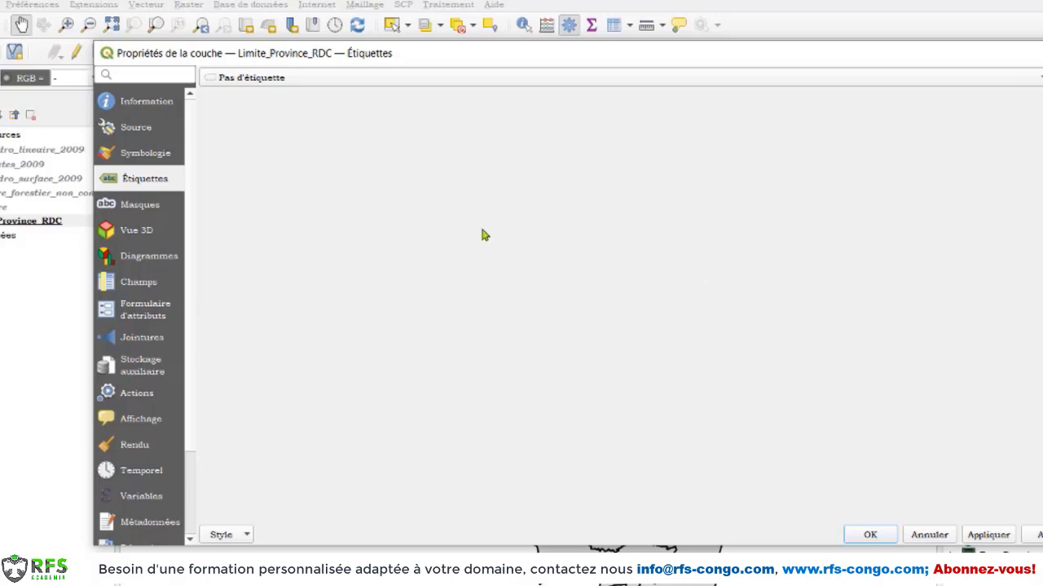
Enable simple labels (Étiquettes simples) for the Limite_Province_RDC layer, using the NOM field as the label value
click(583, 81)
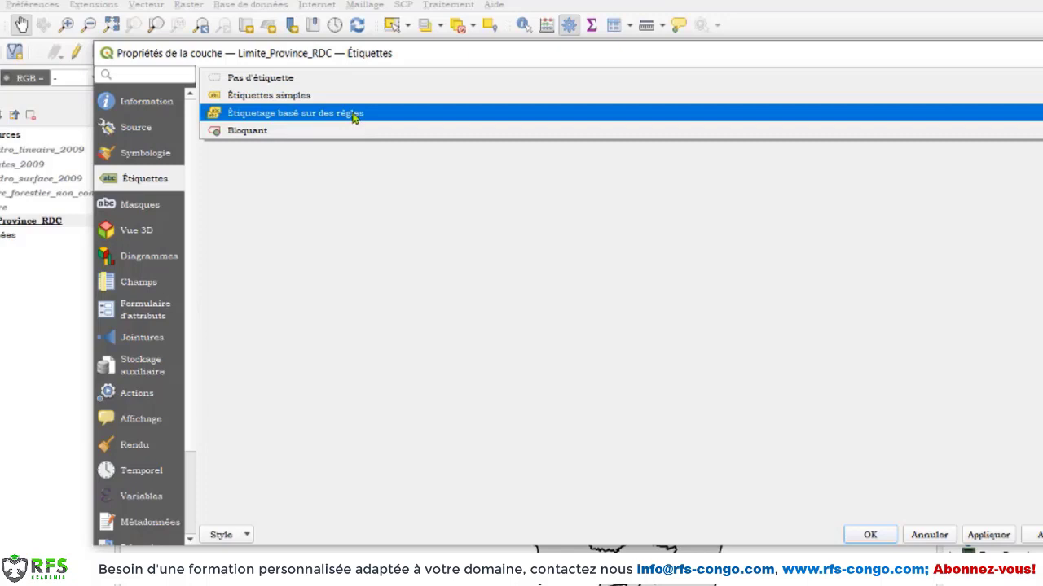
click(269, 96)
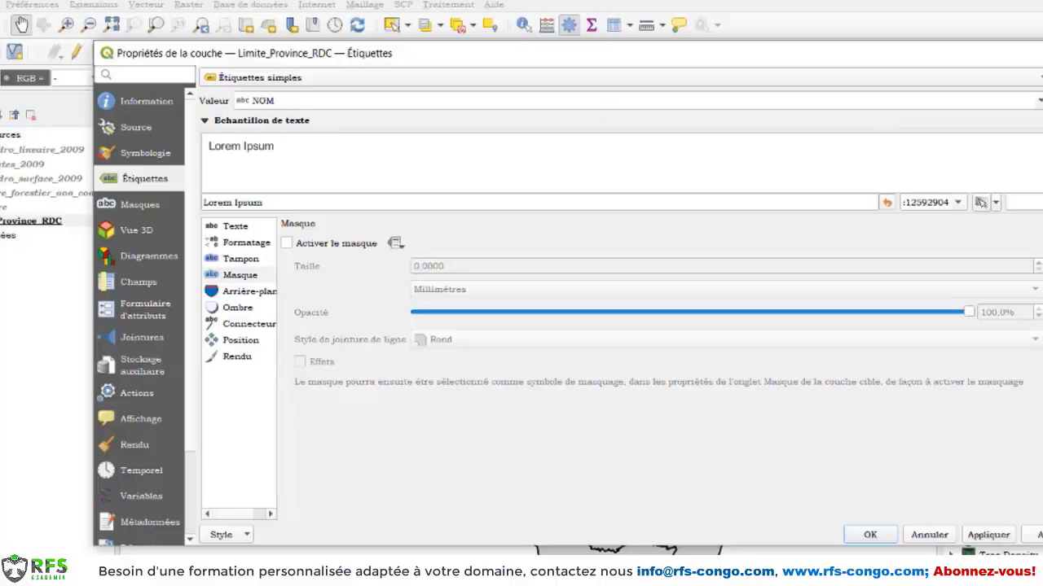
click(1039, 101)
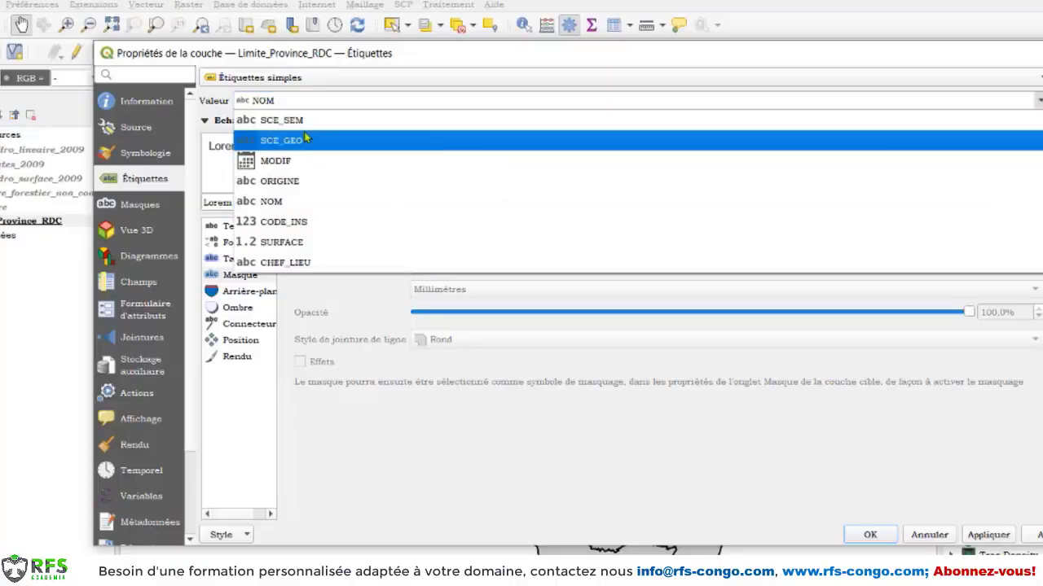
click(300, 209)
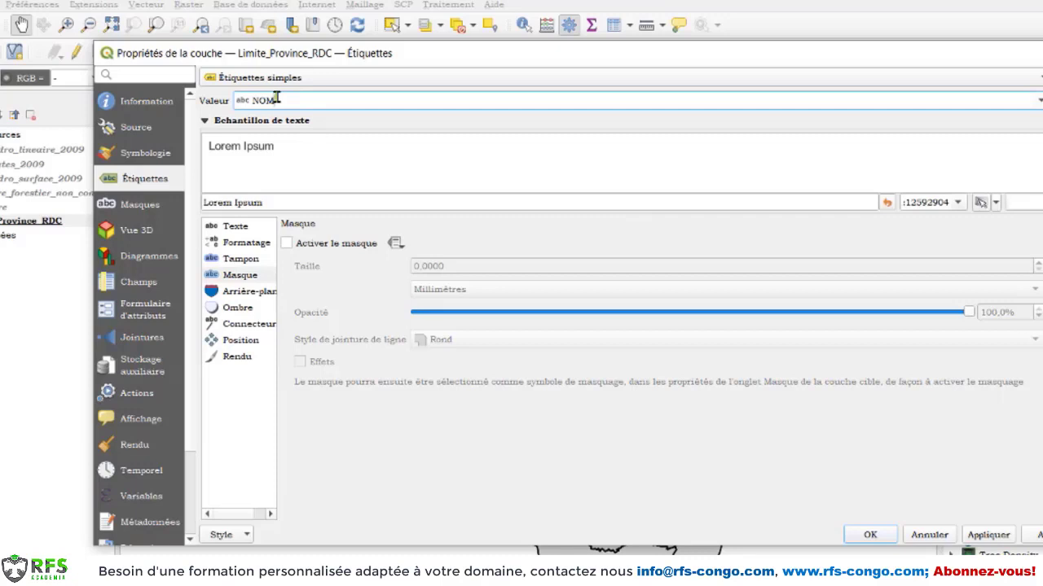
drag(281, 101, 308, 100)
Review the label font choices, keep Arial, and apply the labels to the map
click(233, 228)
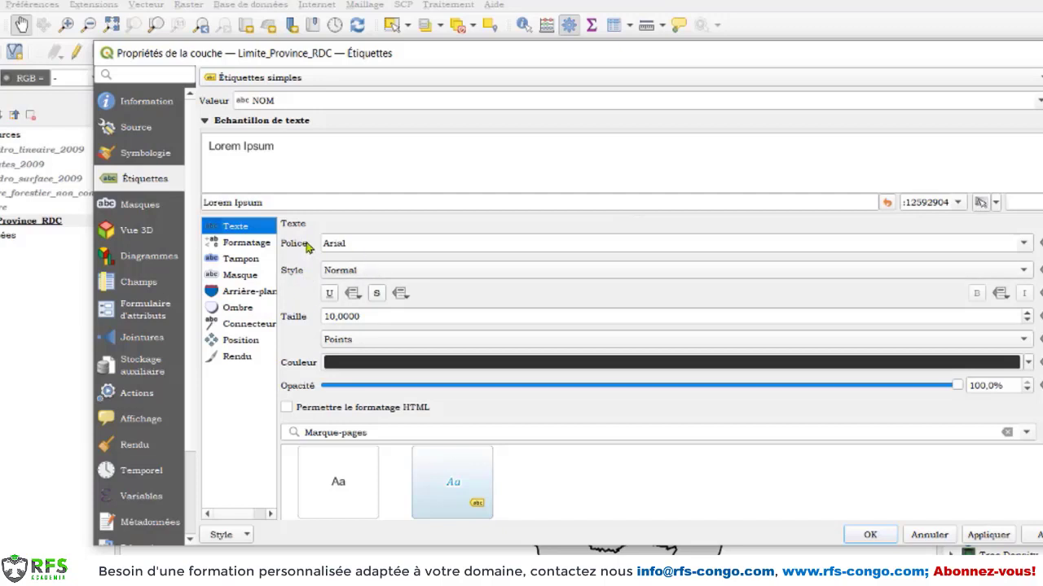
click(351, 243)
click(408, 241)
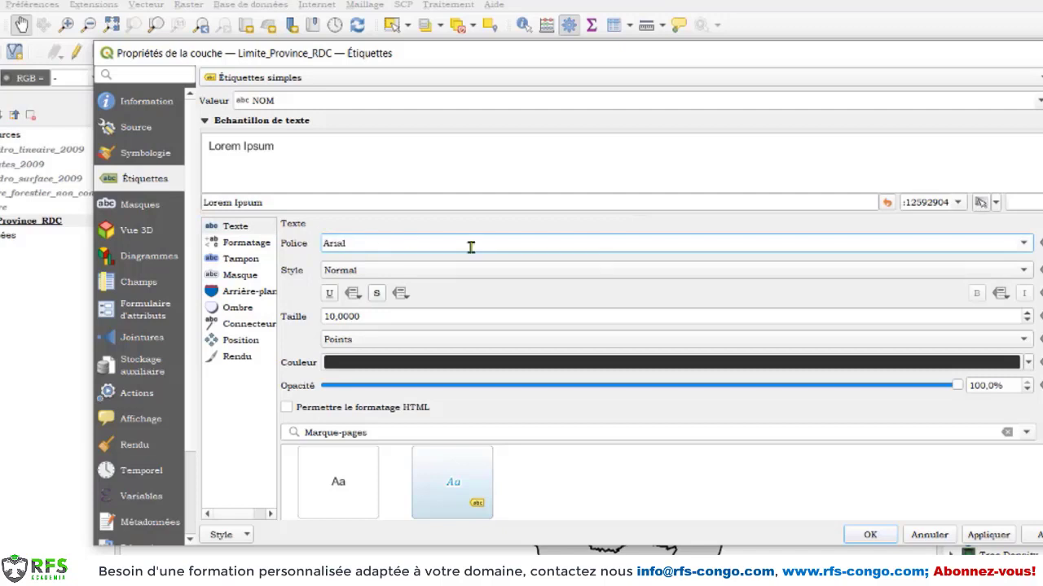
click(1025, 245)
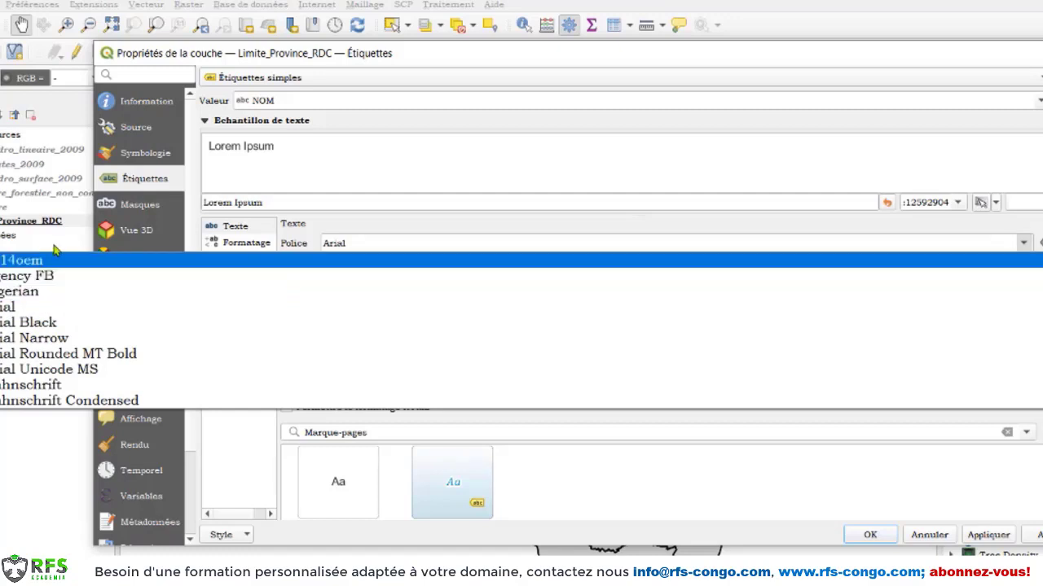
click(194, 125)
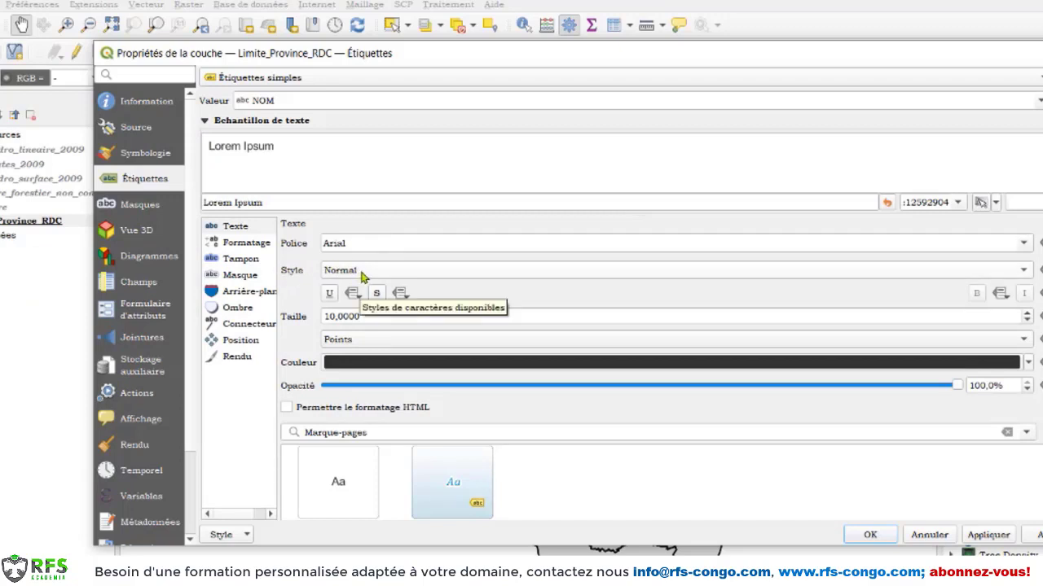
drag(476, 54, 295, 62)
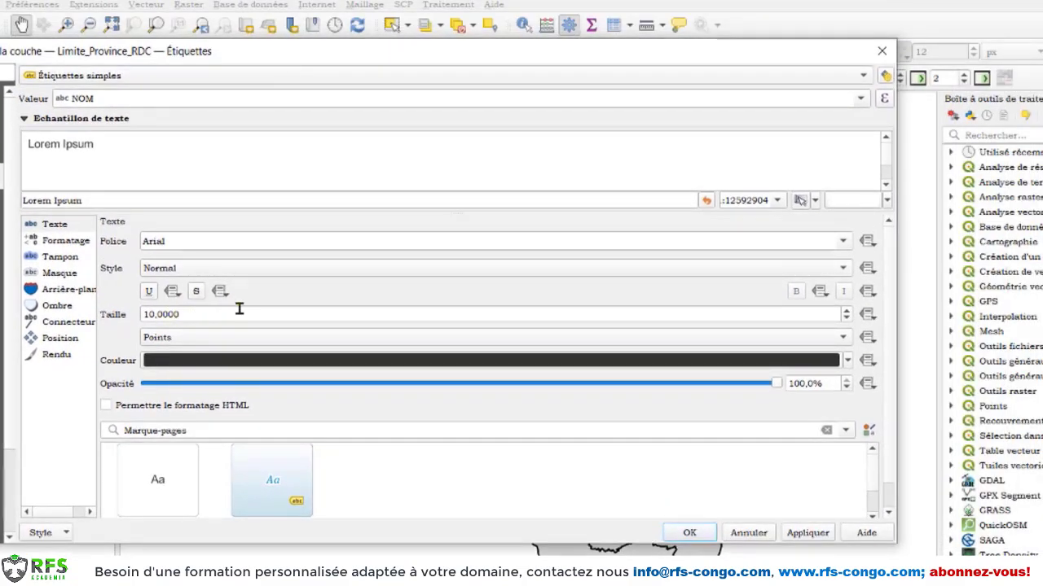
click(807, 533)
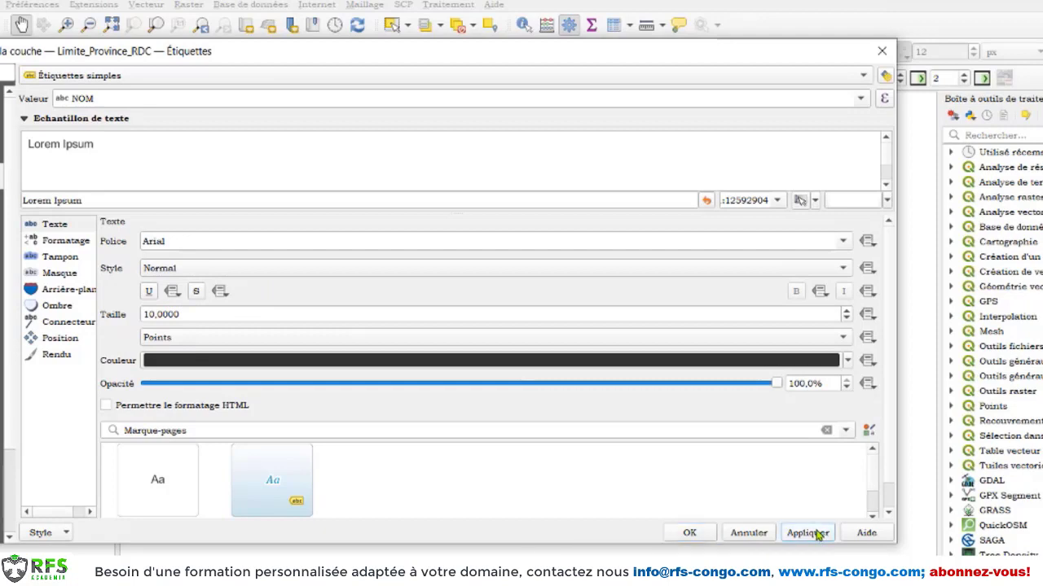
drag(743, 62, 826, 79)
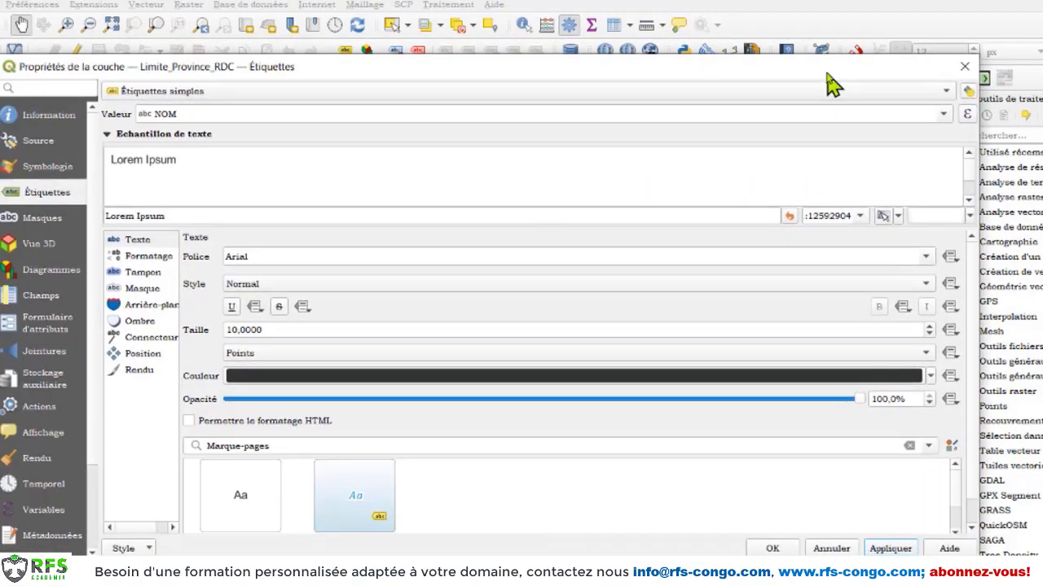
Set the label text to the Gras style at size 8 points, apply it and check the province names on the map
click(254, 291)
click(259, 303)
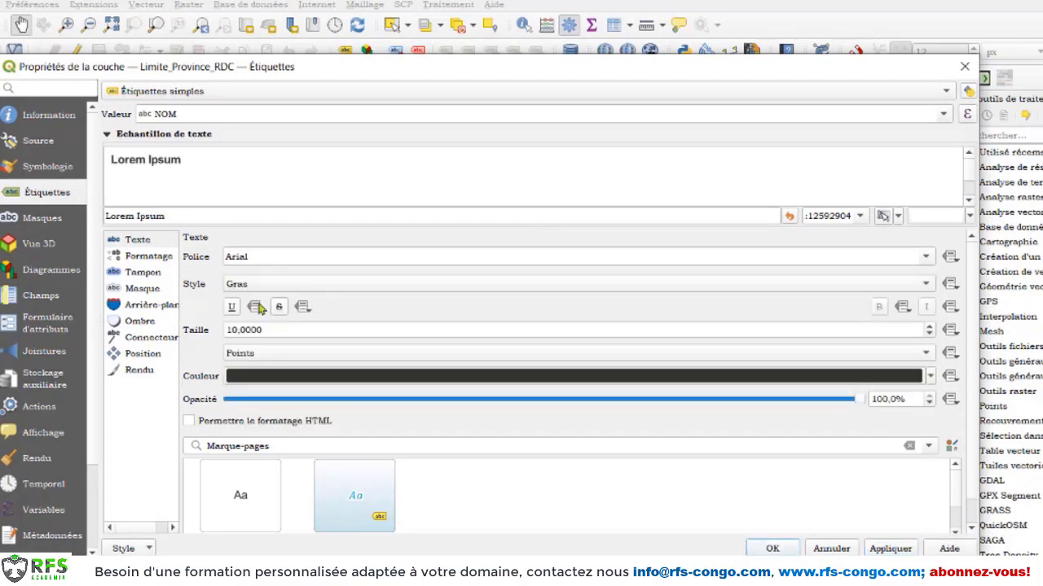
click(272, 331)
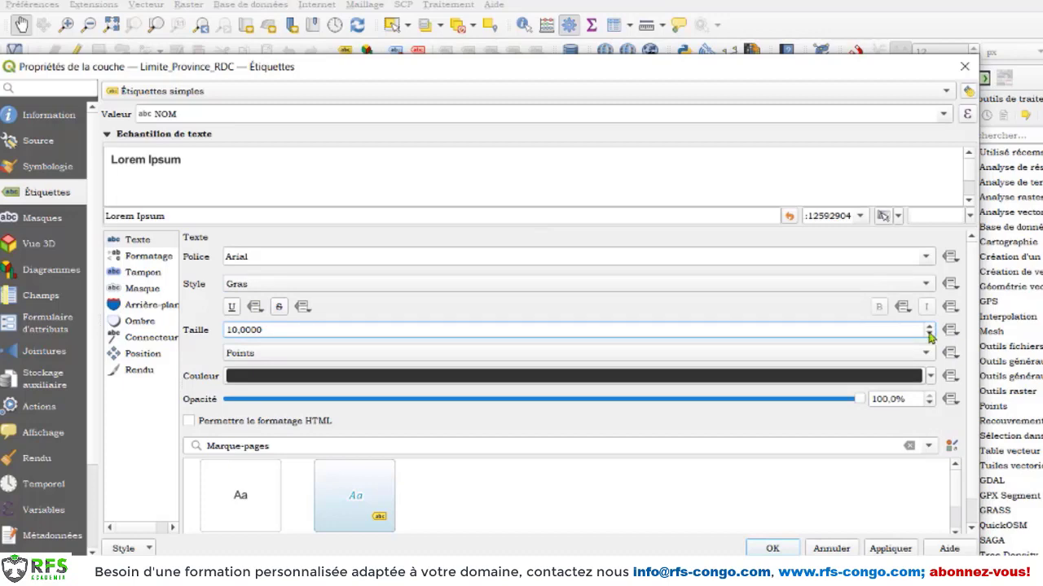
click(929, 335)
click(928, 335)
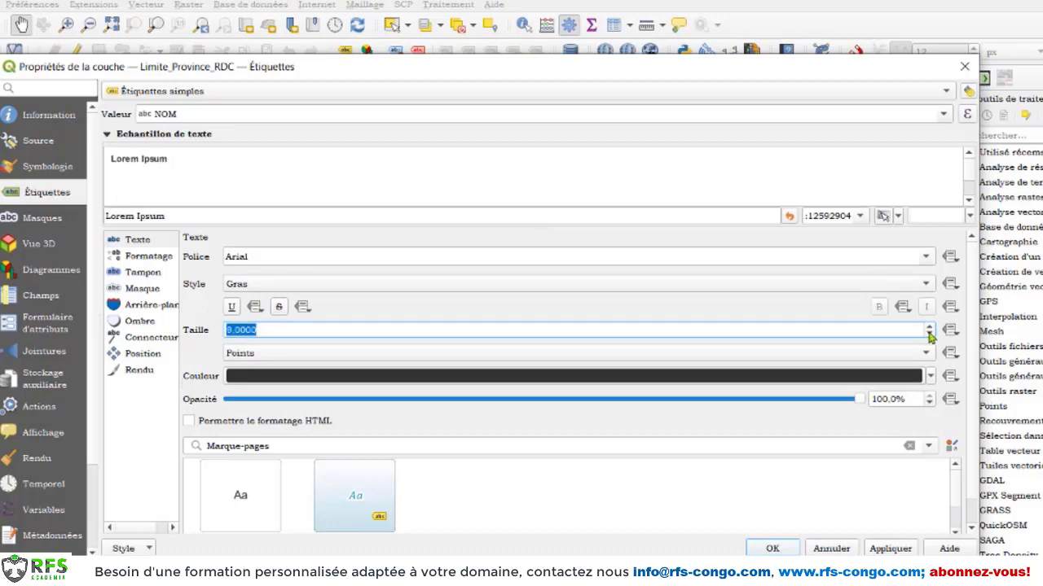
click(907, 550)
drag(692, 68, 34, 99)
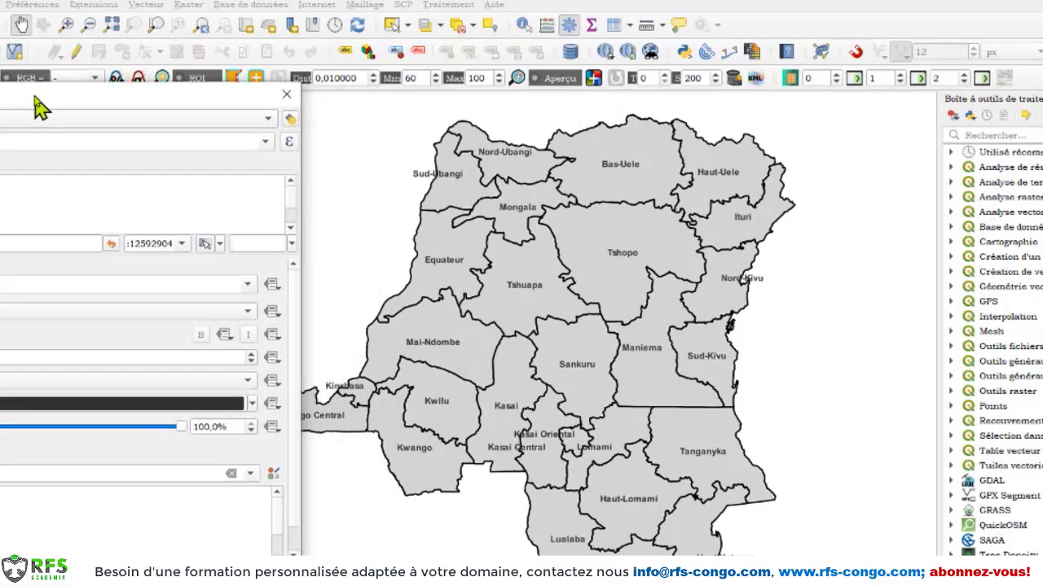
drag(35, 98, 734, 114)
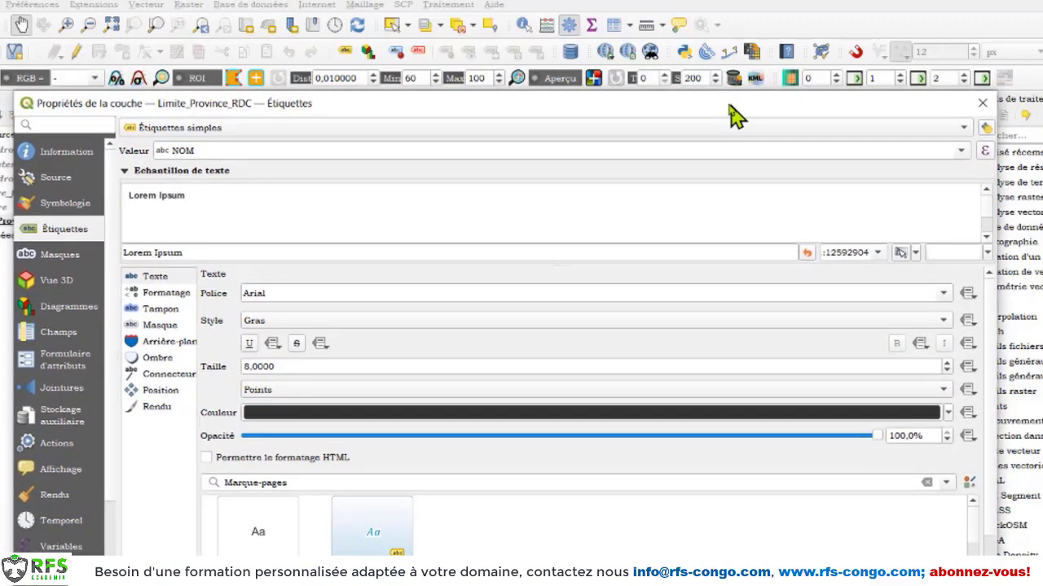
Try underlining the label text, and remove the underline again
click(250, 345)
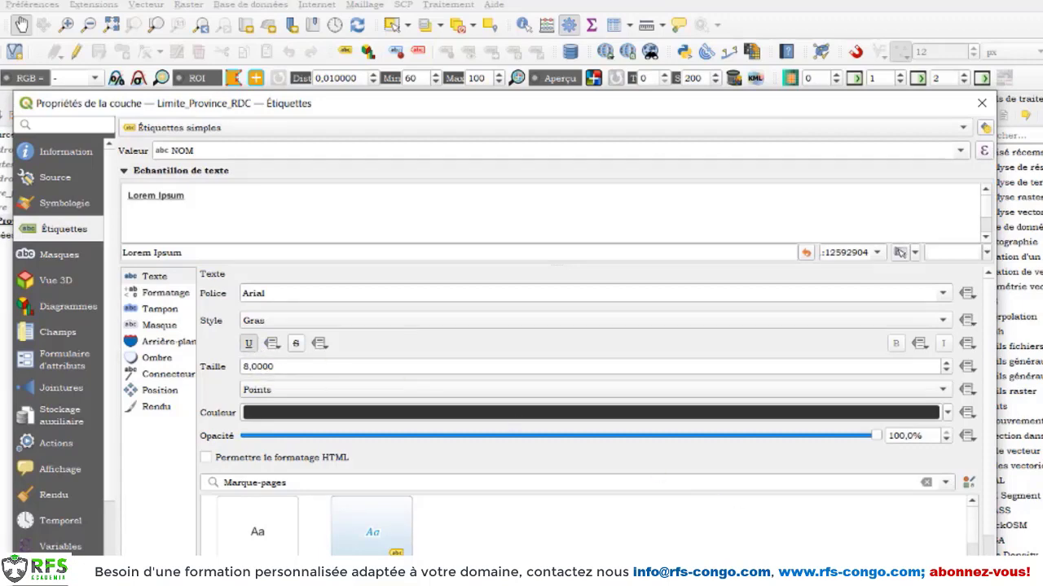
drag(697, 110, 644, 106)
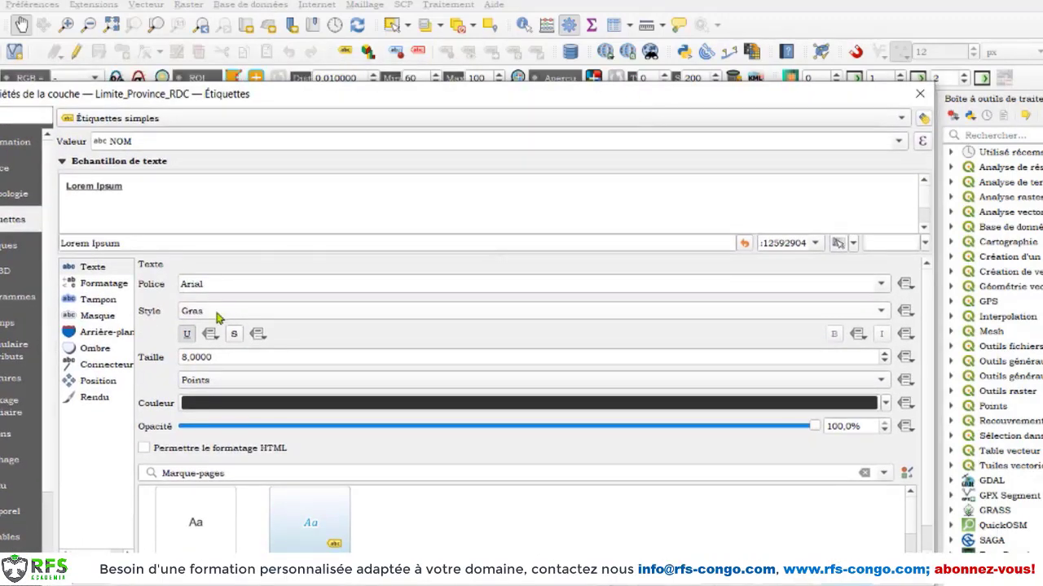
click(186, 334)
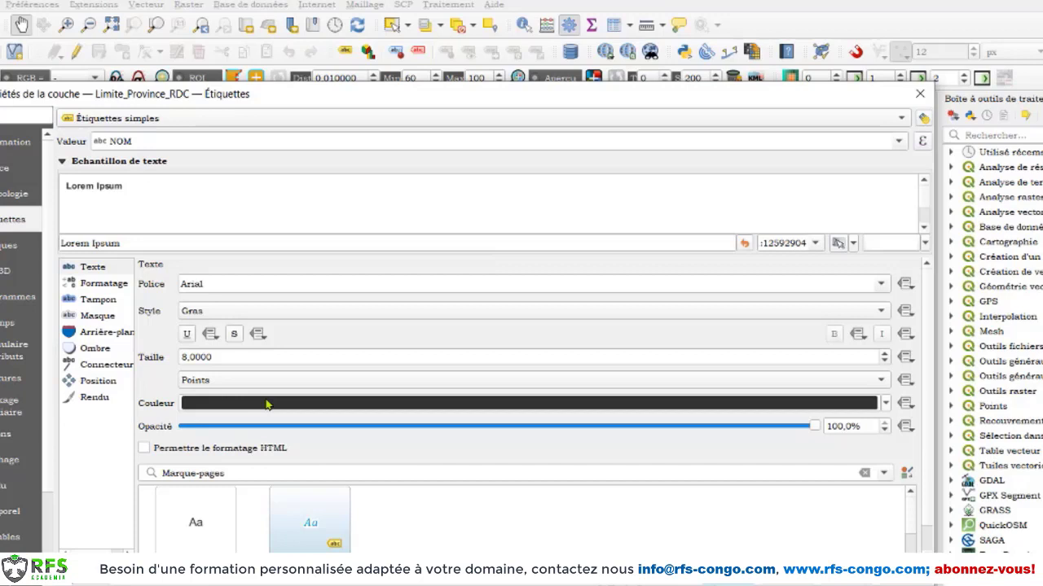
Try a purple-pink colour for the label text and apply it to the map
click(886, 403)
click(294, 185)
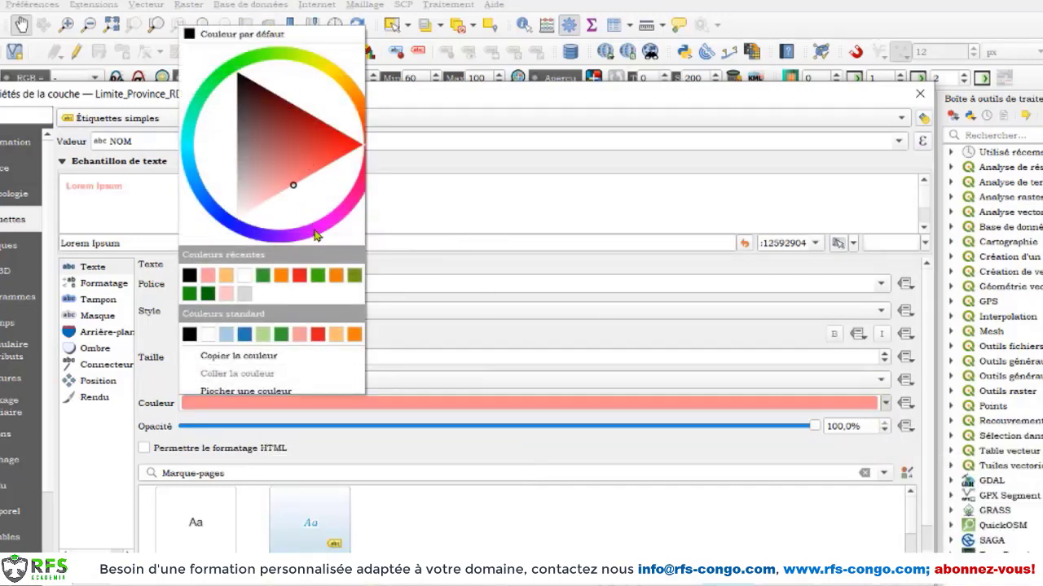
click(316, 229)
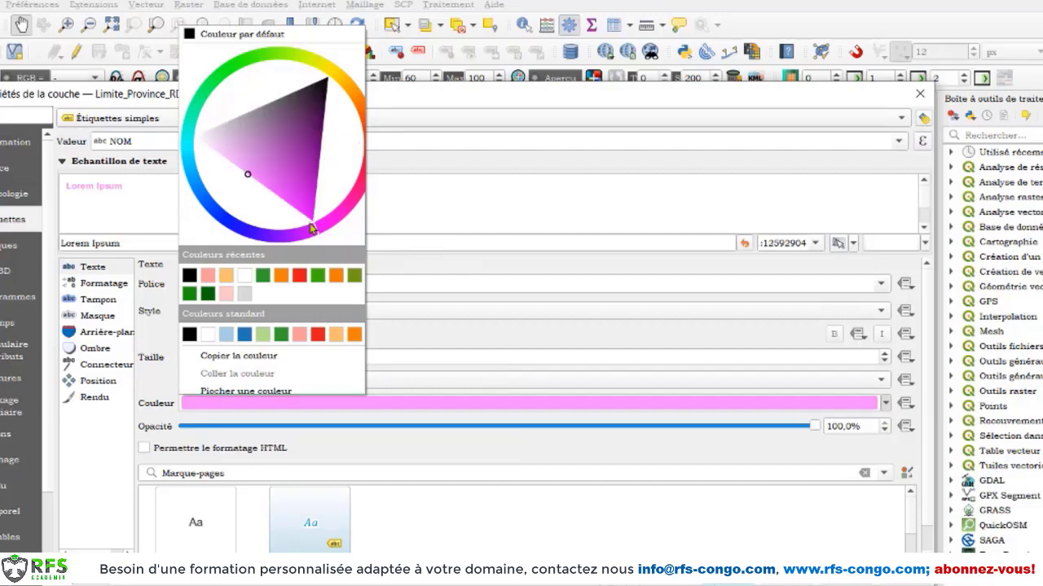
click(269, 185)
click(276, 169)
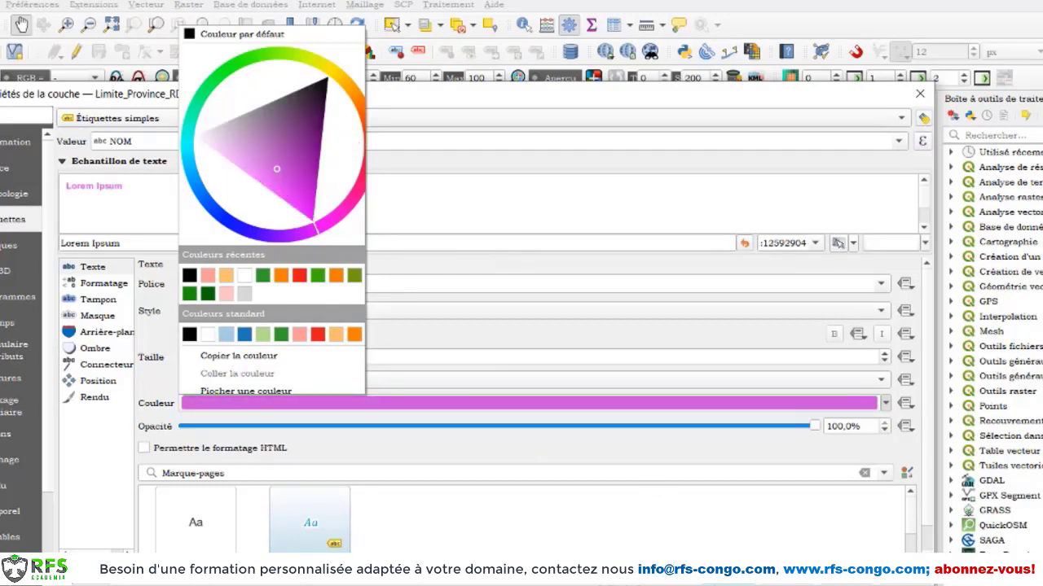
key(Escape)
drag(586, 94, 600, 72)
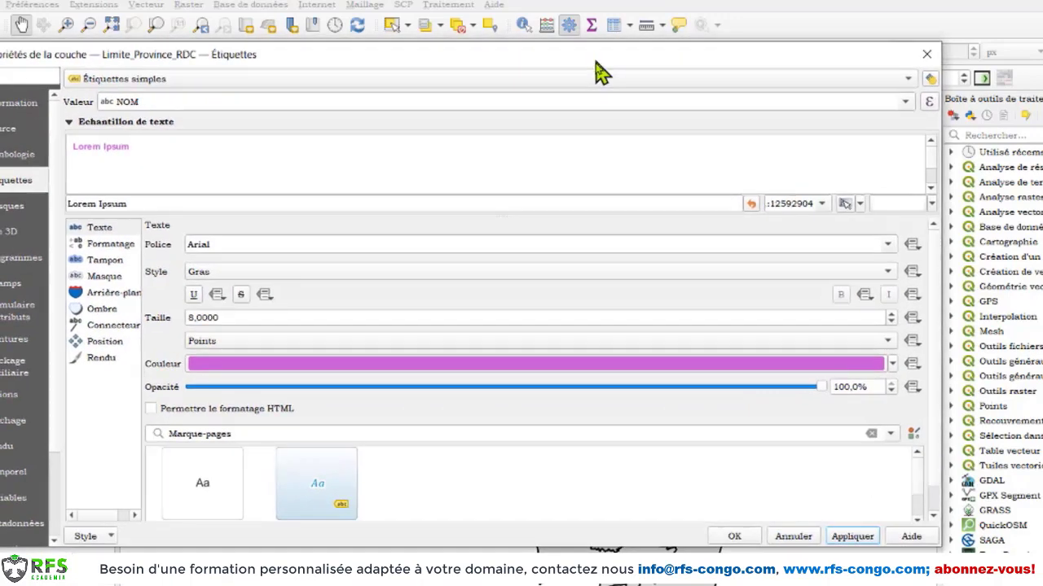
Set the label text colour to black and apply it to the map
click(893, 363)
click(196, 273)
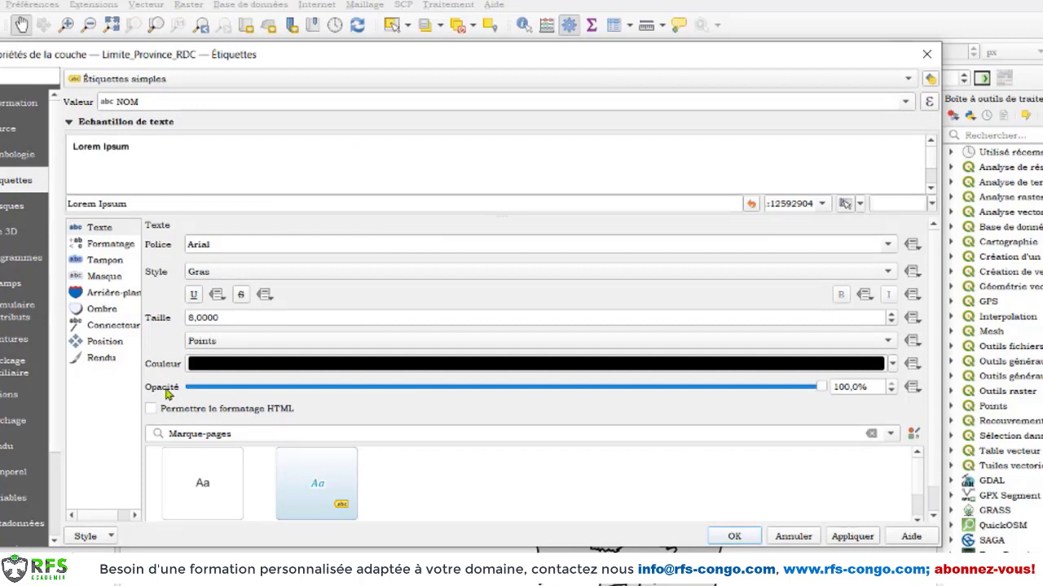
click(852, 539)
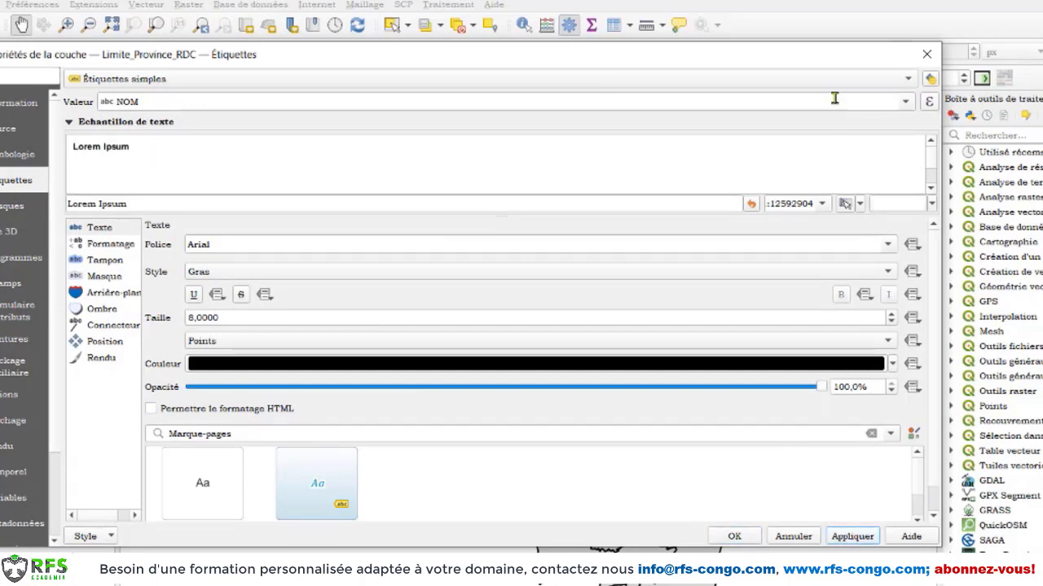
mouse_move(826, 53)
mouse_down()
mouse_move(314, 133)
mouse_move(202, 126)
mouse_move(834, 57)
mouse_up()
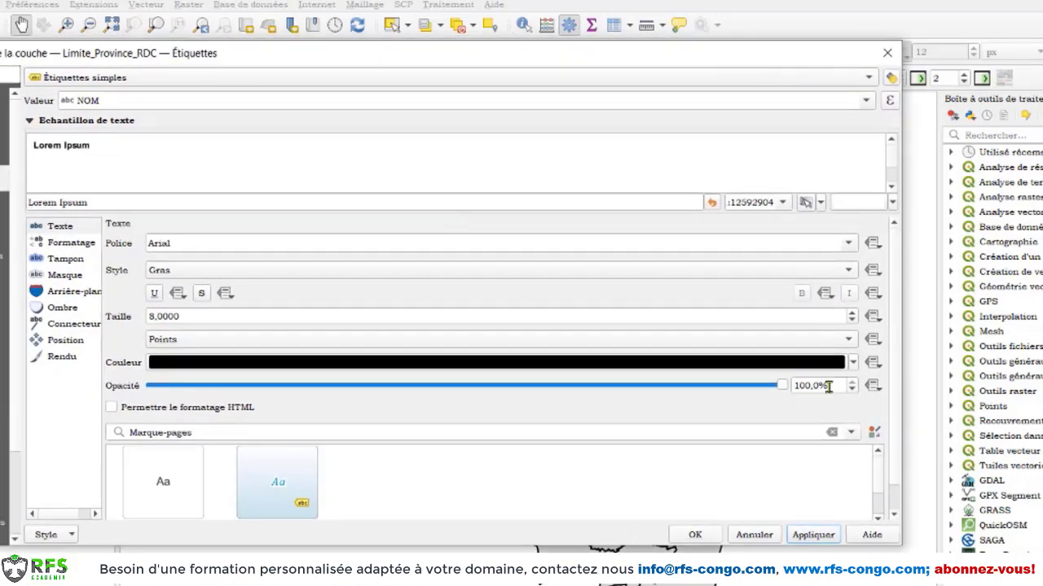
Set the label text opacity to 50% and apply it to preview the effect on the map
drag(825, 384, 770, 377)
text(50)
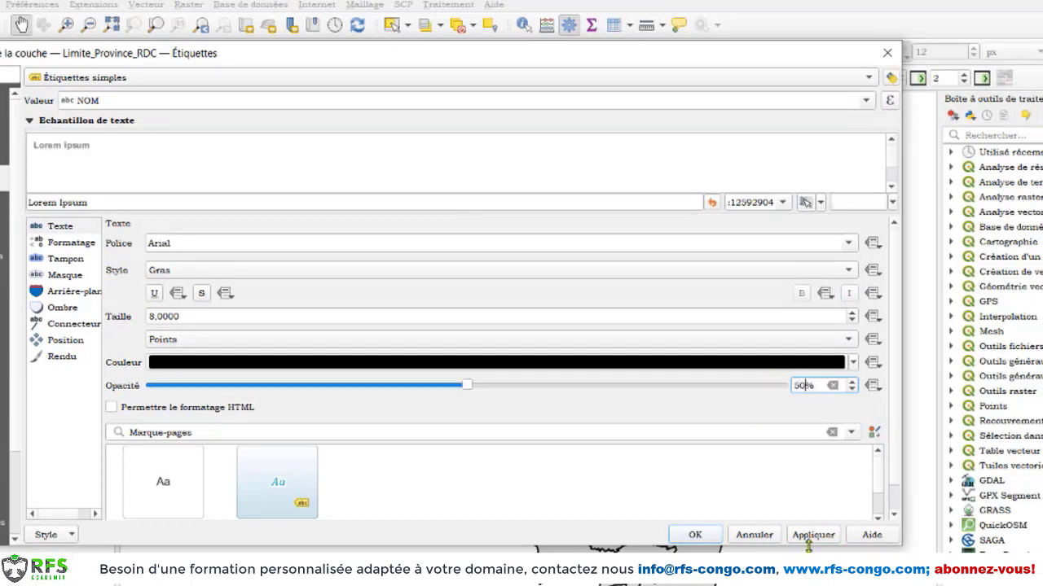
click(813, 536)
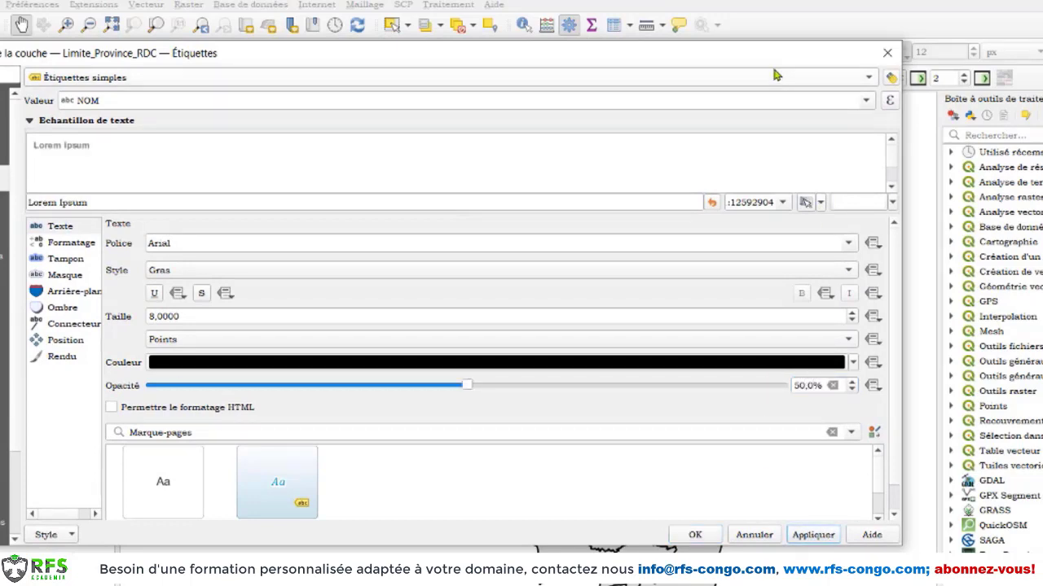
drag(750, 61, 786, 72)
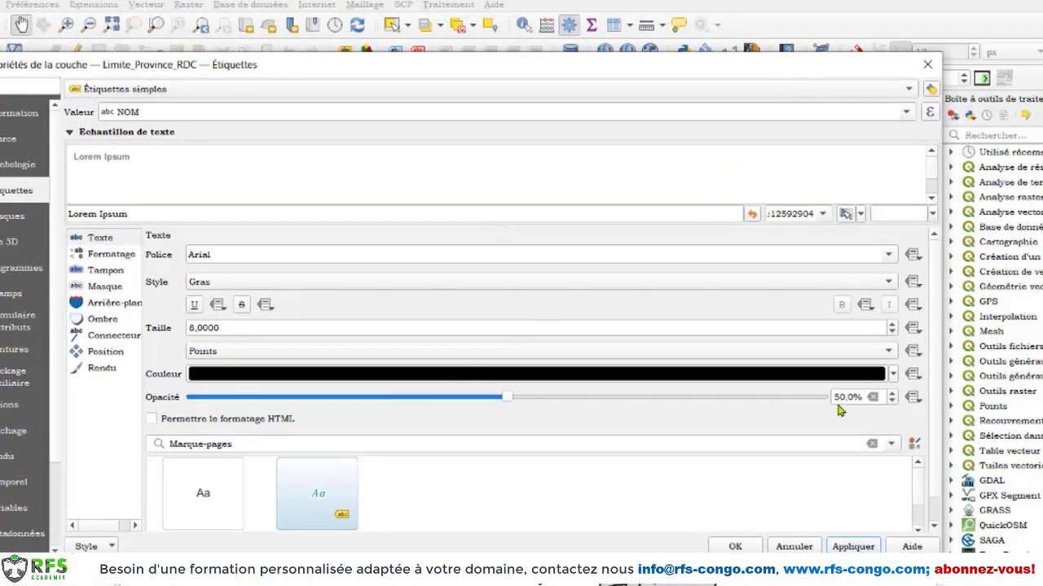
Set the label text opacity to 100%
drag(862, 397, 783, 397)
text(100)
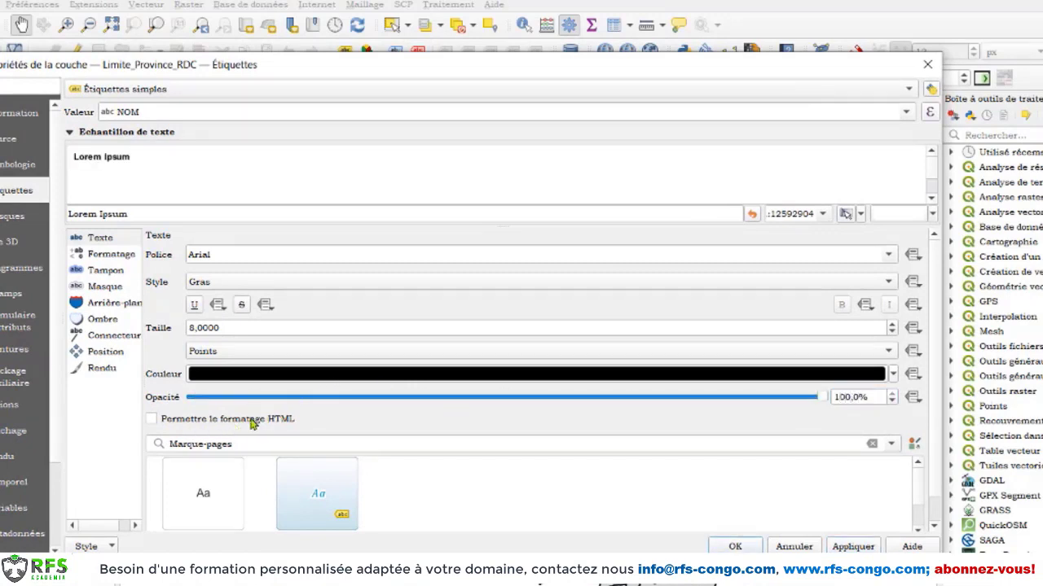
scroll(273, 420, down, 1)
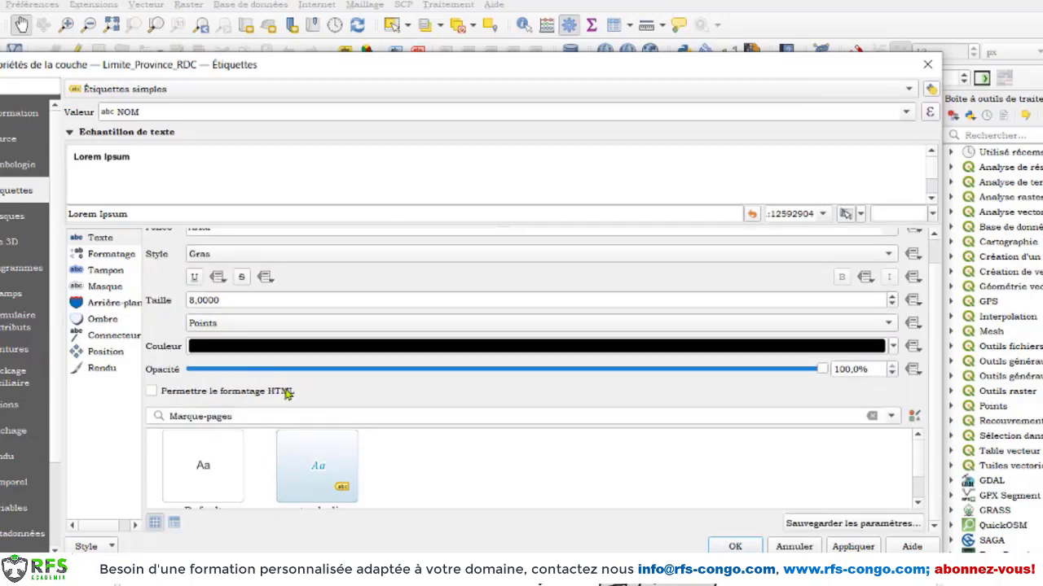
Examine the label formatting options, including case type, spacing, text orientation, blend mode, multiple lines and number formatting
click(111, 238)
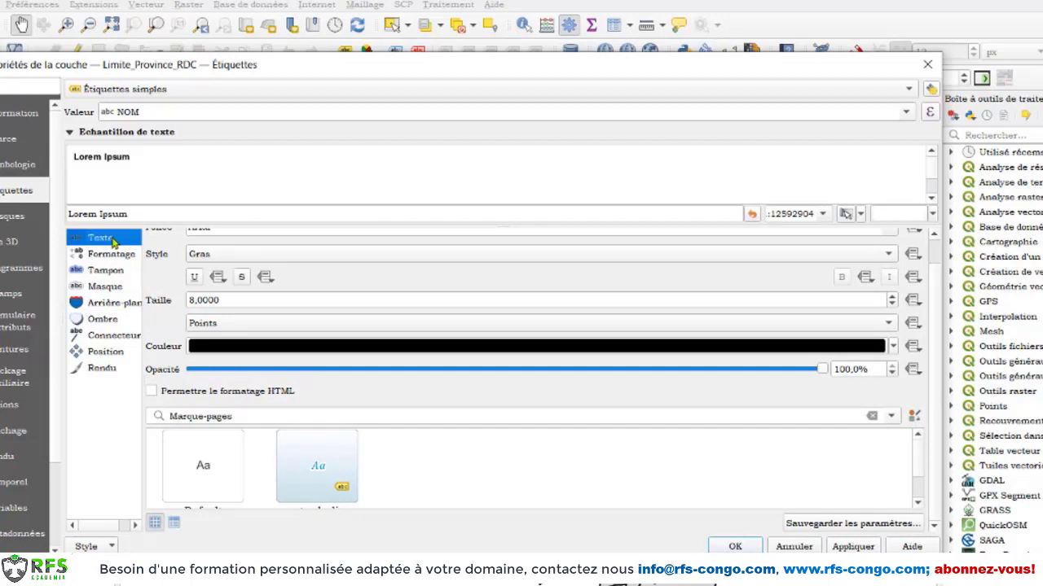
click(115, 256)
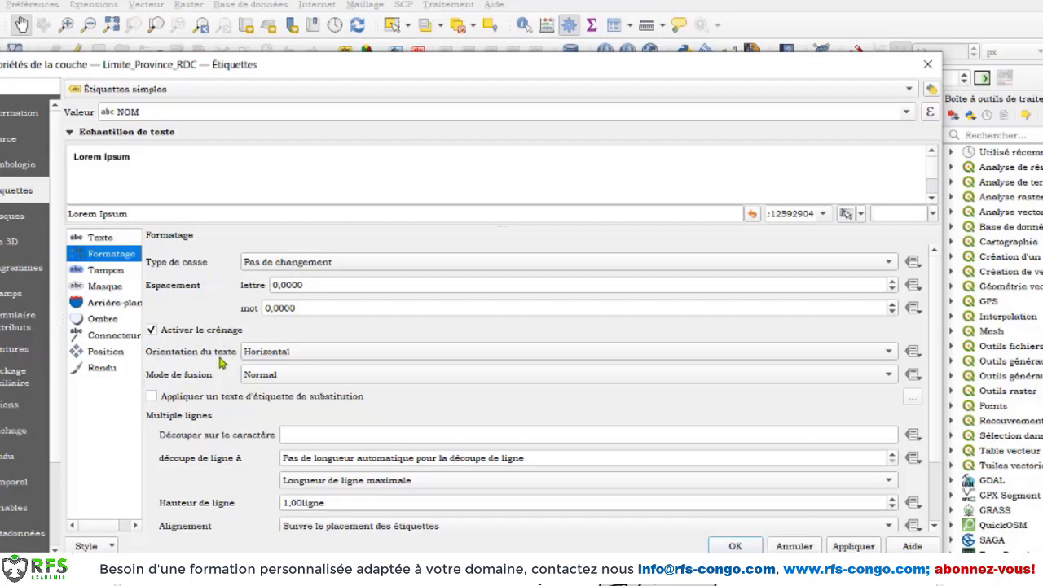
scroll(220, 362, down, 2)
scroll(220, 364, up, 2)
scroll(228, 404, down, 2)
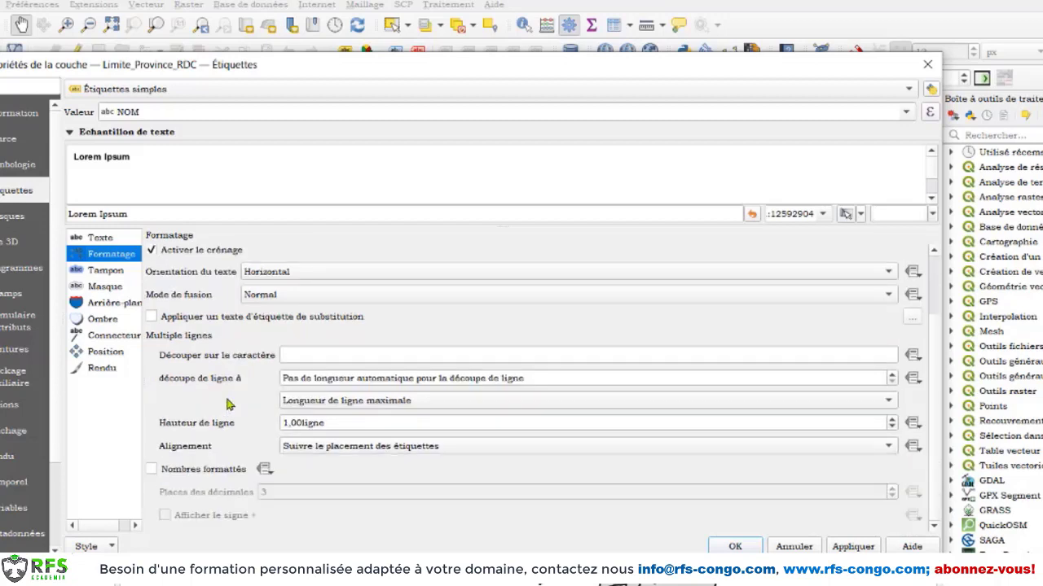
scroll(227, 403, up, 2)
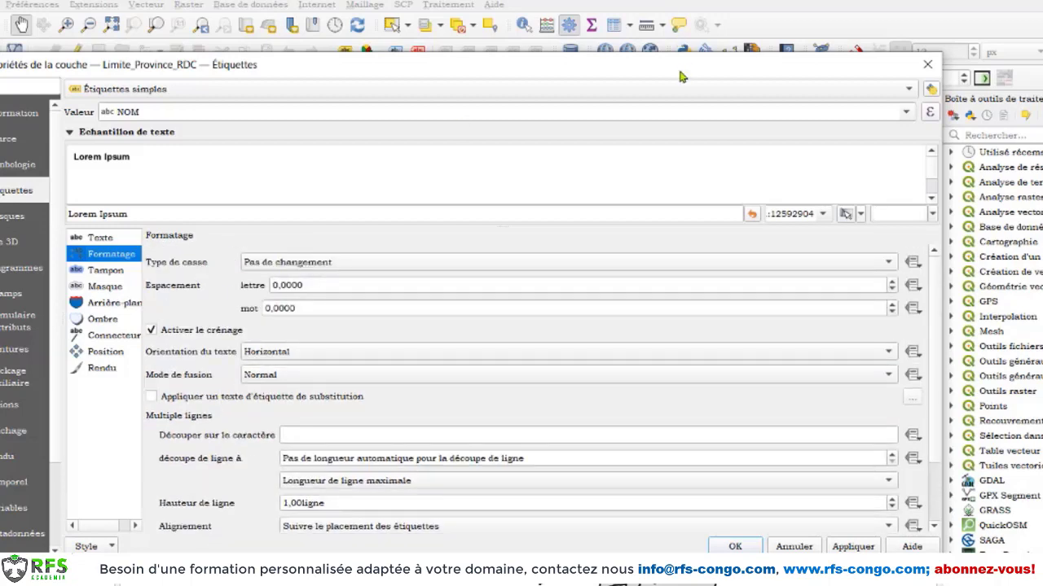
Enable the use of substitute label text in the label formatting and review the multiple-line options
drag(682, 58, 766, 18)
scroll(285, 347, down, 2)
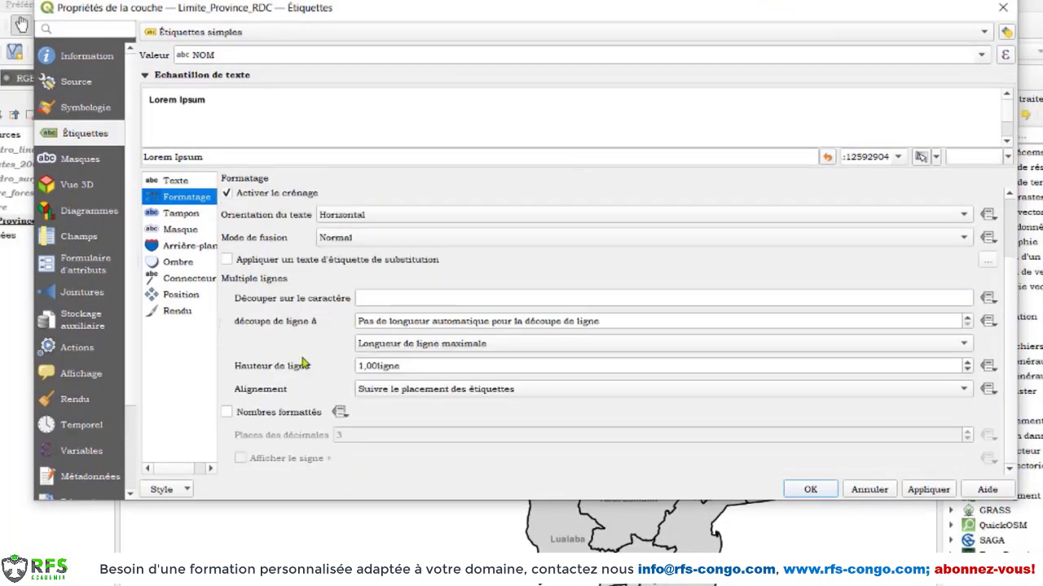
scroll(319, 322, up, 2)
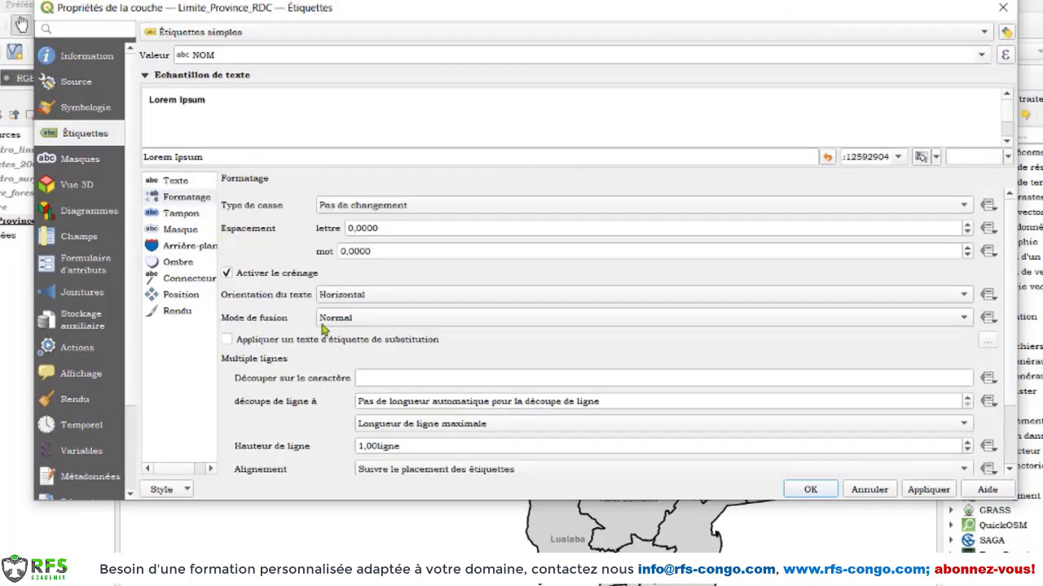
scroll(284, 355, down, 2)
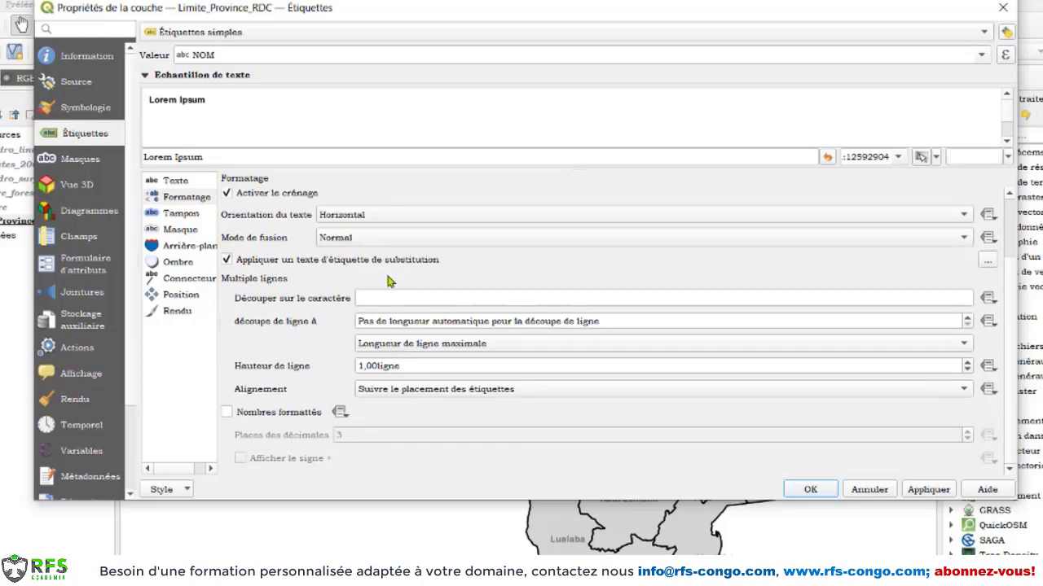
scroll(297, 282, up, 2)
scroll(296, 295, down, 2)
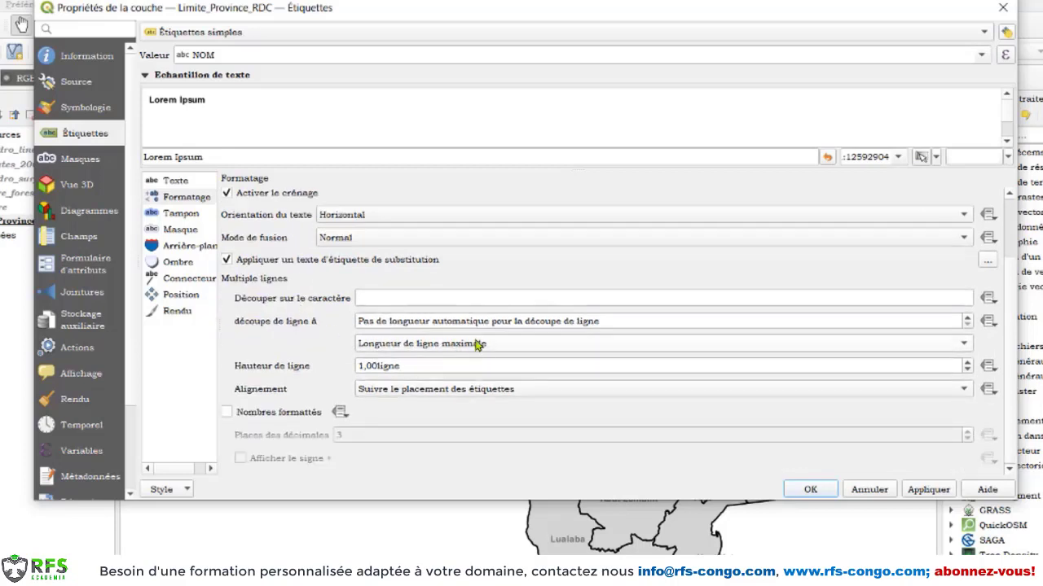
Set the label text to wrap at 5 characters, apply it and check the province labels on the map
click(380, 321)
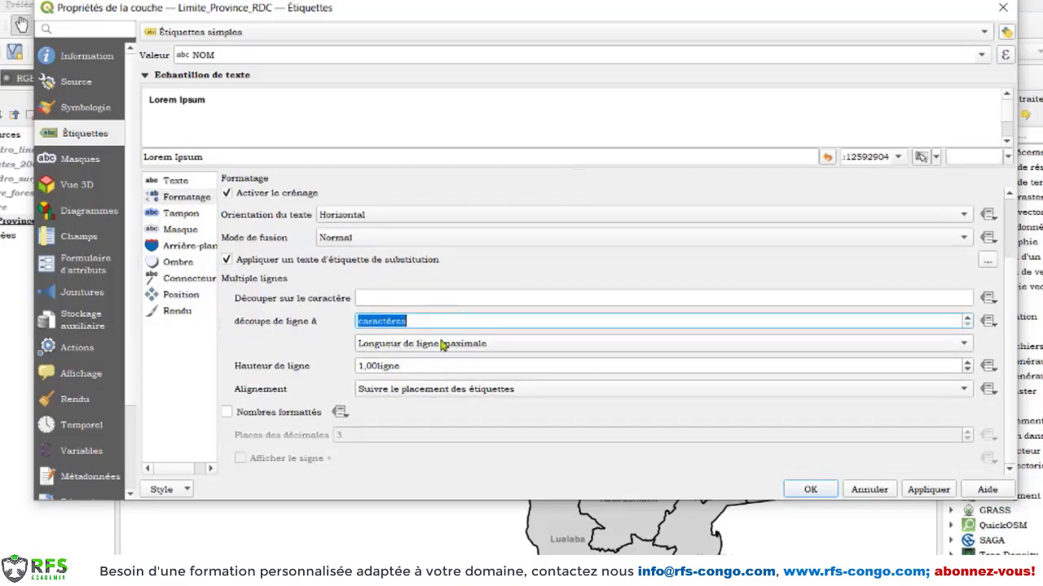
click(358, 322)
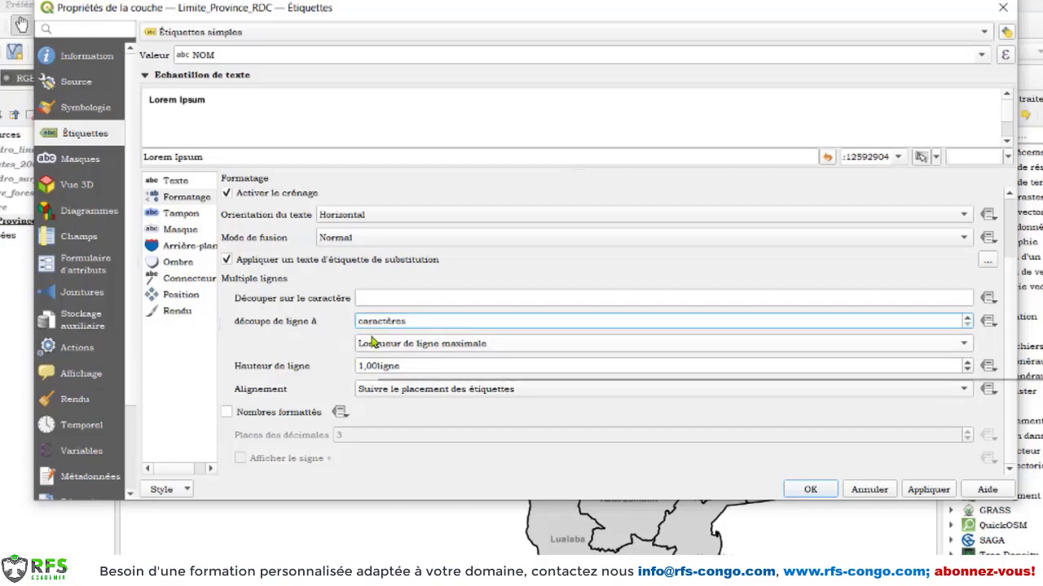
text(5)
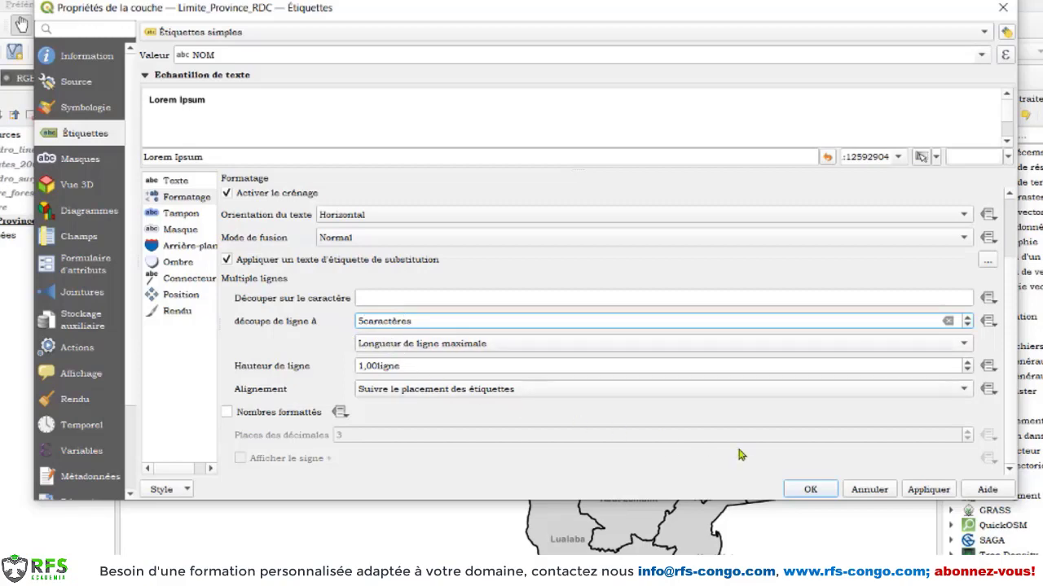
click(932, 492)
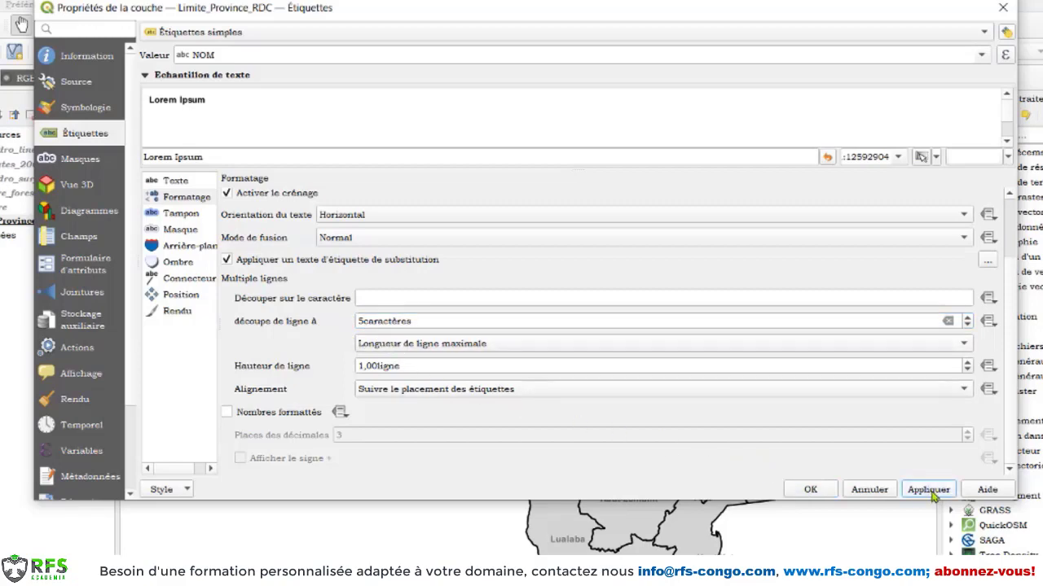
drag(706, 21, 396, 527)
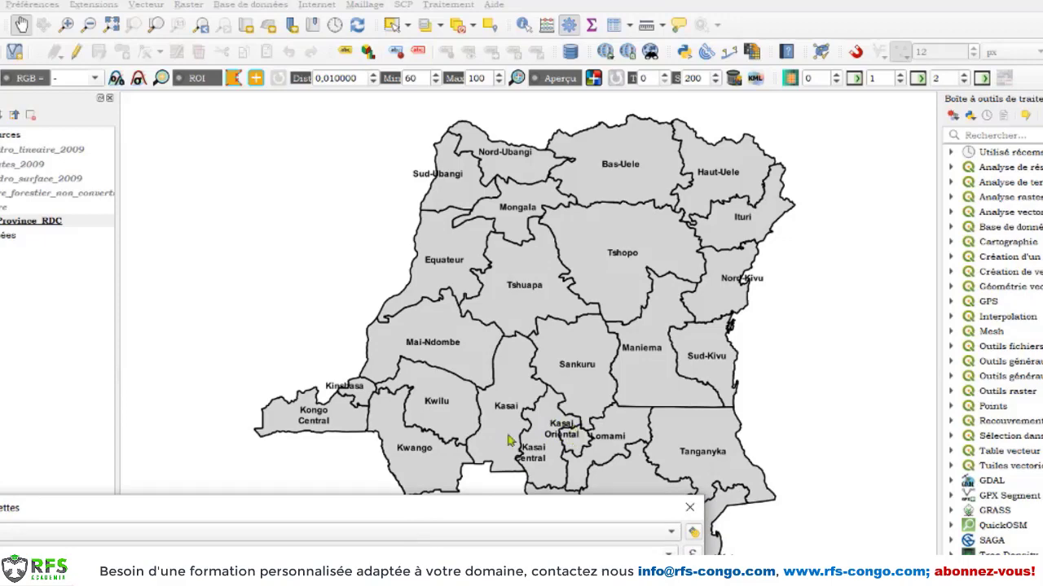
Enable the text buffer around the province labels and preview it on the map
drag(438, 491, 683, 58)
click(110, 282)
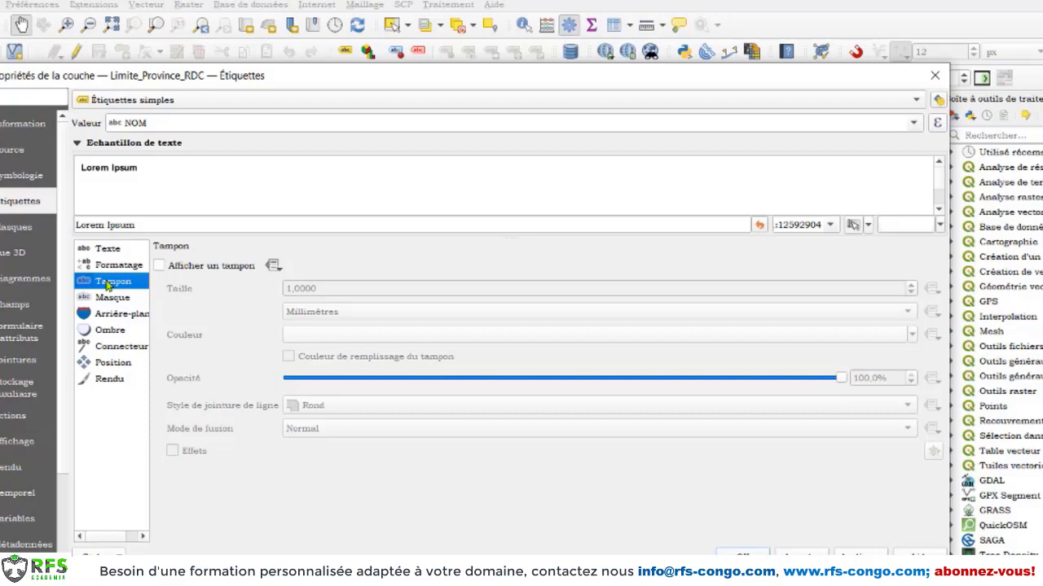
click(158, 267)
click(158, 267)
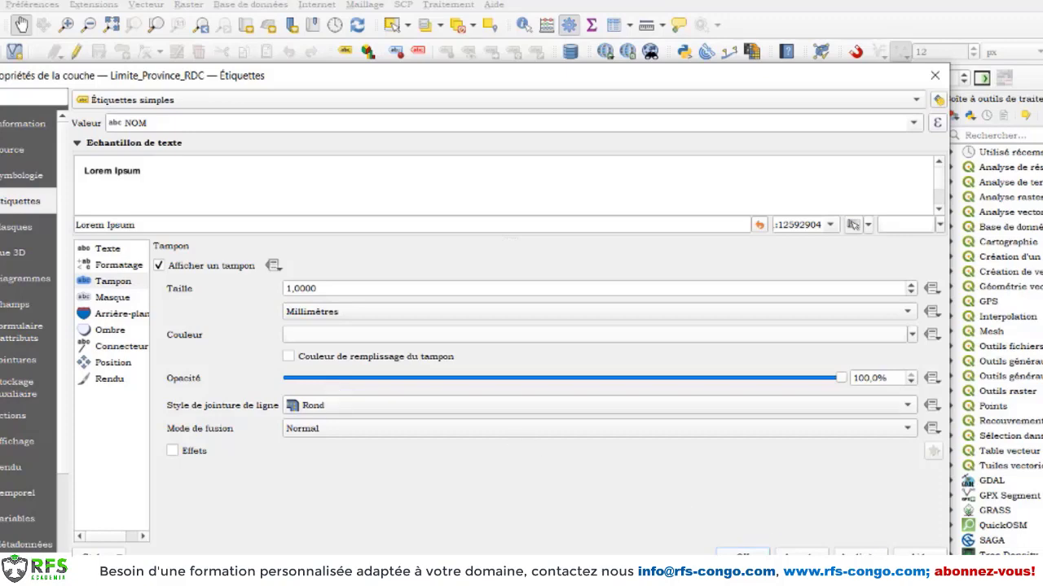
drag(579, 82, 2, 228)
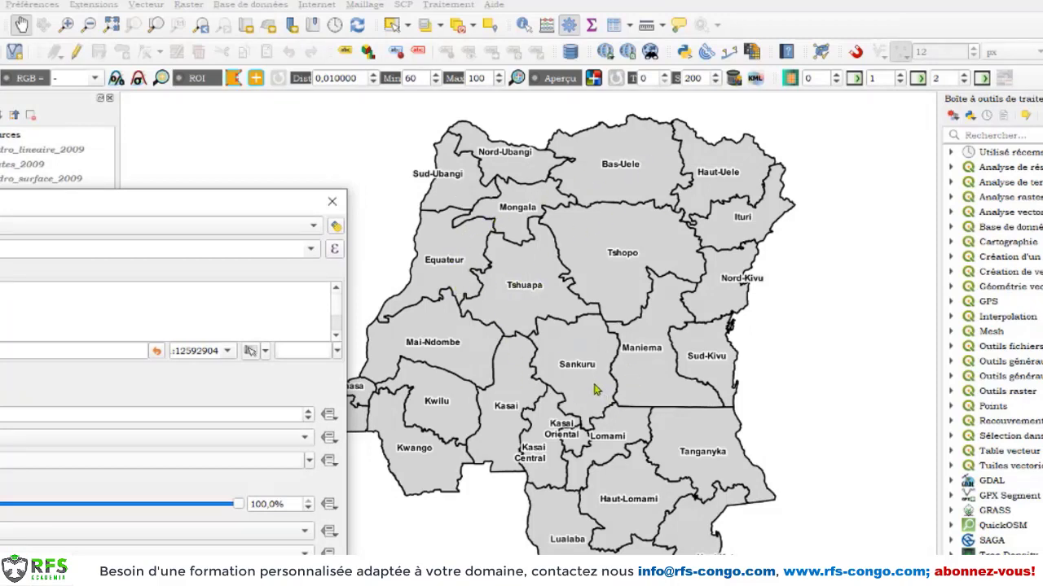
Set the label buffer size to 2 mm
double_click(244, 202)
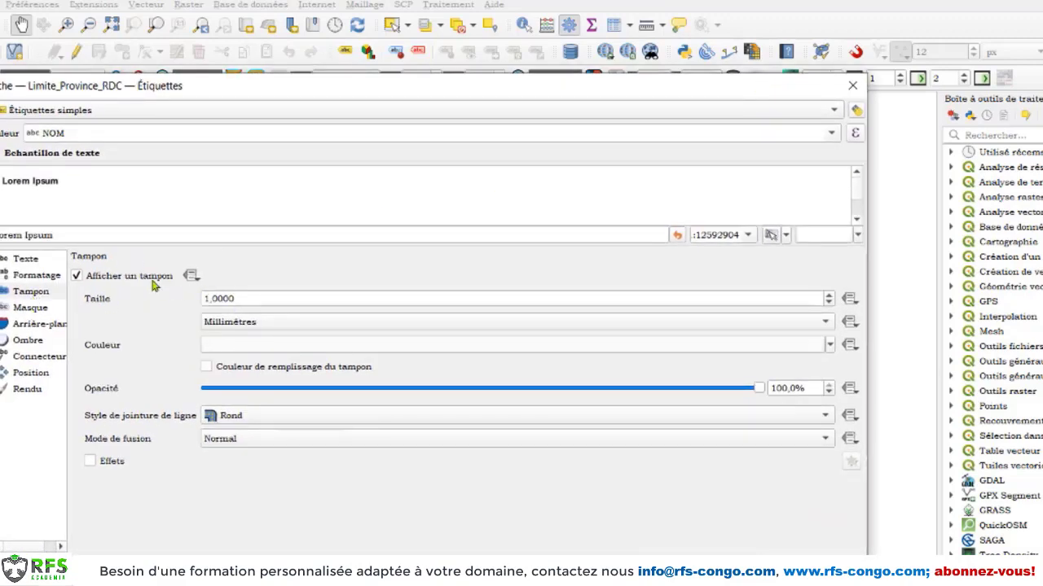
click(265, 295)
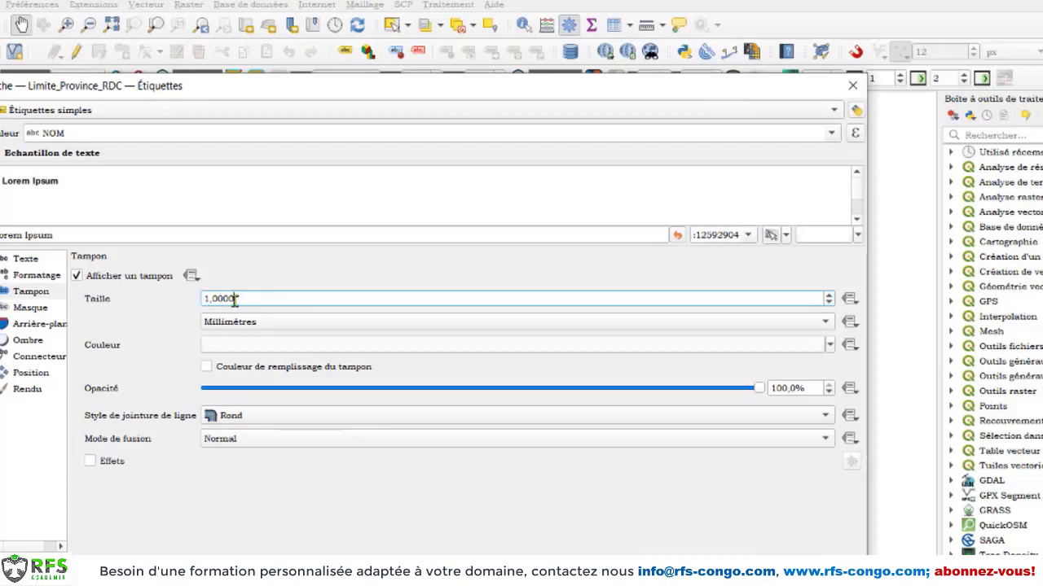
click(829, 295)
click(829, 295)
click(829, 294)
click(829, 294)
click(829, 295)
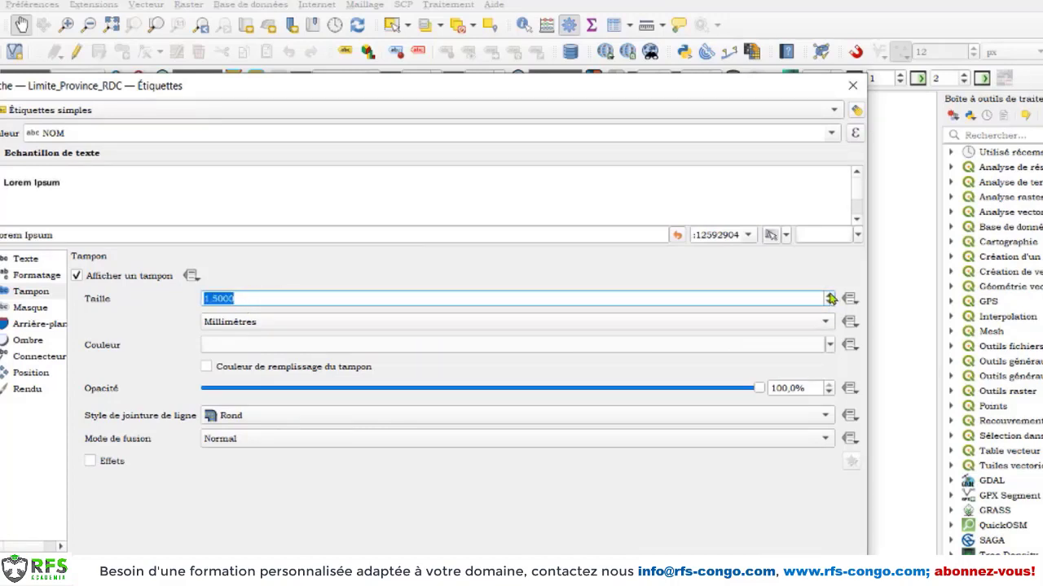
click(829, 295)
click(829, 295)
click(829, 295)
click(829, 295)
click(829, 295)
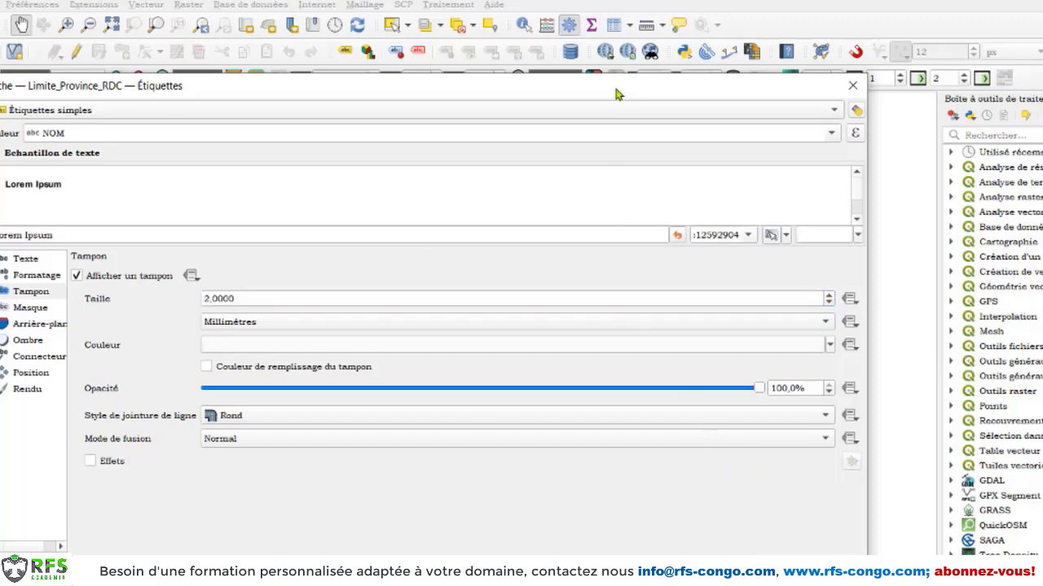
drag(617, 91, 691, 123)
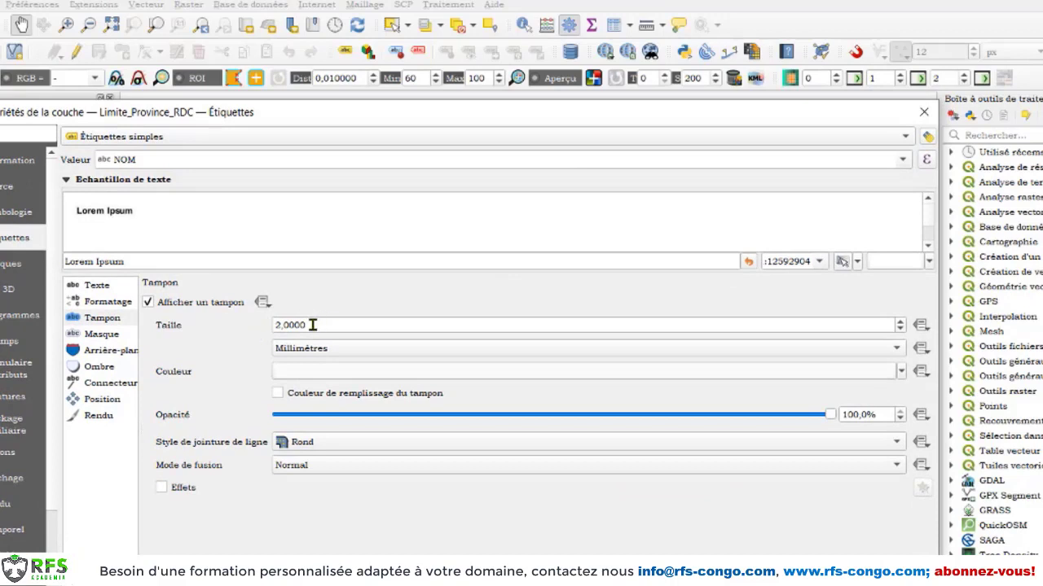
Set the label buffer size to 0.3 mm and apply it to the map
click(900, 330)
click(902, 329)
click(902, 329)
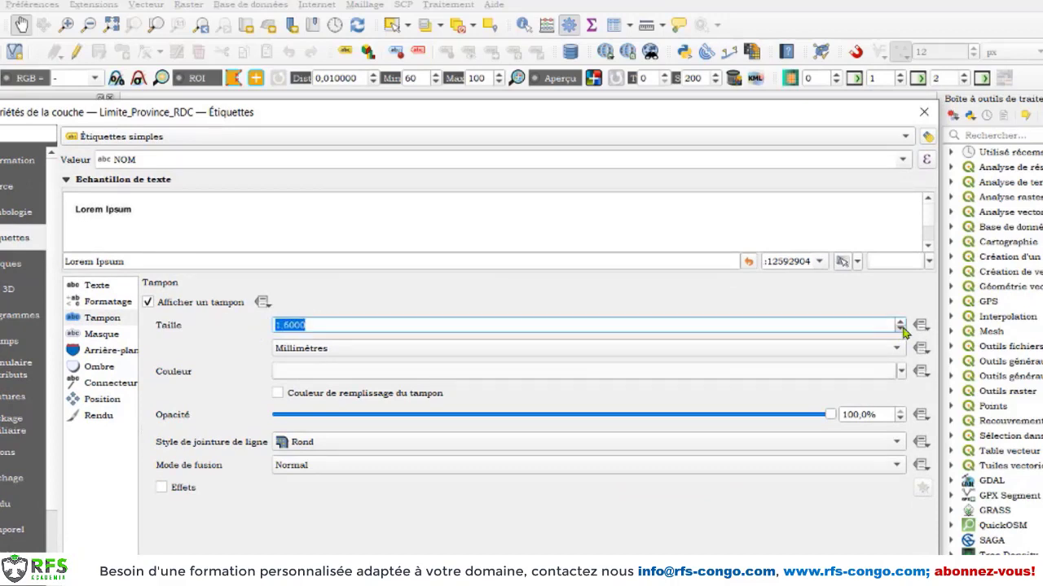
click(901, 329)
click(902, 329)
click(901, 329)
click(901, 329)
click(901, 329)
click(901, 329)
click(902, 329)
click(902, 329)
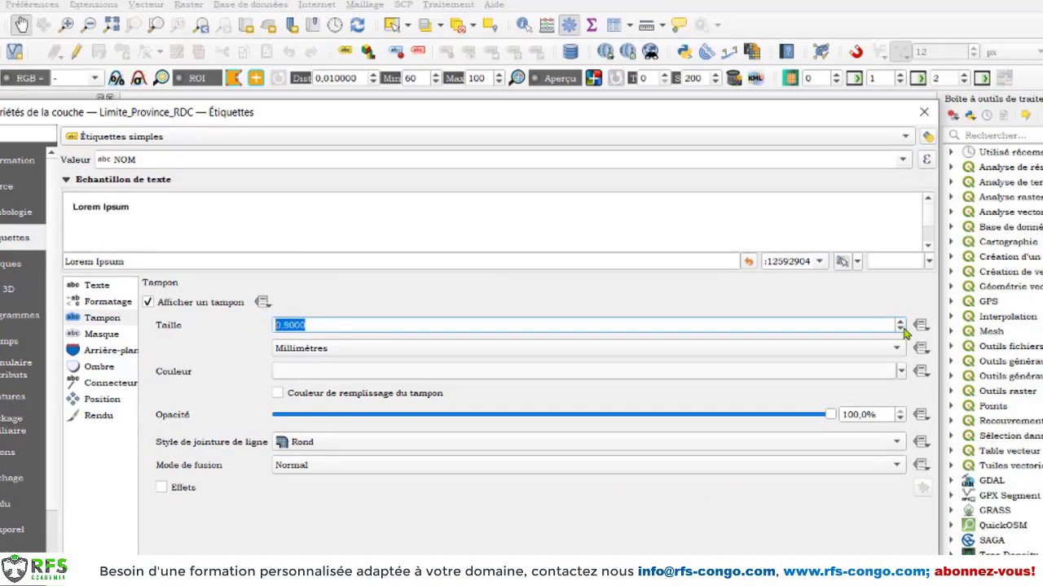
click(901, 329)
click(902, 329)
click(901, 329)
click(902, 329)
click(902, 329)
click(826, 580)
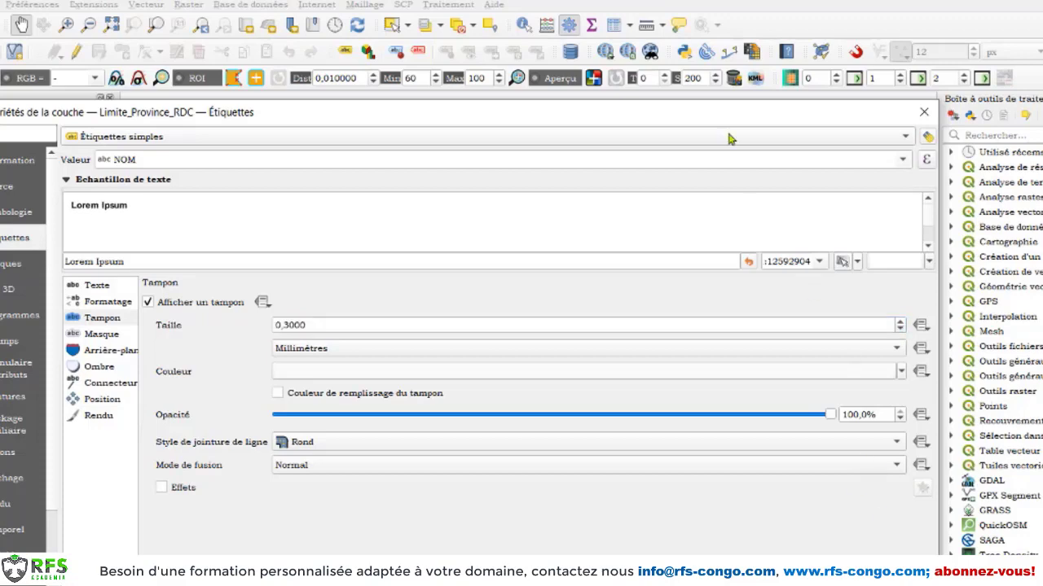
drag(729, 120, 735, 82)
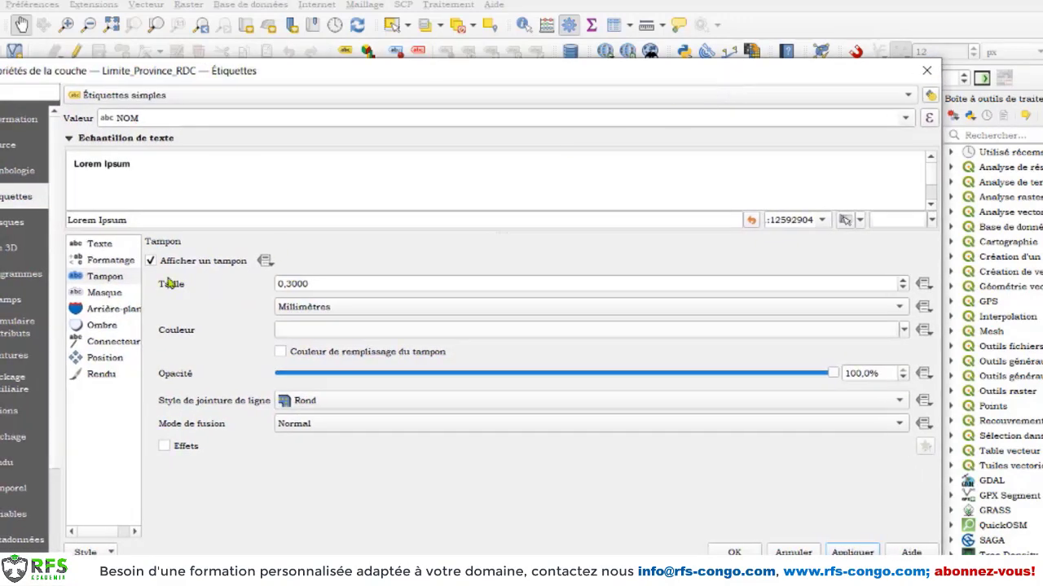
Try a green label buffer with a size of 0.5 mm and apply it to the map
click(103, 295)
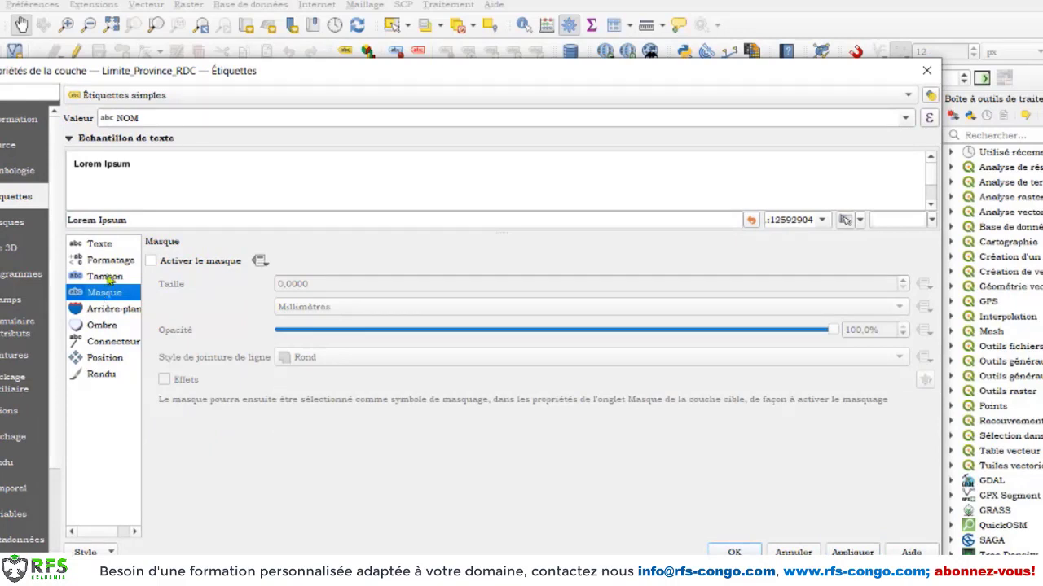
click(109, 278)
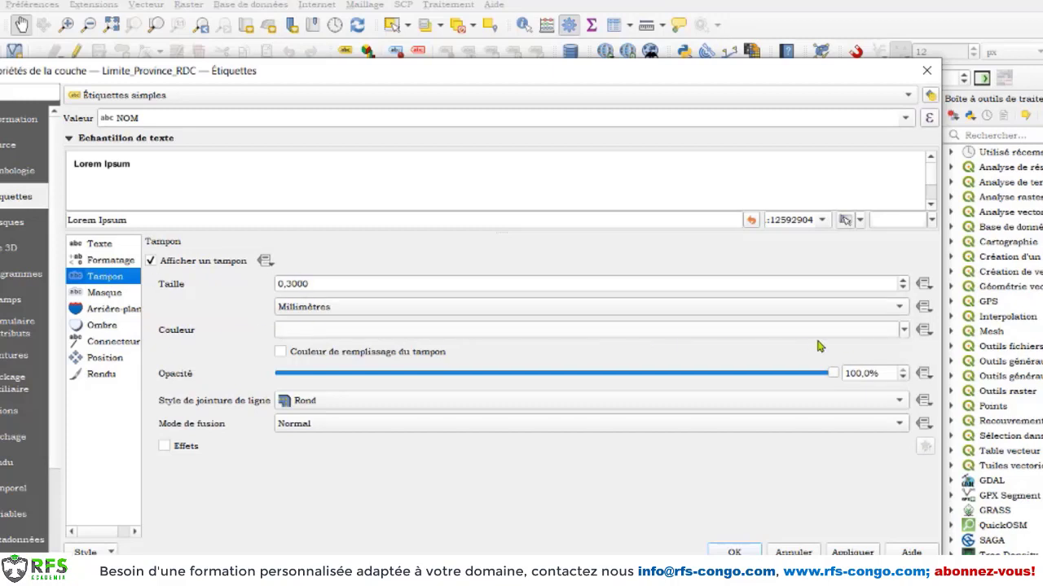
click(904, 332)
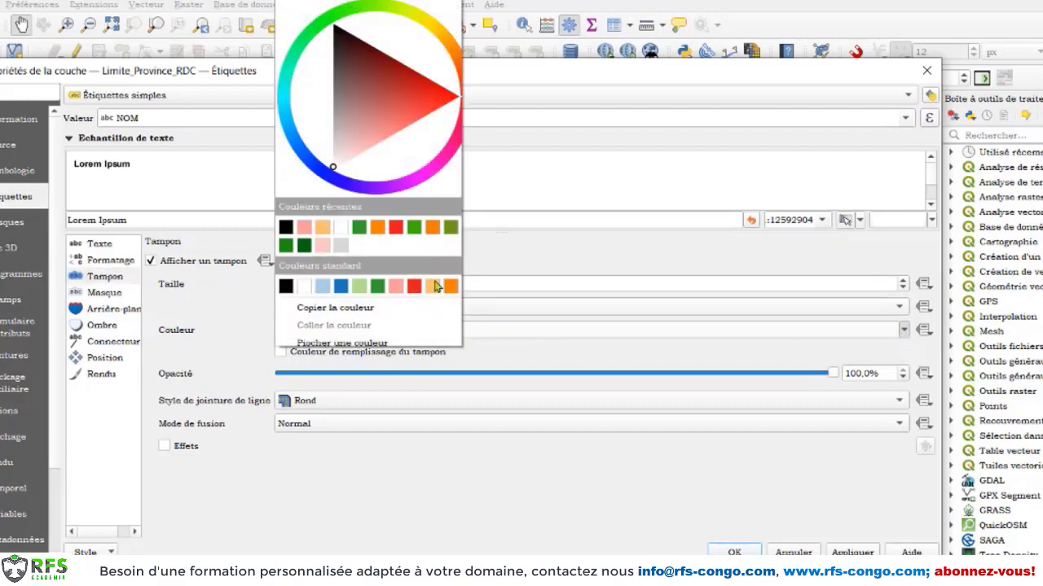
click(413, 228)
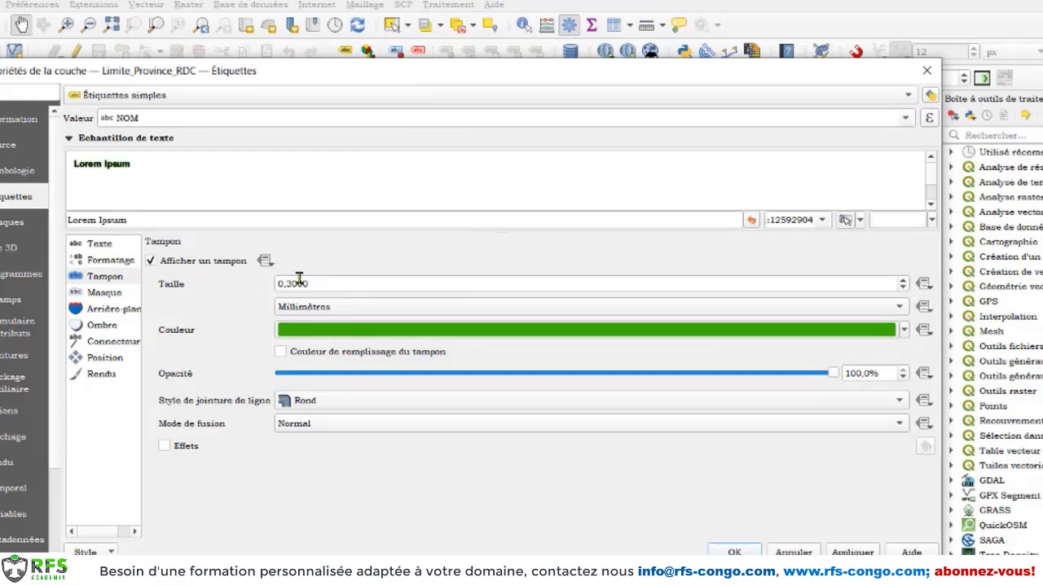
click(903, 280)
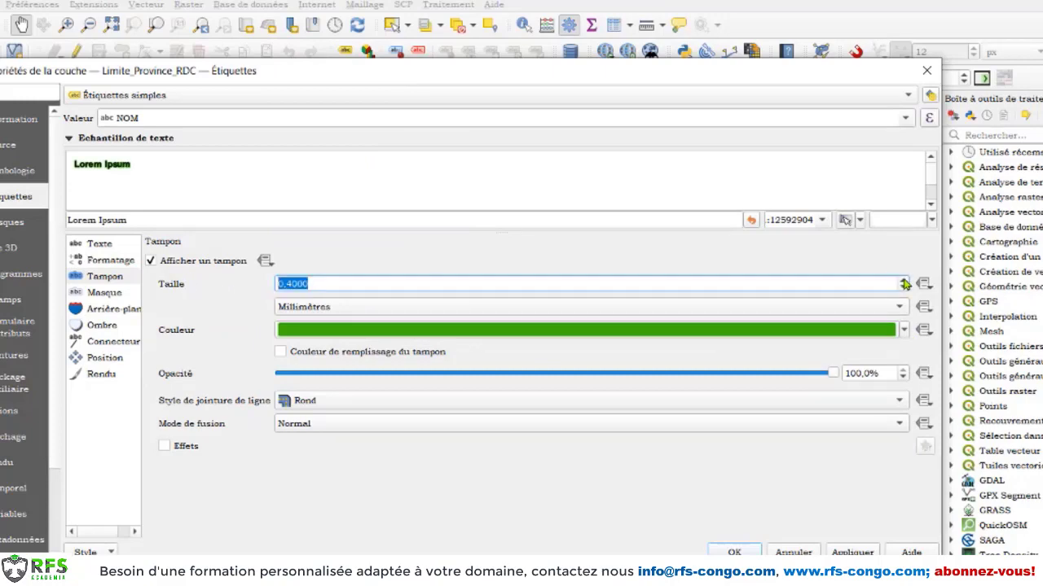
click(903, 279)
click(870, 552)
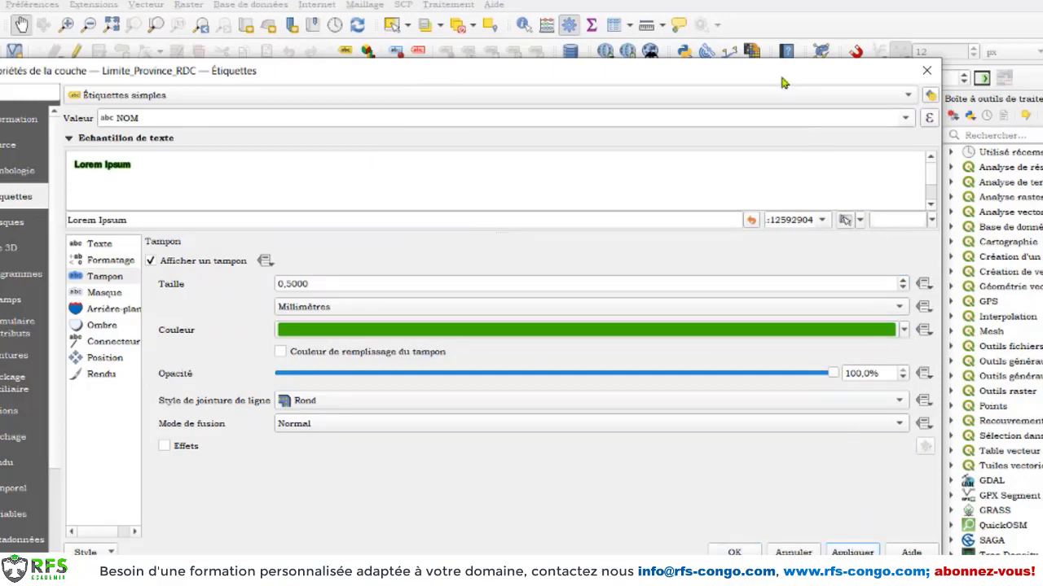
drag(780, 78, 756, 94)
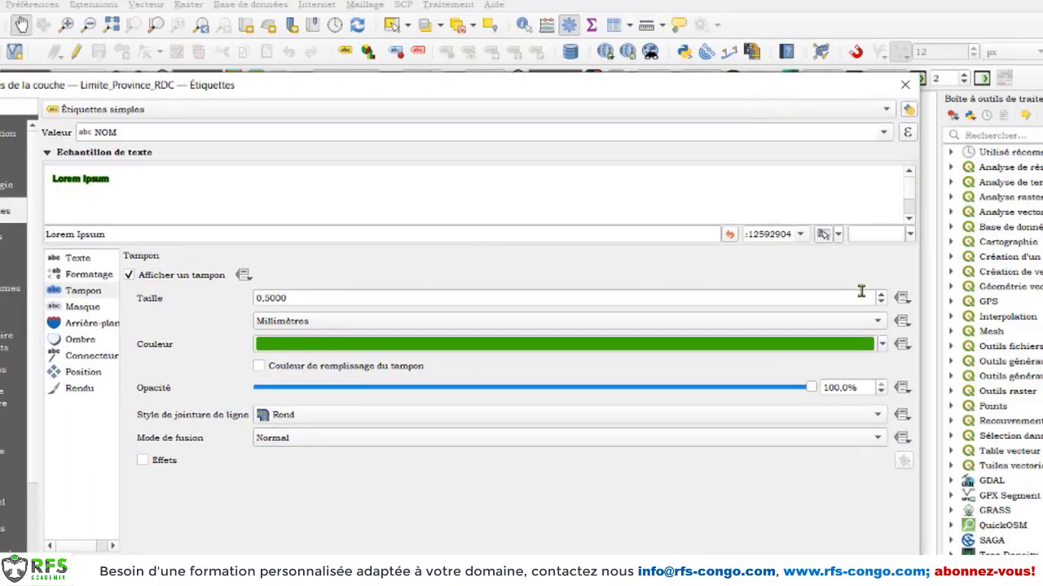
Set the label buffer colour to white and its size to 0.3 mm, and apply the changes
click(884, 346)
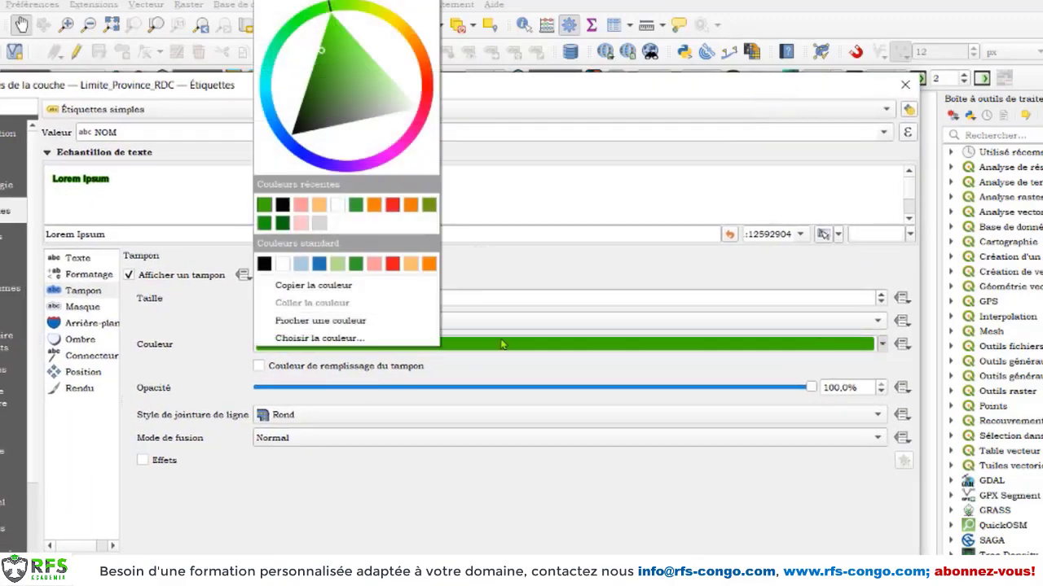
click(282, 264)
click(882, 302)
click(881, 302)
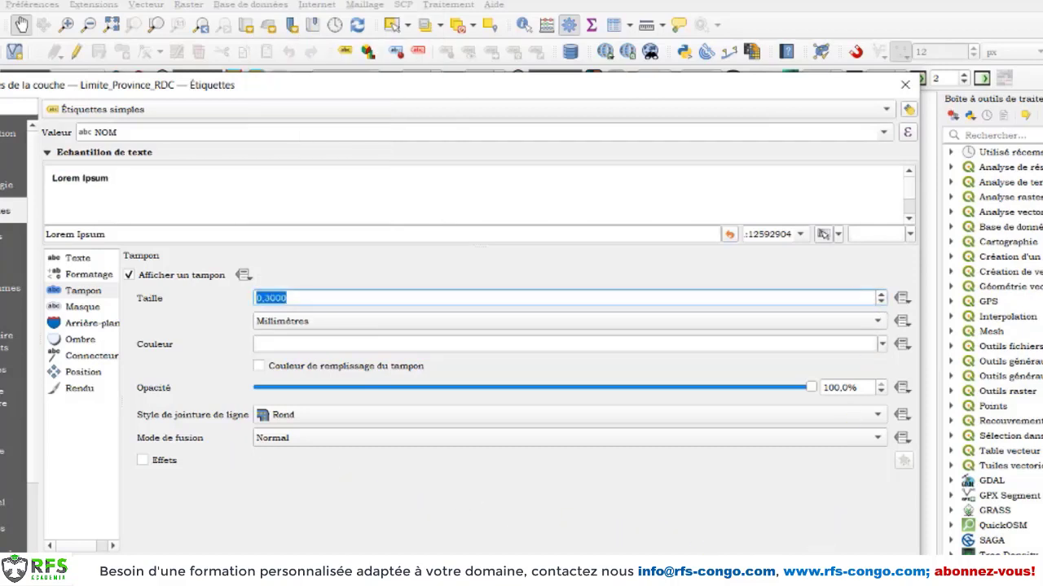
click(811, 570)
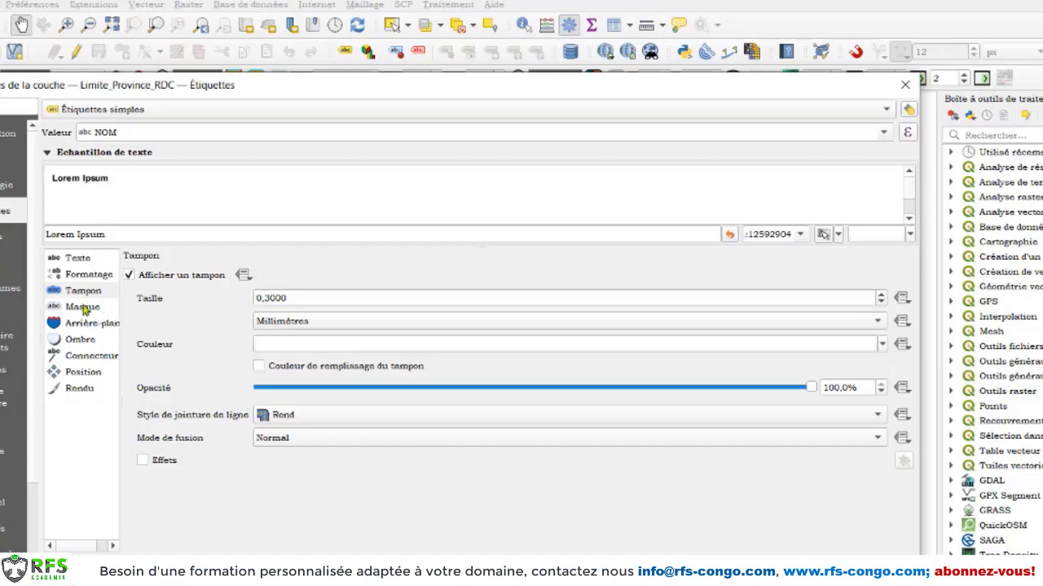
Enable the label mask and set its size to 0.5 mm
click(84, 307)
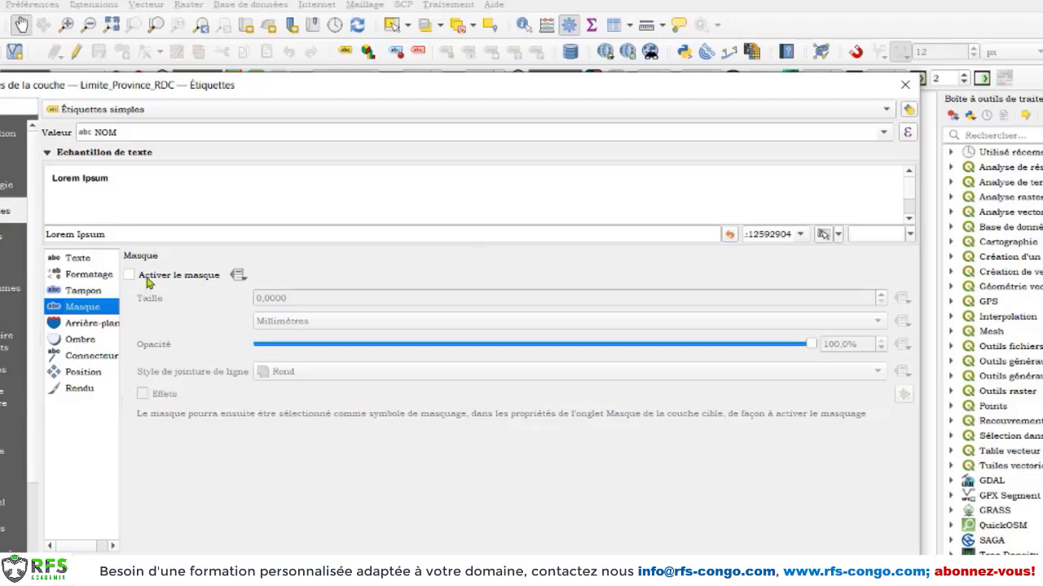
click(147, 274)
click(310, 298)
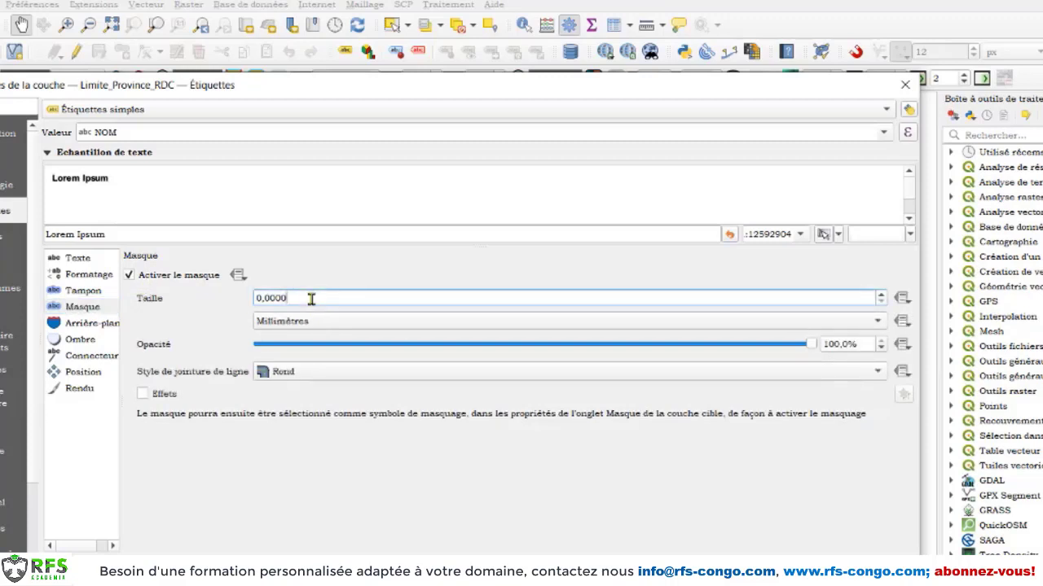
scroll(310, 298, up, 4)
scroll(309, 298, up, 1)
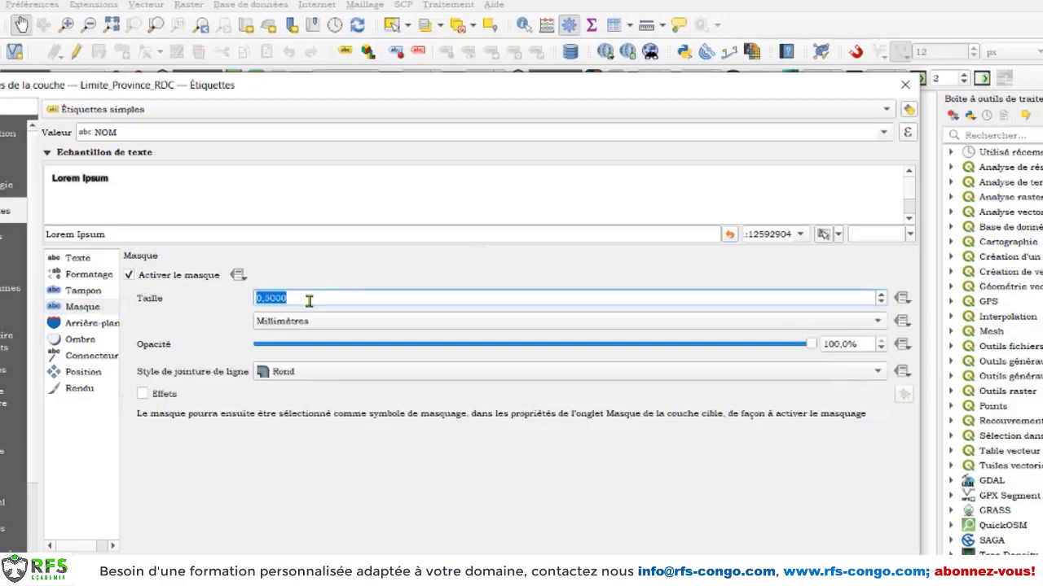
key(Tab)
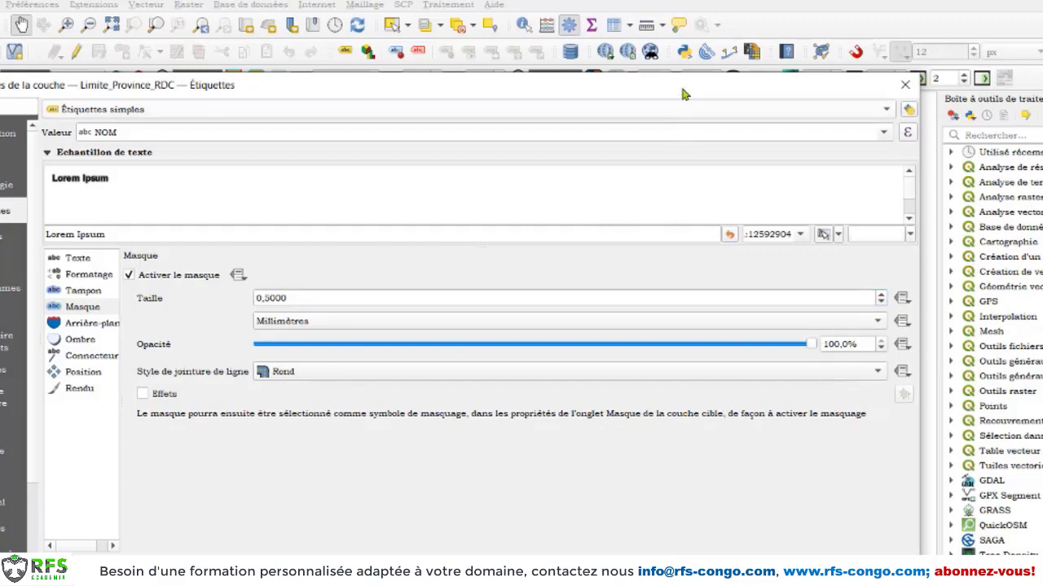
Enable a background for the province labels and set its shape to Rectangle
drag(684, 90, 643, 114)
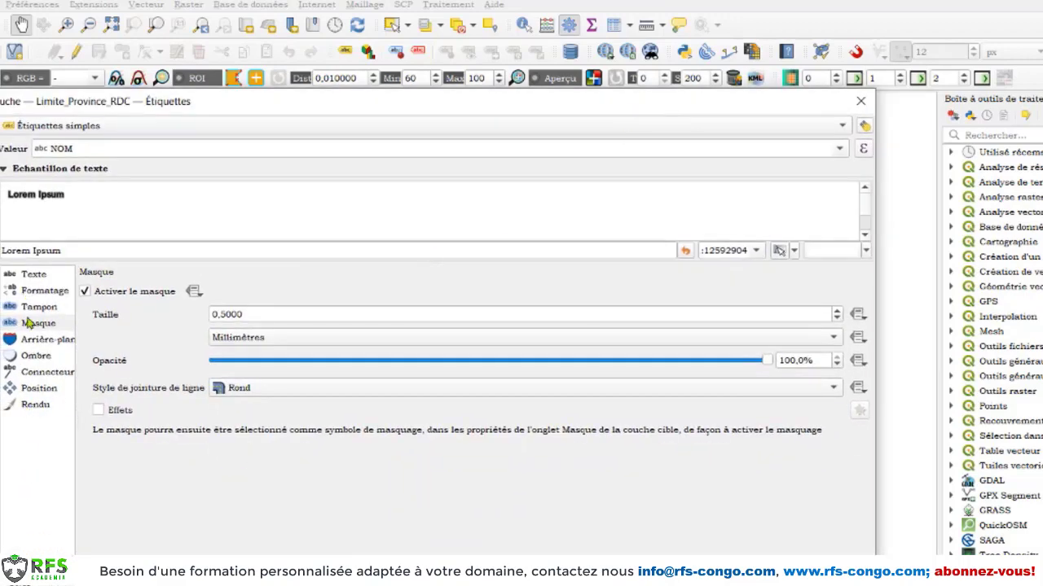
click(40, 340)
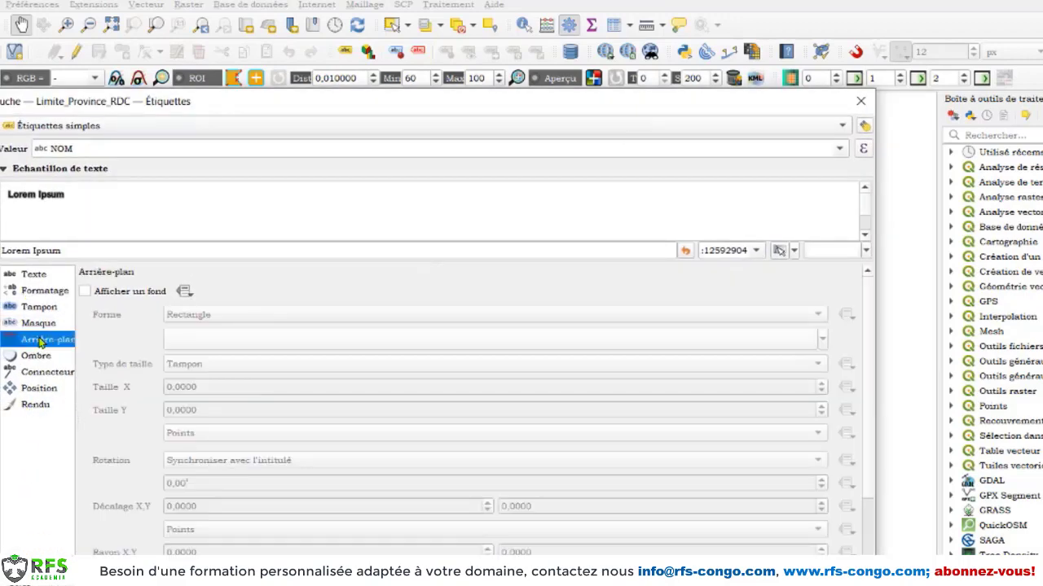
click(86, 292)
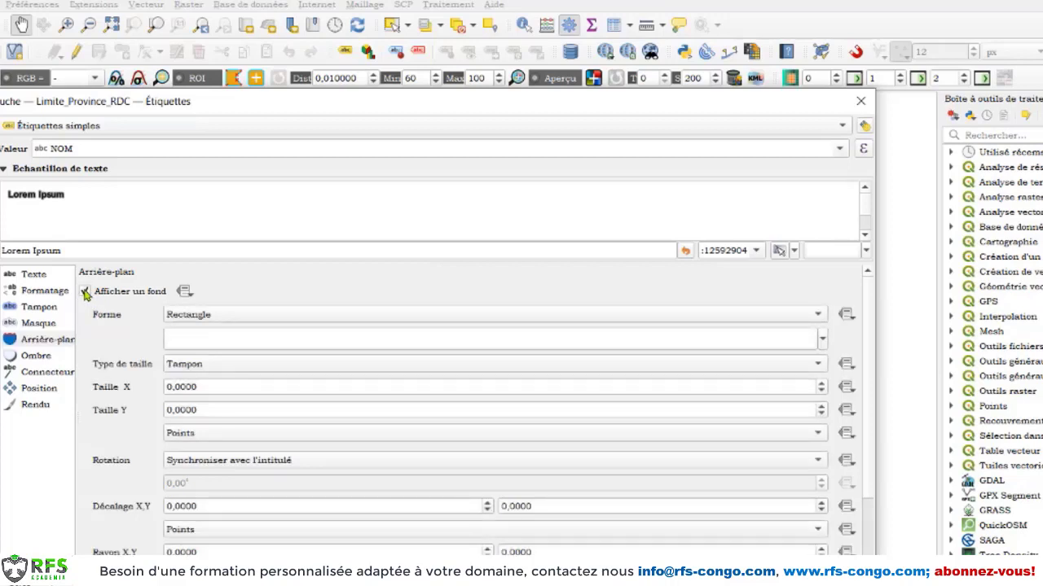
click(232, 318)
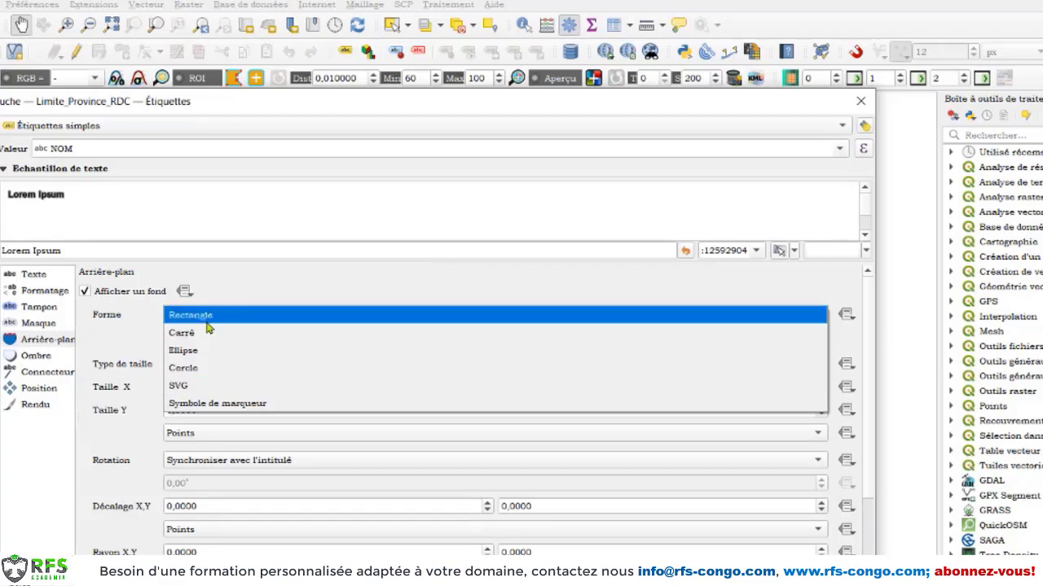
click(207, 323)
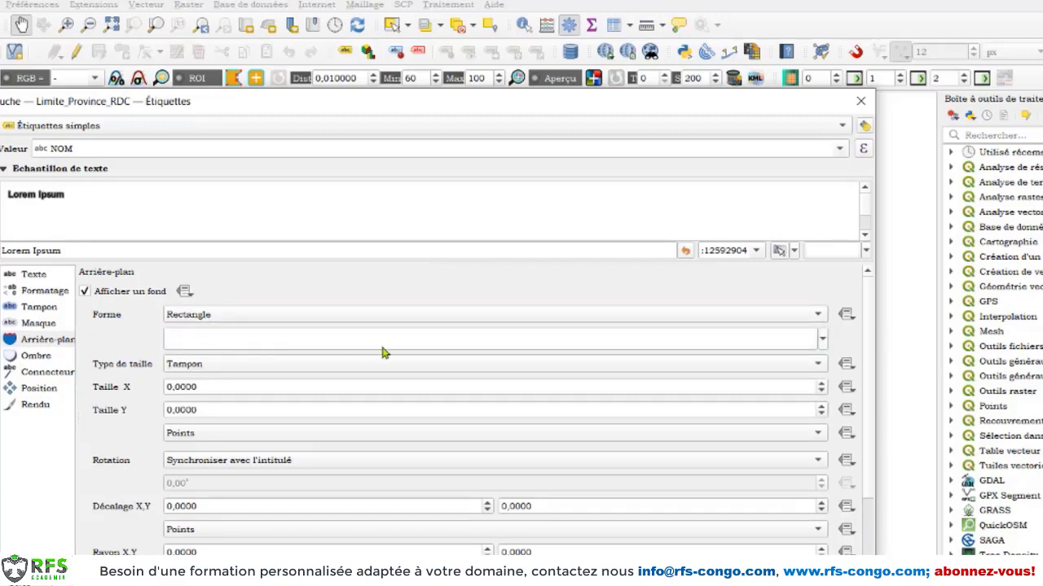
Set the label background's fill to a dark golden yellow
click(821, 342)
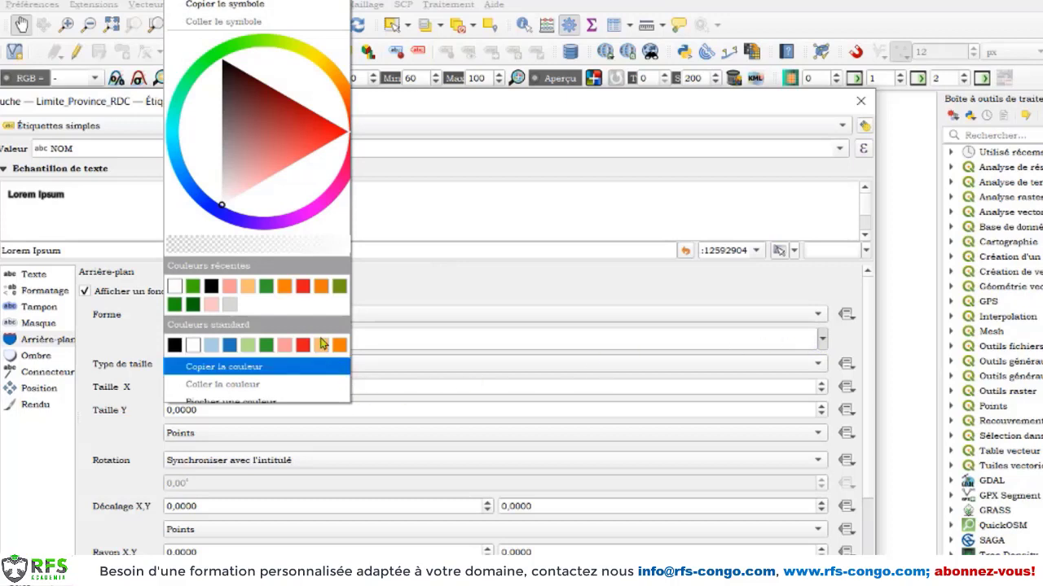
click(322, 62)
drag(295, 88, 280, 97)
click(265, 116)
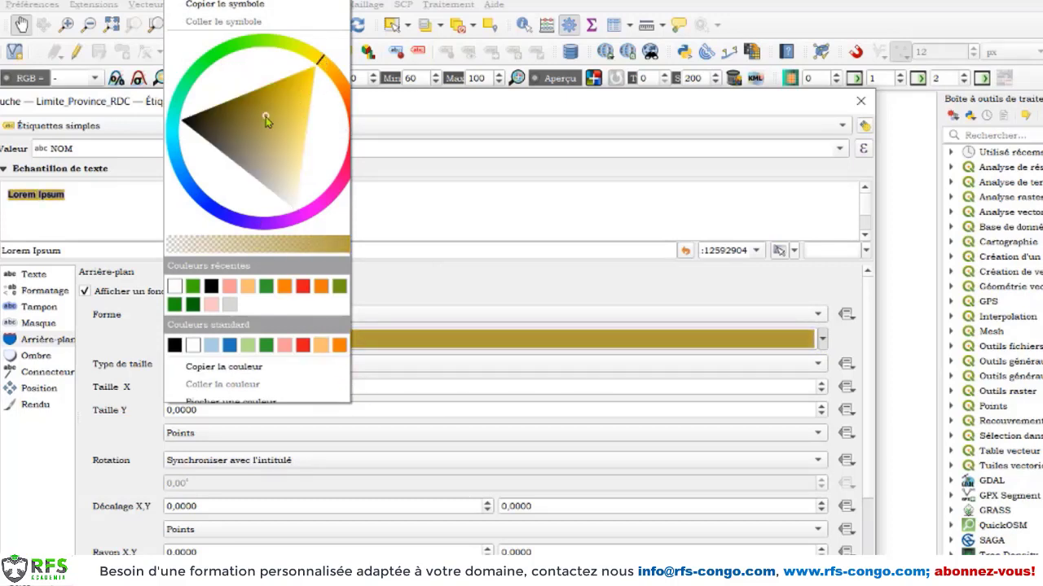
click(513, 126)
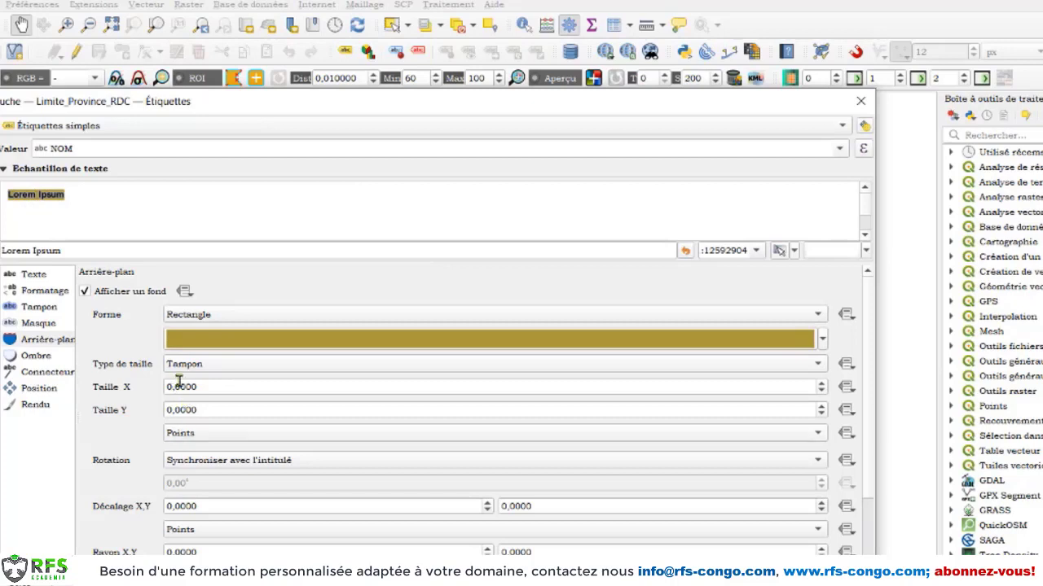
Review the remaining background settings, apply the background and examine the labels on the map
scroll(144, 461, down, 3)
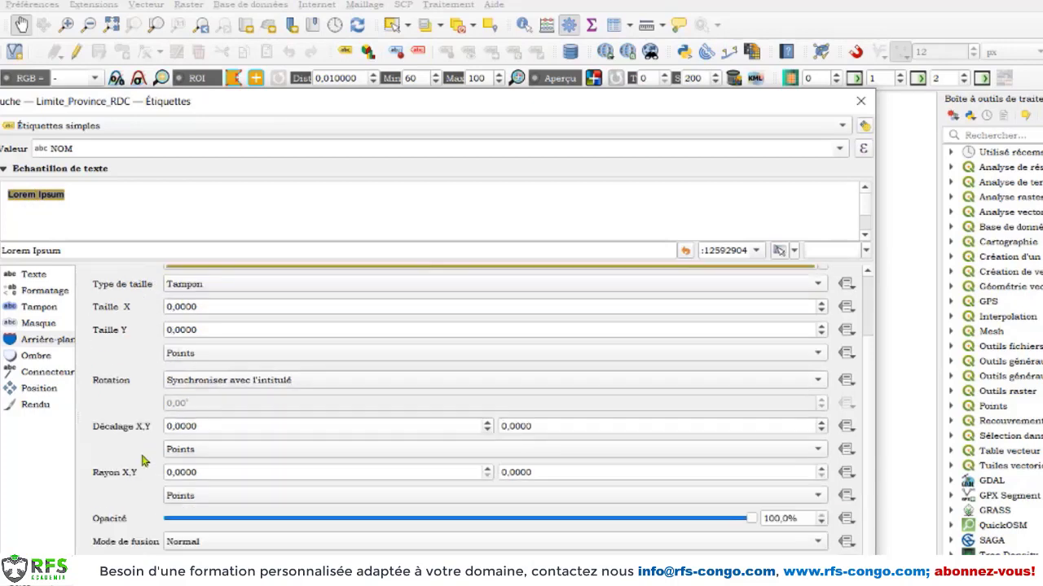
scroll(140, 464, up, 3)
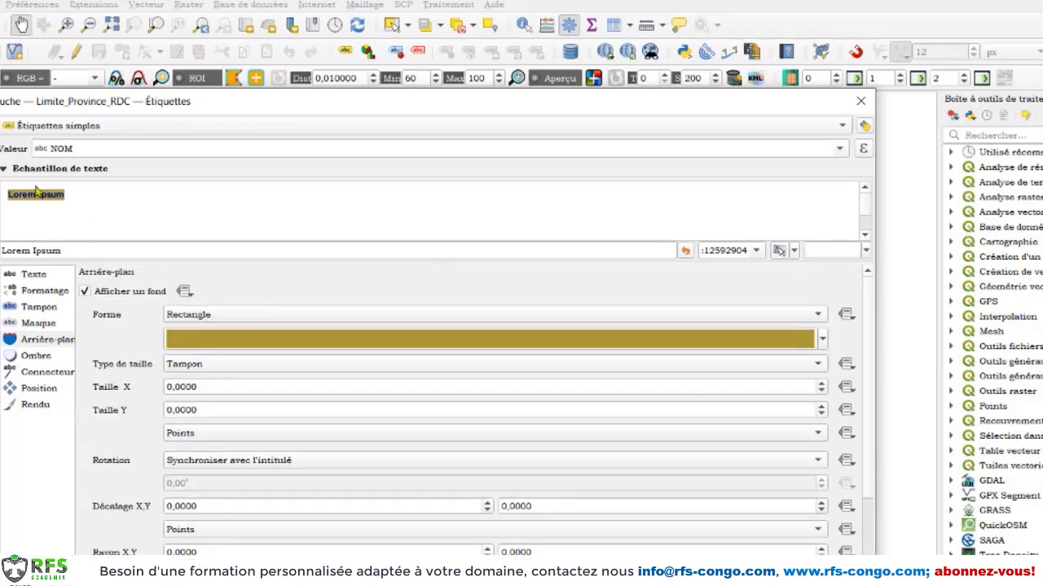
scroll(139, 511, down, 2)
scroll(139, 511, down, 2)
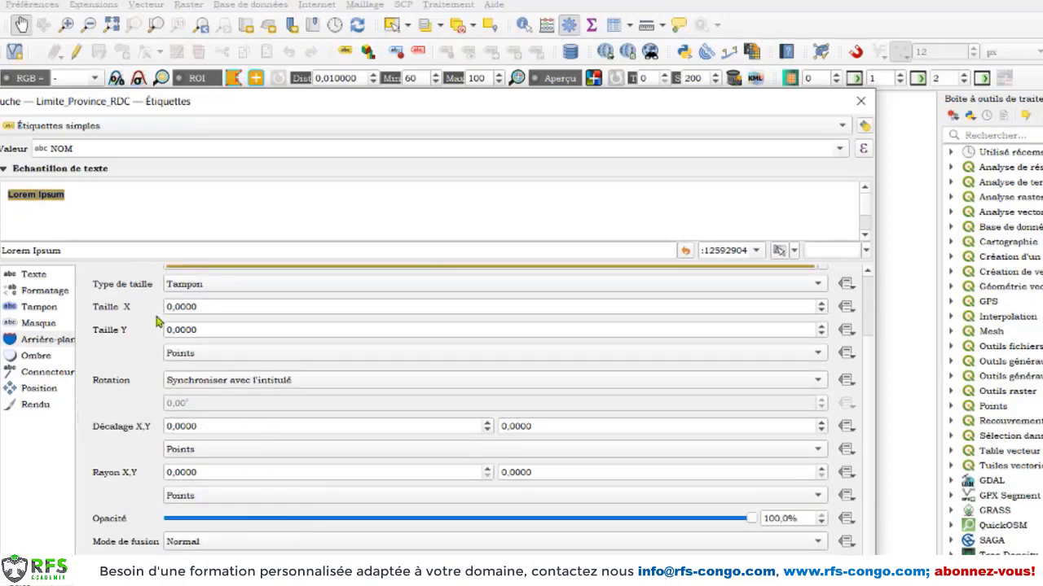
scroll(140, 342, up, 3)
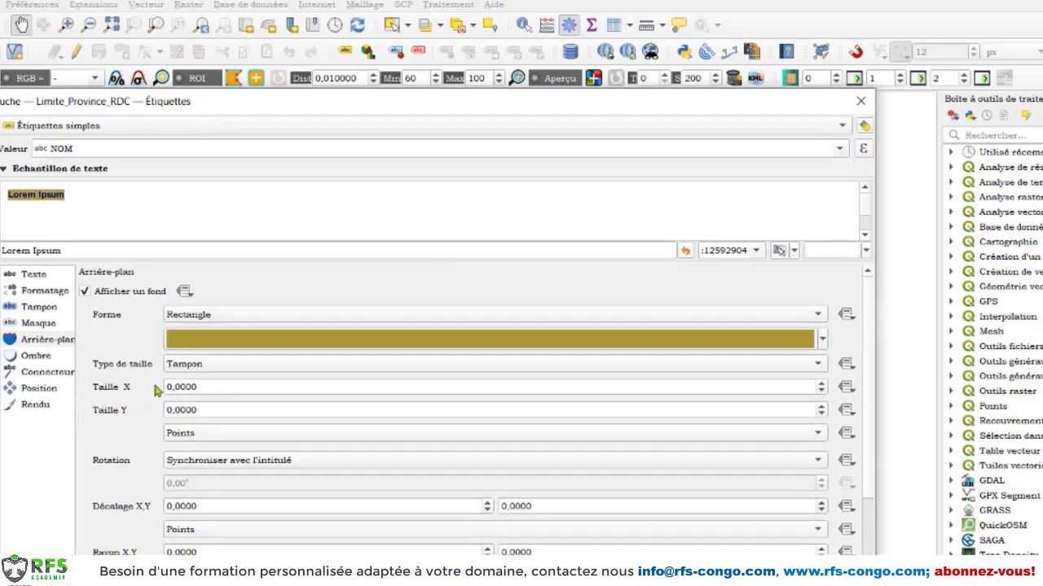
scroll(118, 457, down, 1)
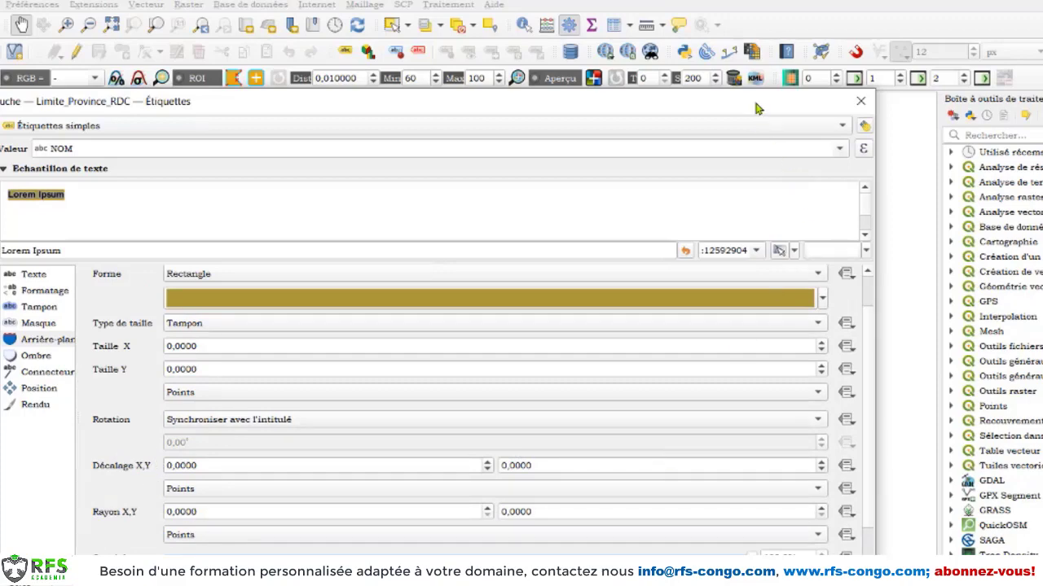
drag(753, 101, 102, 129)
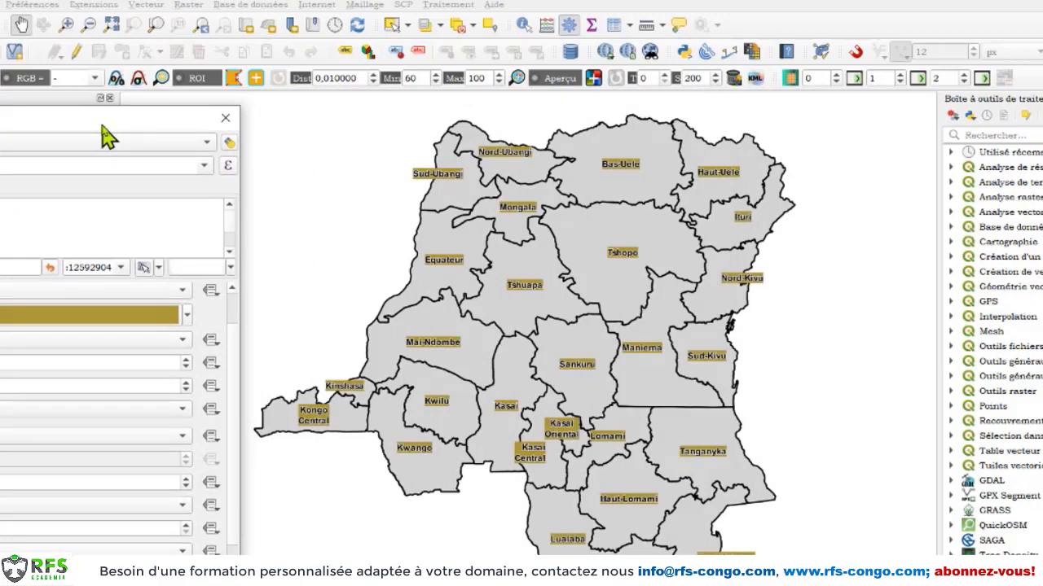
drag(101, 126, 103, 126)
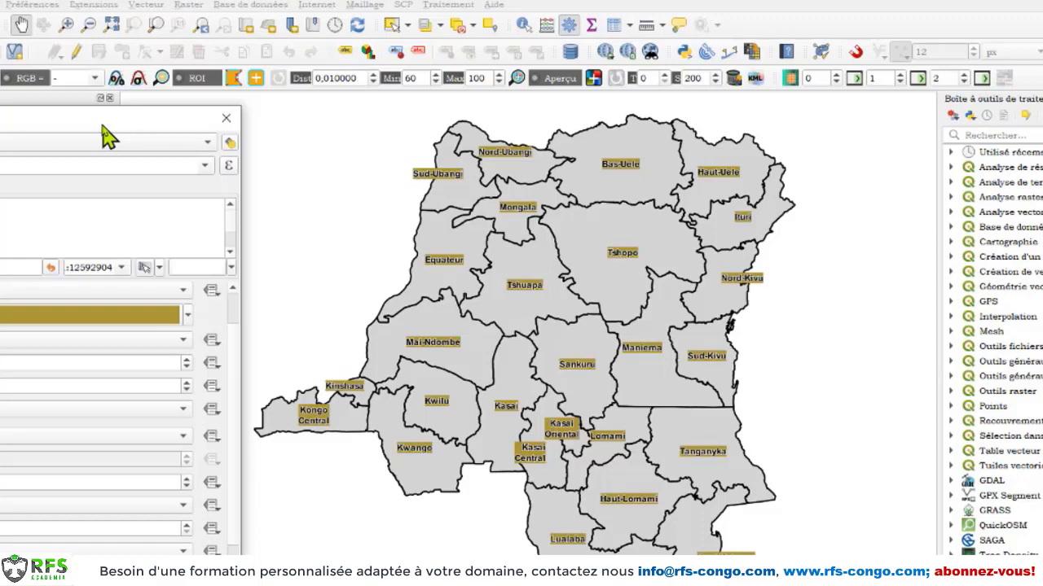
Enable a drop shadow for the labels and review its settings
drag(110, 139, 261, 135)
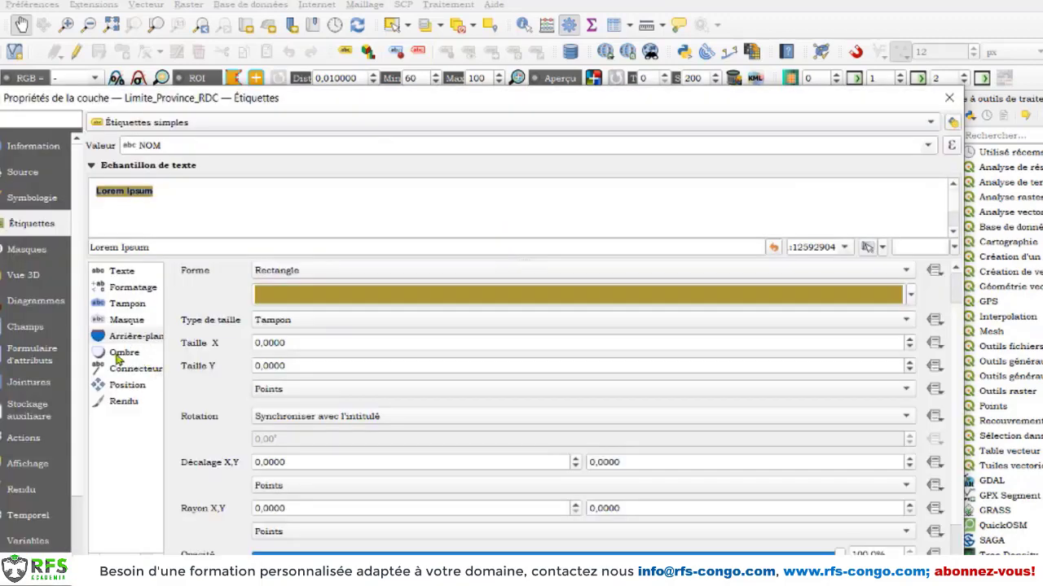
click(122, 354)
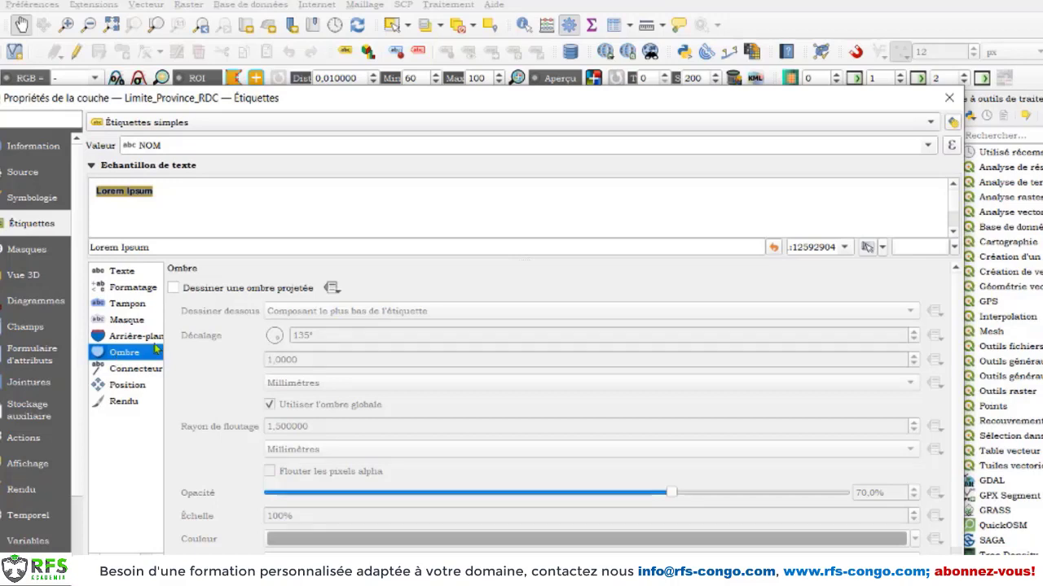
click(172, 288)
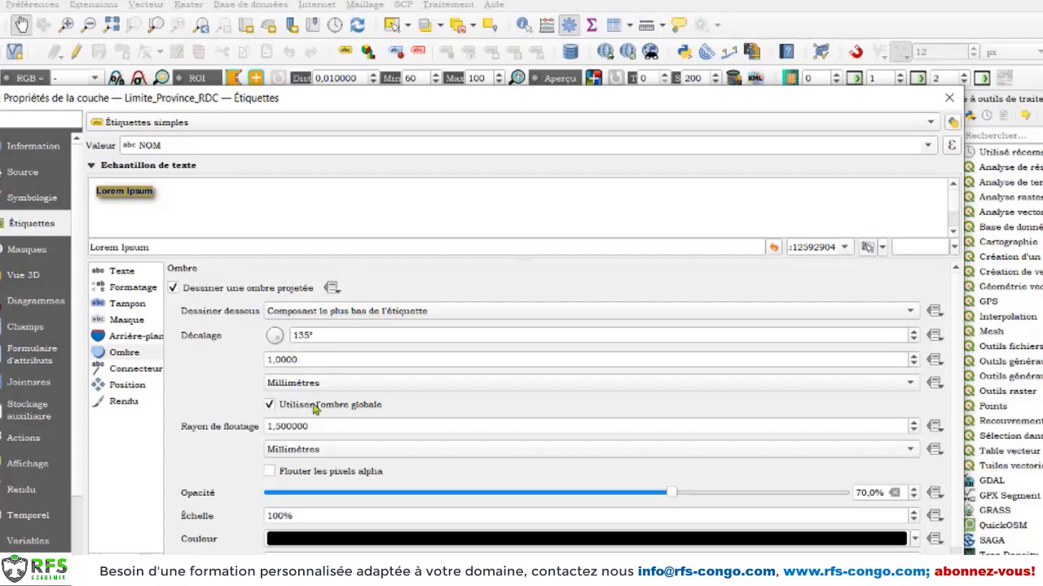
scroll(256, 386, down, 1)
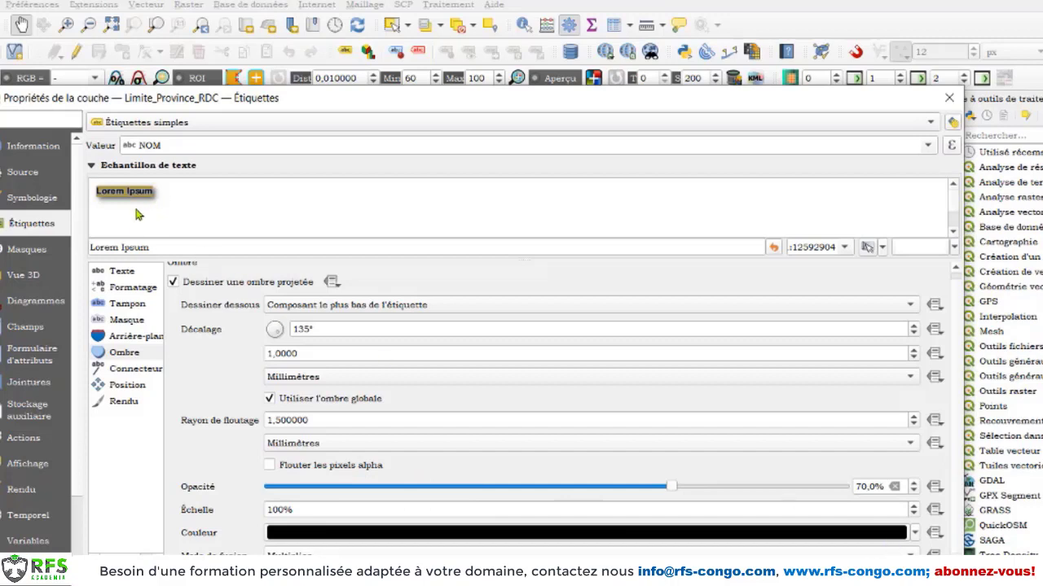
Try light green and orange as the label shadow's colour
click(913, 531)
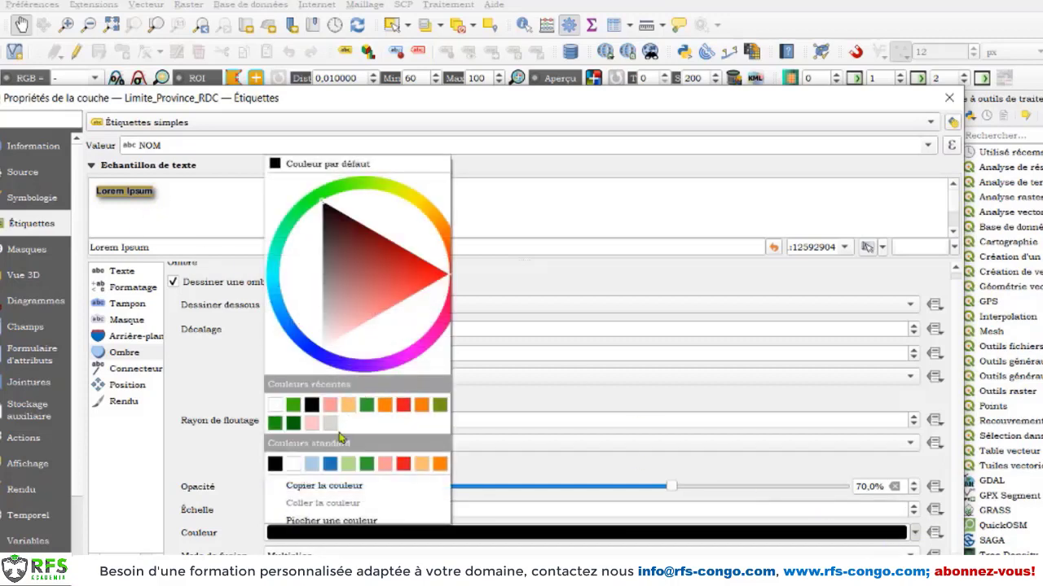
click(348, 465)
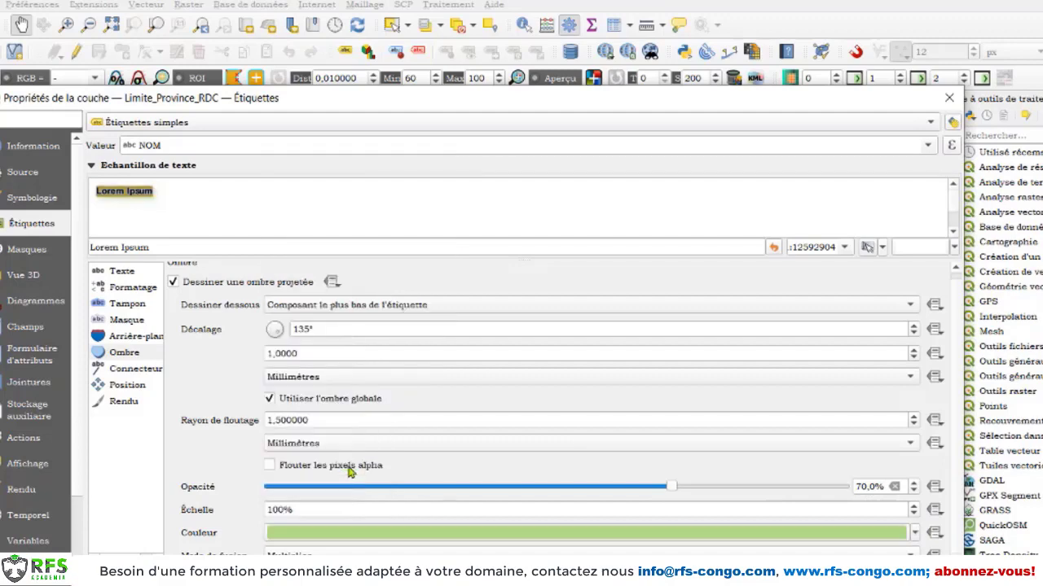
click(915, 533)
click(440, 441)
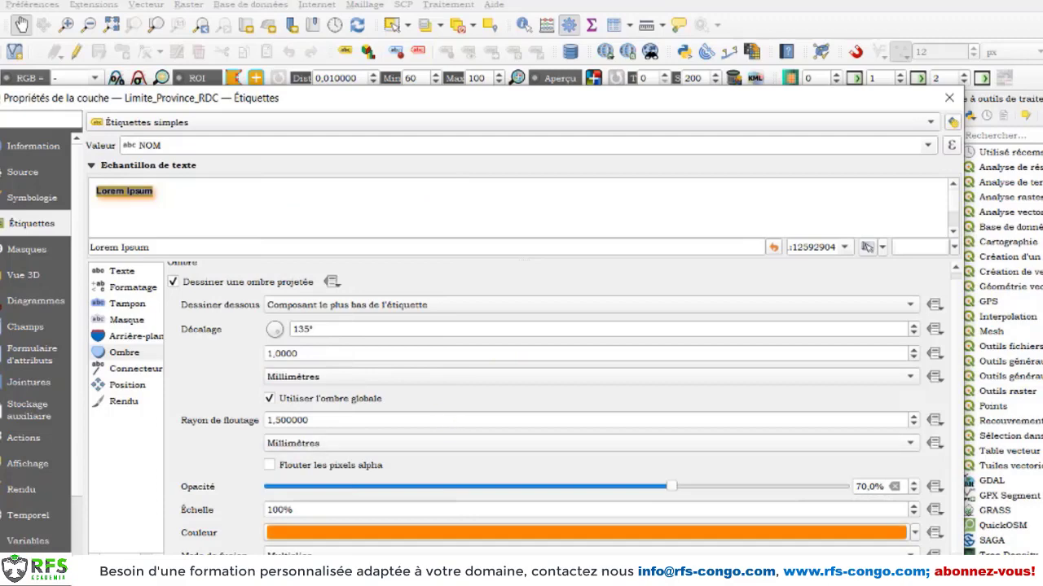
mouse_move(580, 95)
mouse_down()
mouse_move(42, 126)
mouse_move(16, 77)
mouse_move(333, 100)
mouse_move(569, 98)
mouse_up()
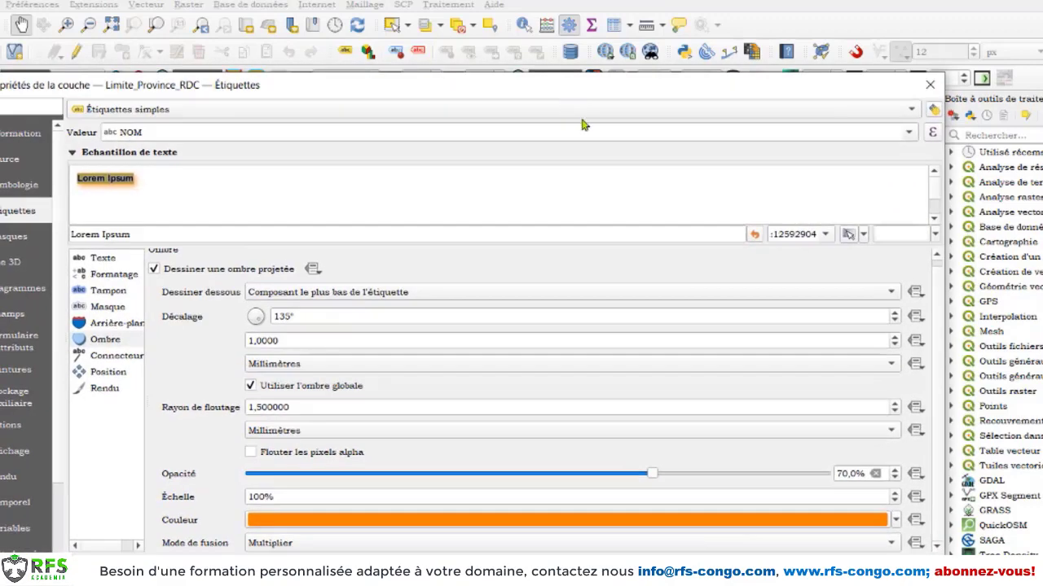
Set the label shadow's colour to black
click(896, 519)
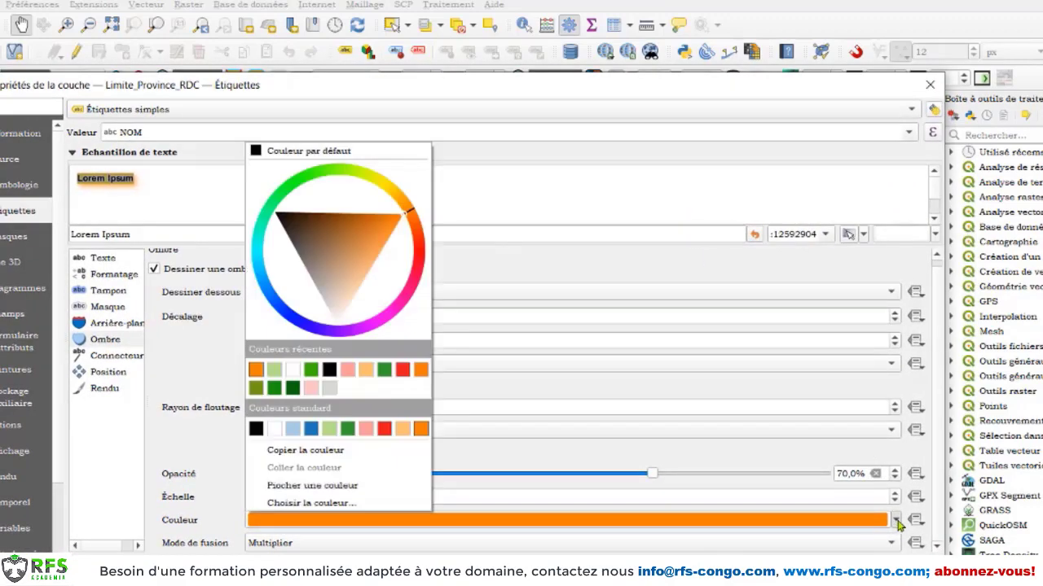
click(257, 430)
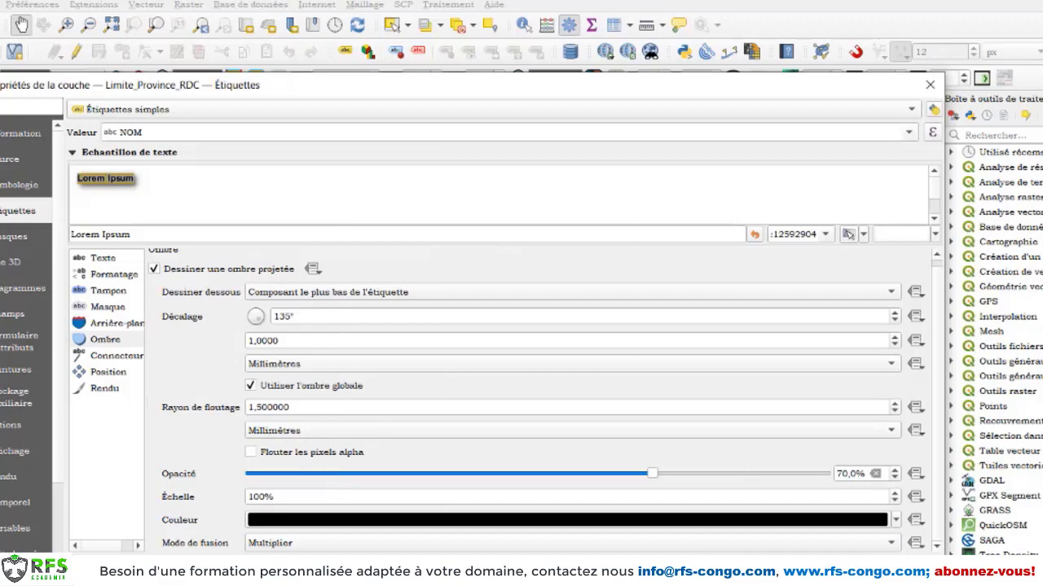
drag(649, 97, 712, 117)
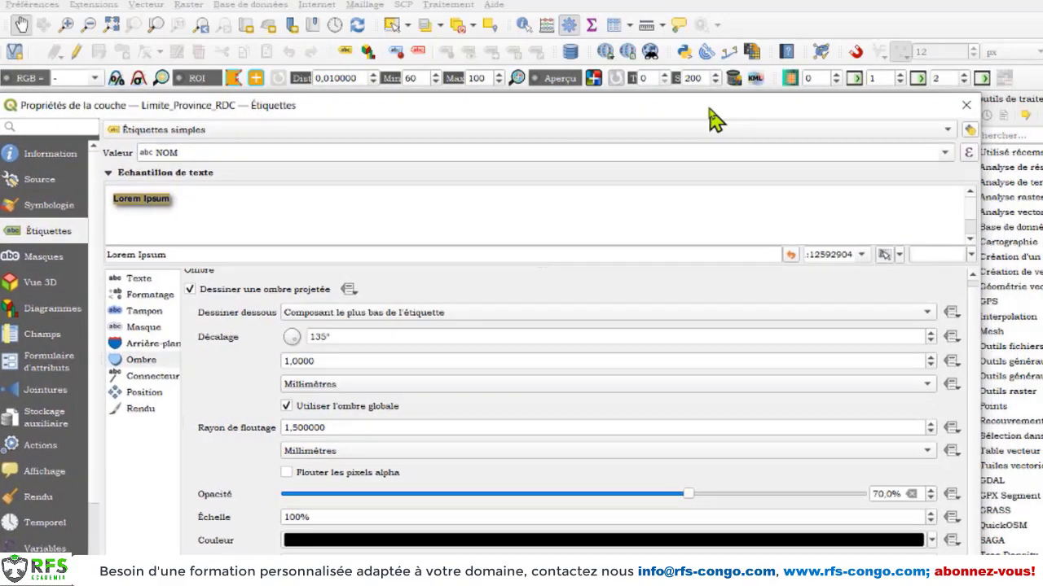
Enable connectors for the labels and set their style to Ligne angle droit
click(153, 377)
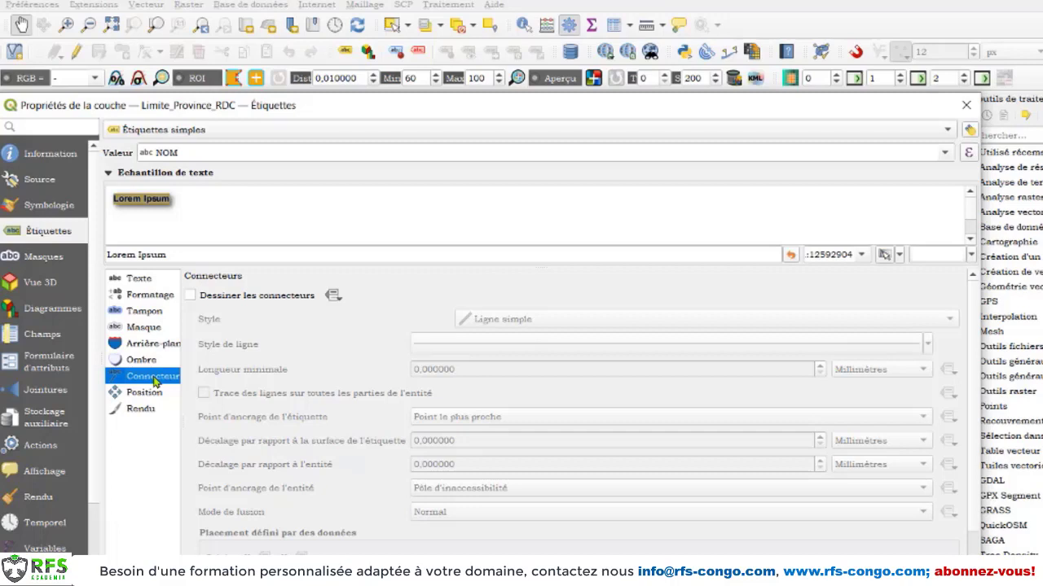
click(191, 296)
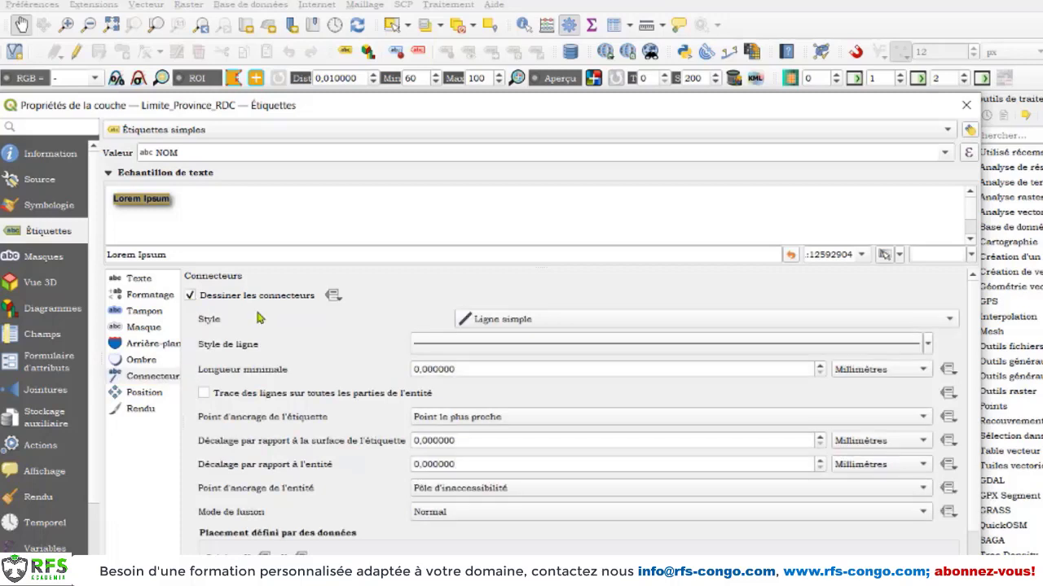
click(525, 320)
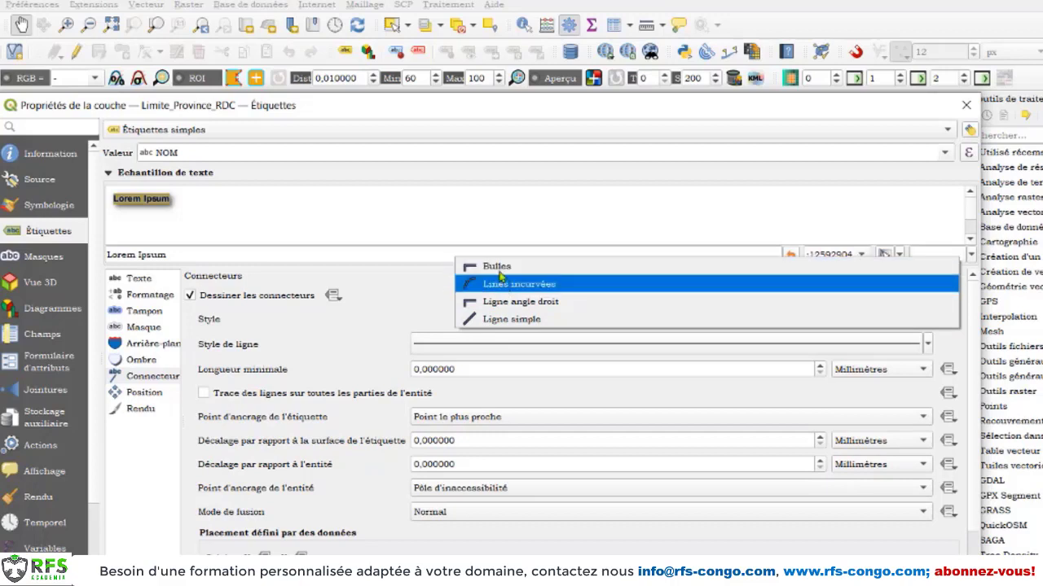
click(514, 315)
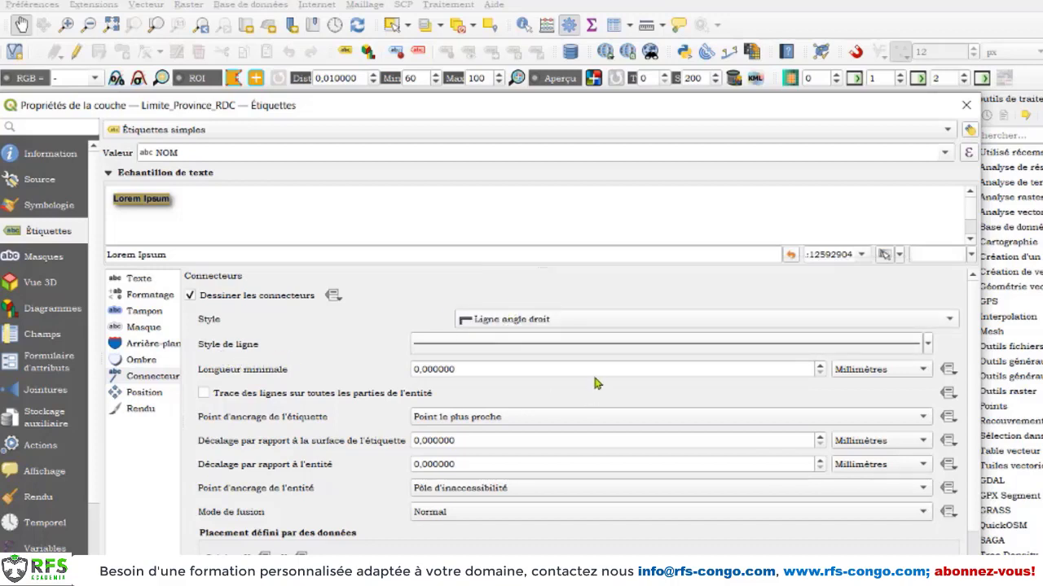
Set the connector line's colour to red and its minimum length to 10 mm
click(927, 343)
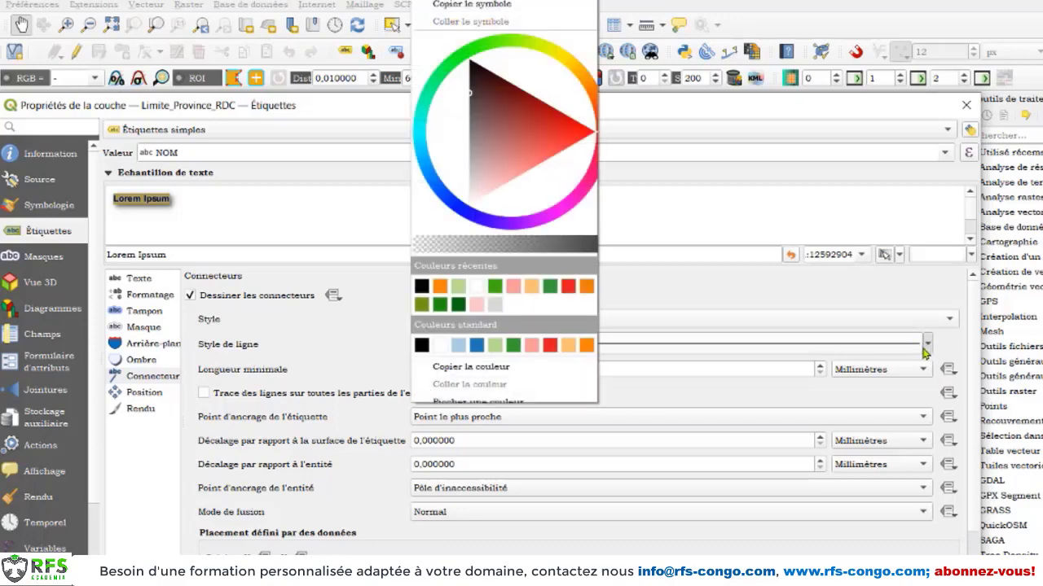
click(321, 318)
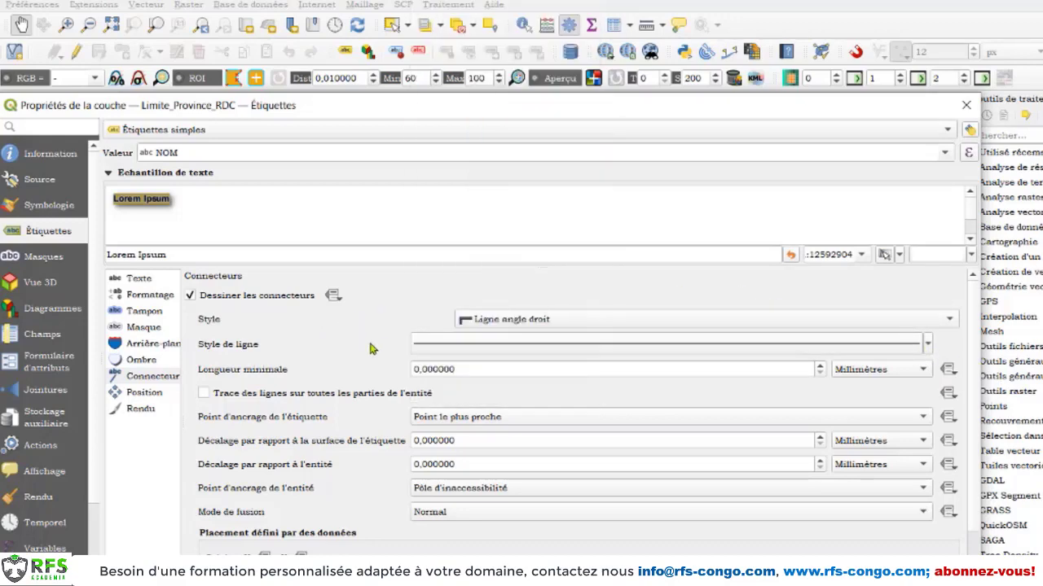
click(928, 345)
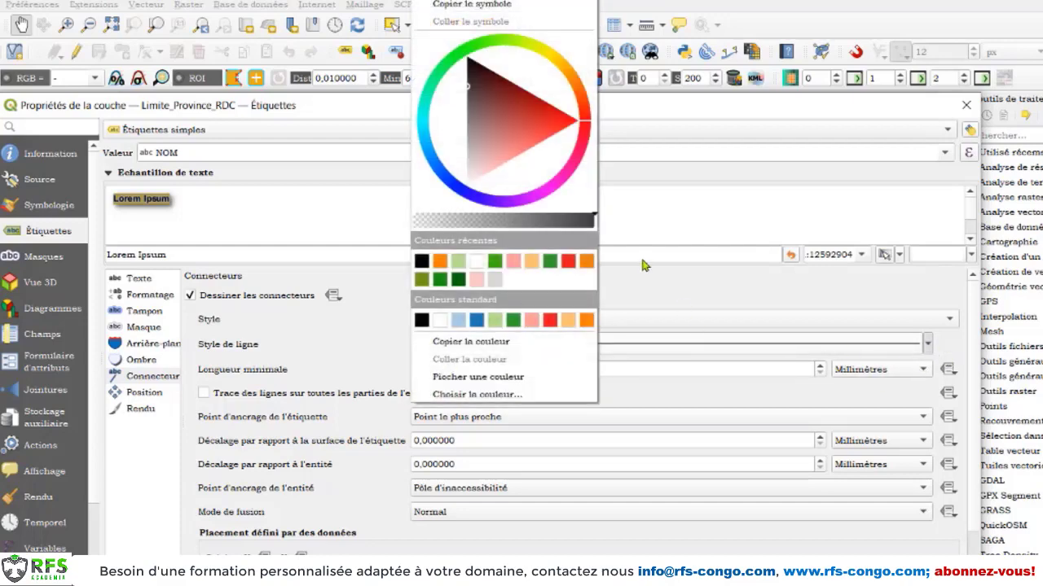
click(554, 119)
click(382, 321)
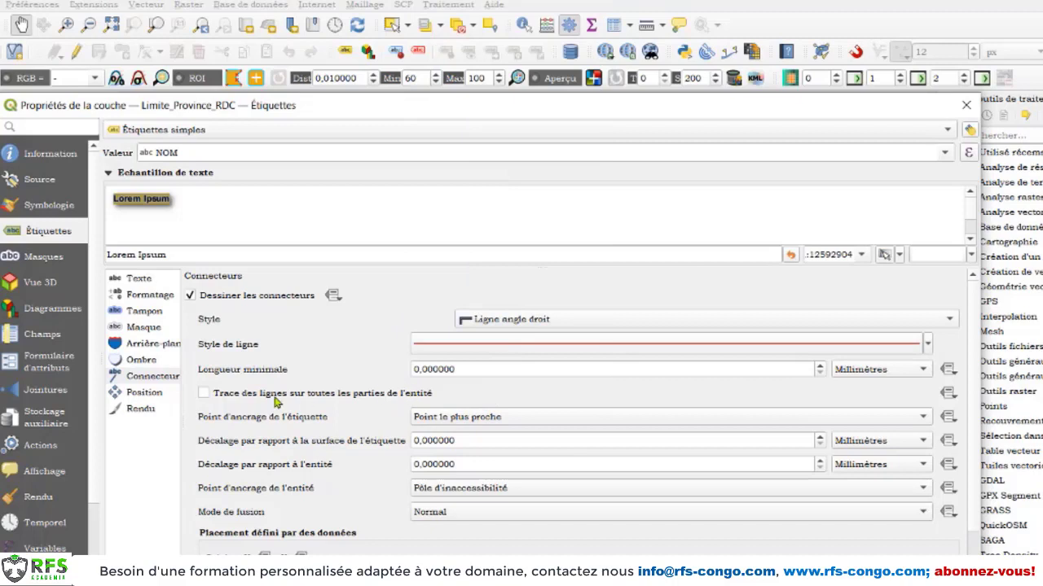
double_click(415, 370)
text(1)
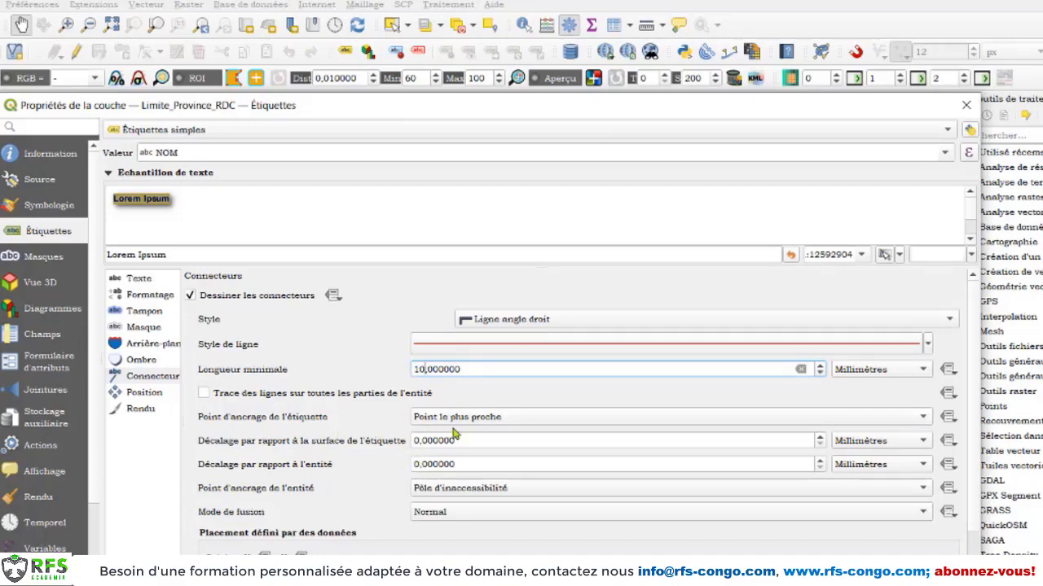
Enable drawing connector lines to all parts of each entity and inspect the labels on the map
click(320, 398)
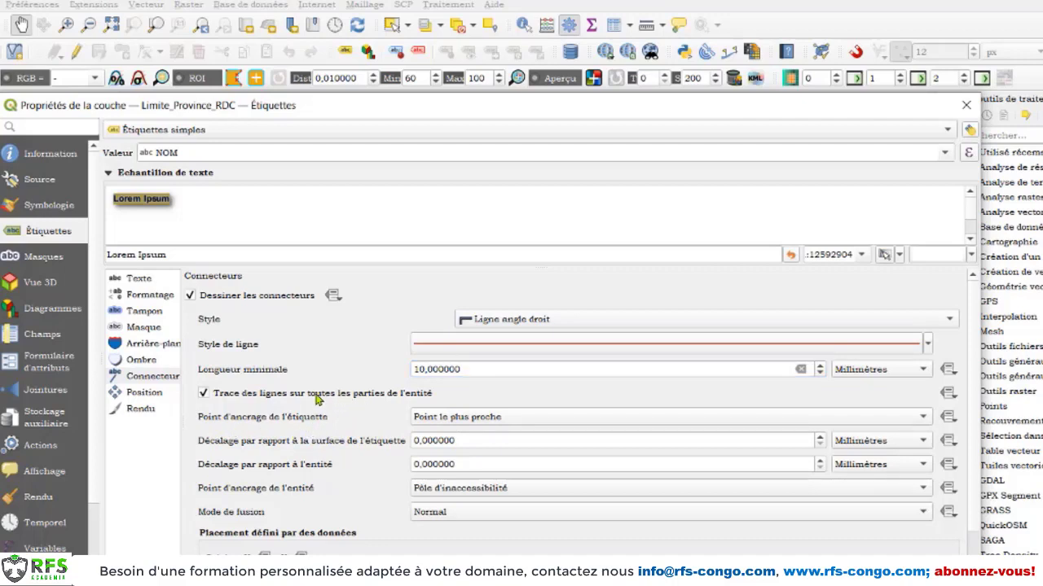
click(443, 418)
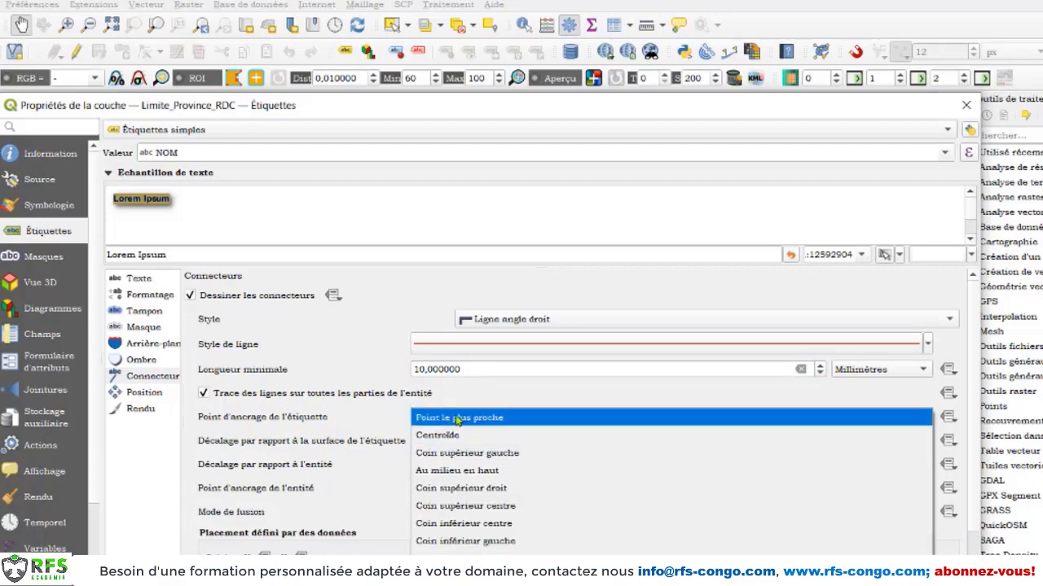
click(368, 420)
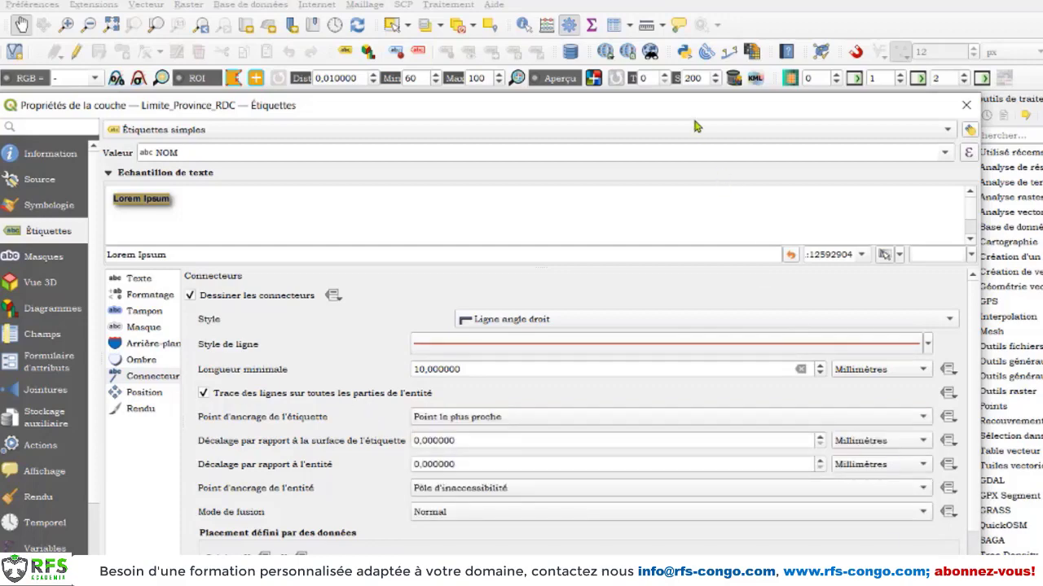
drag(689, 102, 684, 570)
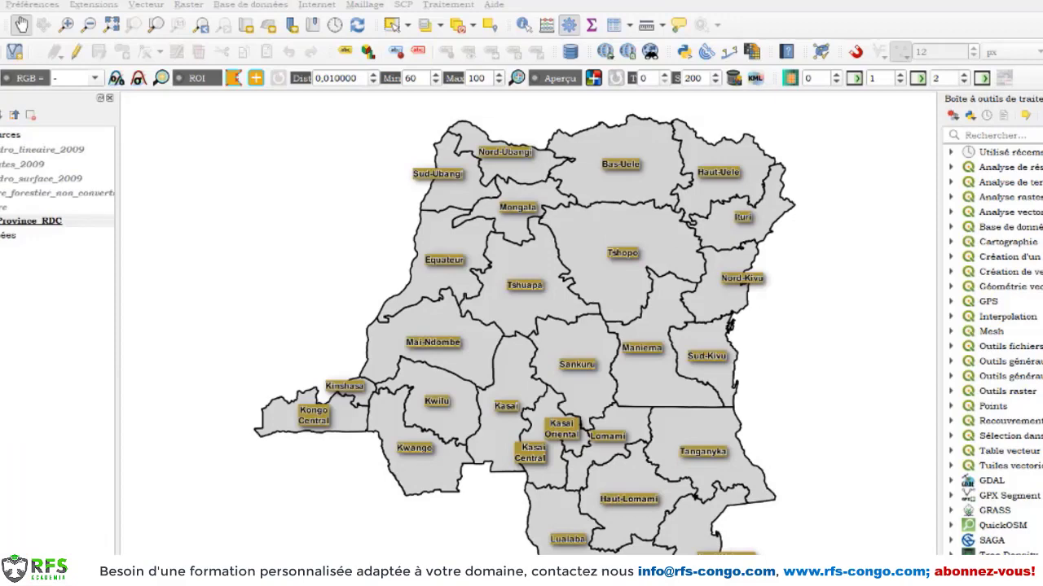
drag(685, 570, 628, 88)
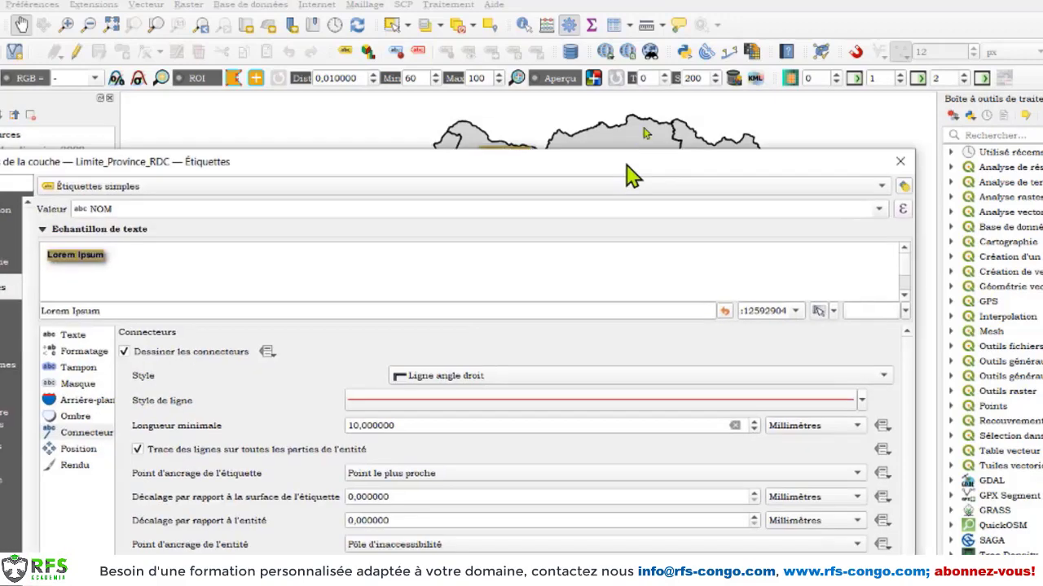
Set the connectors' label anchor point to Coin supérieur gauche and inspect the connector lines on the map
click(416, 400)
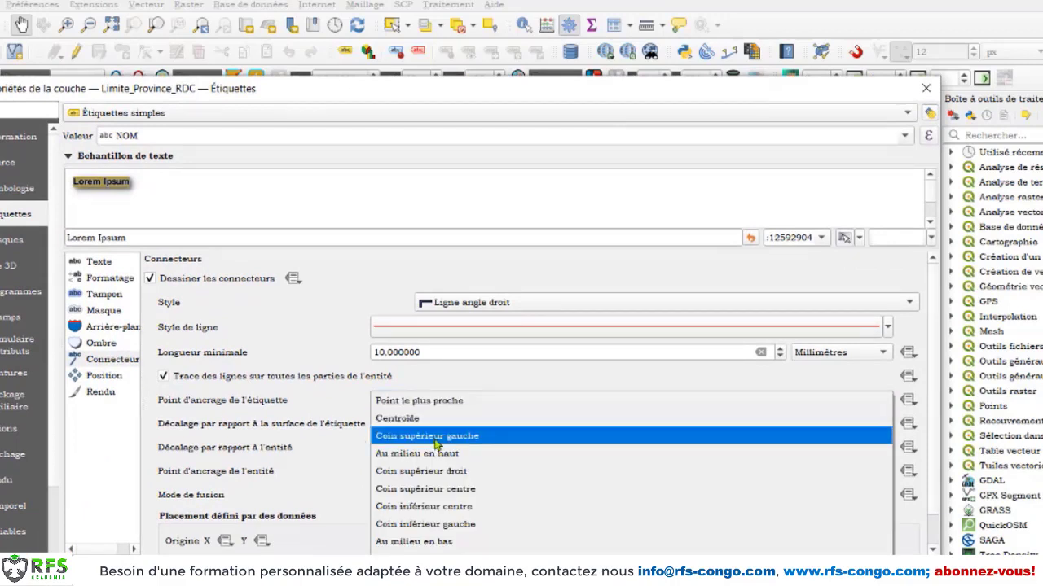
click(436, 438)
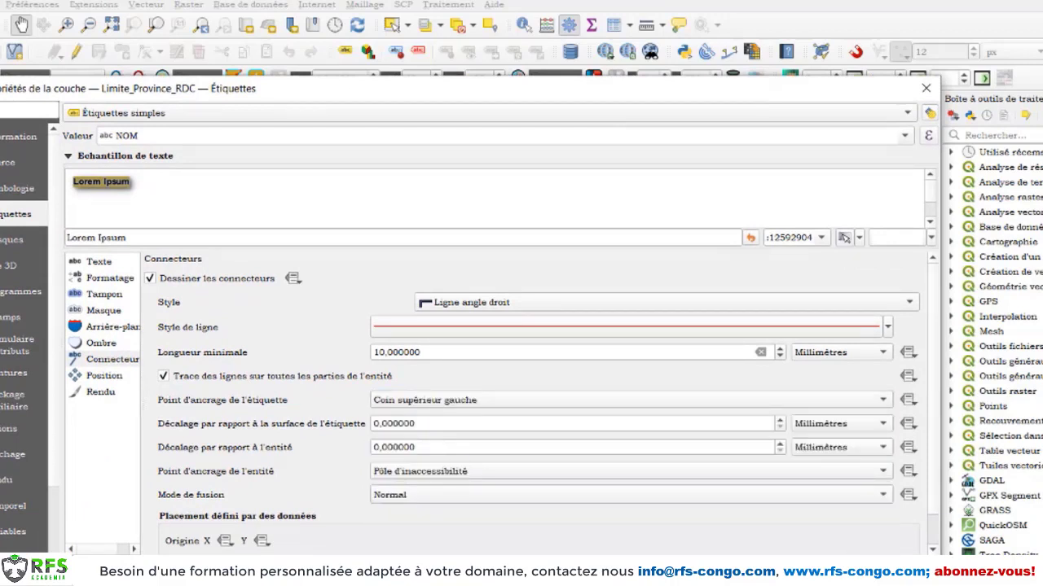
drag(627, 88, 521, 574)
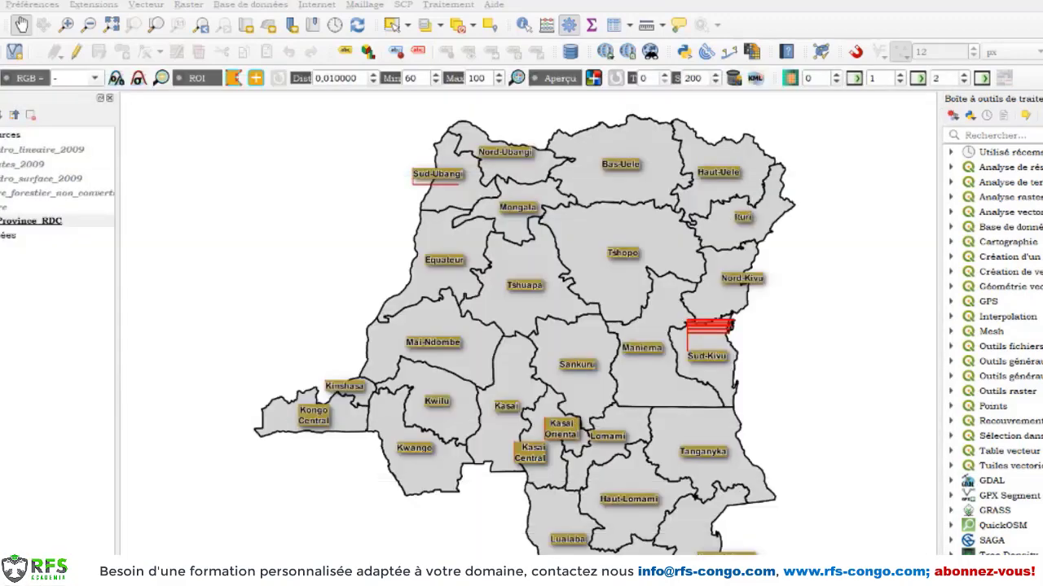
drag(444, 570, 694, 263)
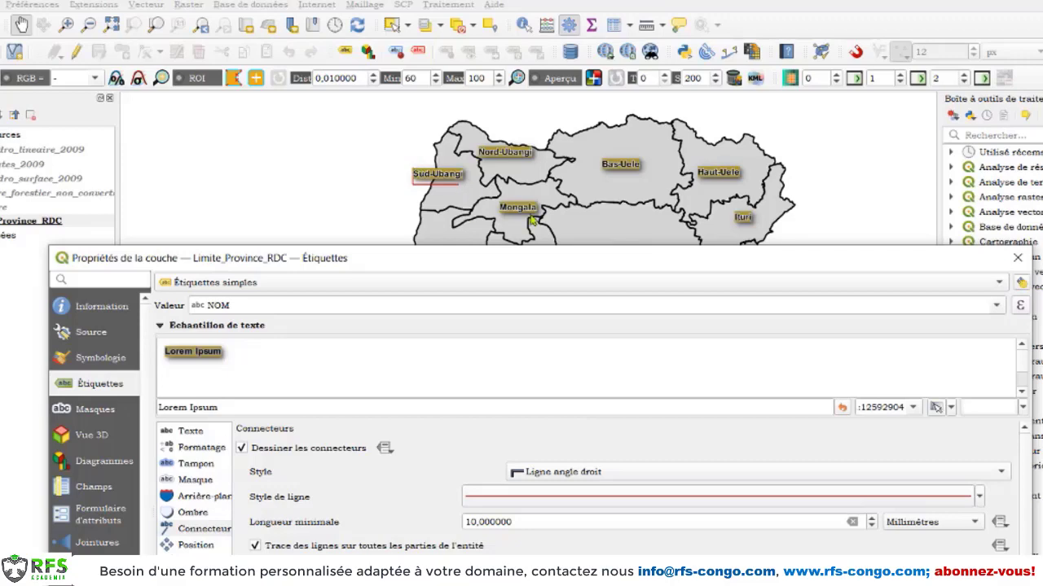
drag(560, 253, 496, 43)
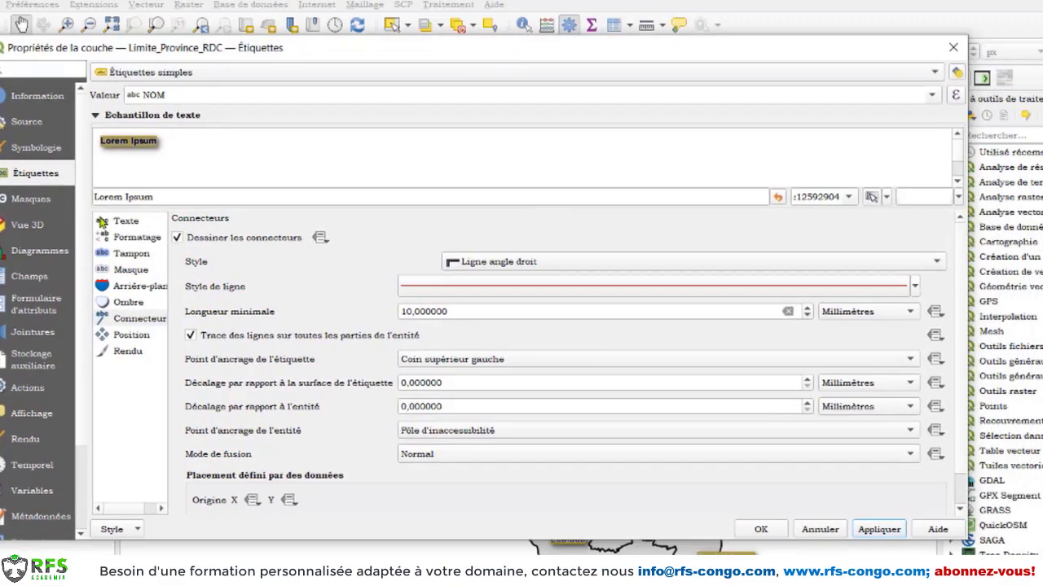
Disable the label connectors, open the label position settings and compare the current placement on the map
click(177, 238)
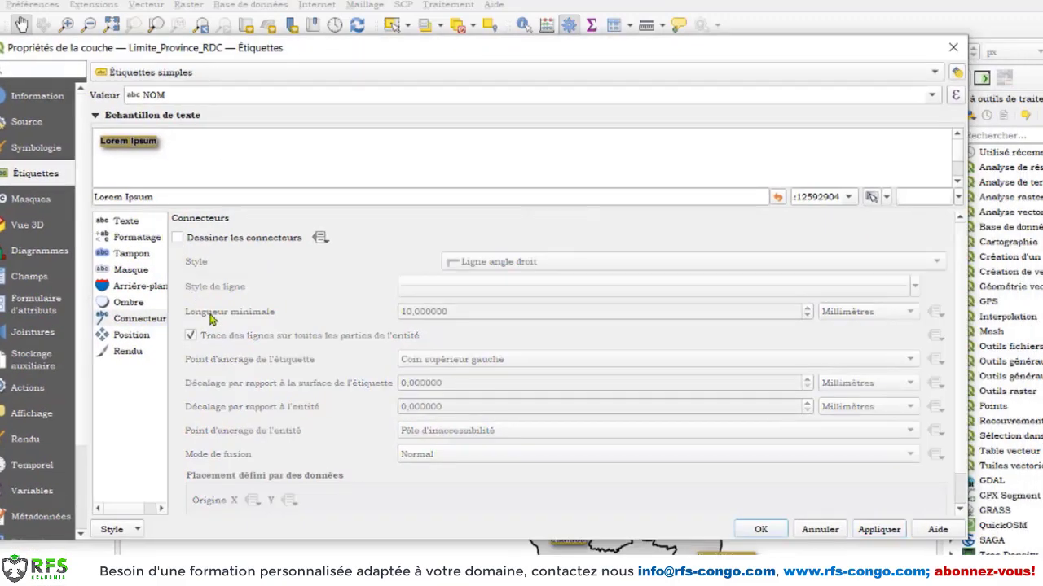
click(140, 340)
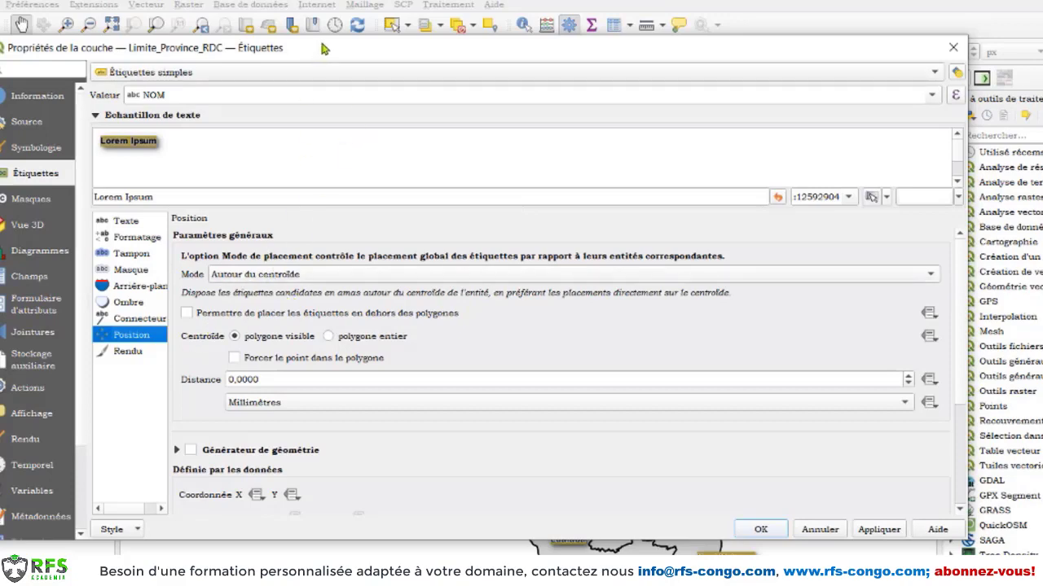
drag(322, 47, 218, 498)
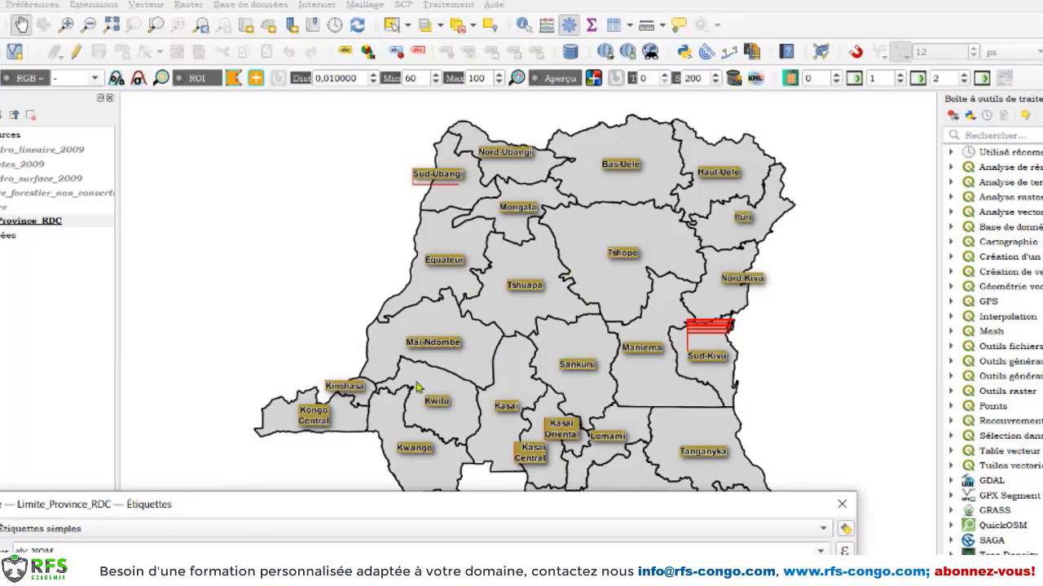
drag(449, 503, 483, 116)
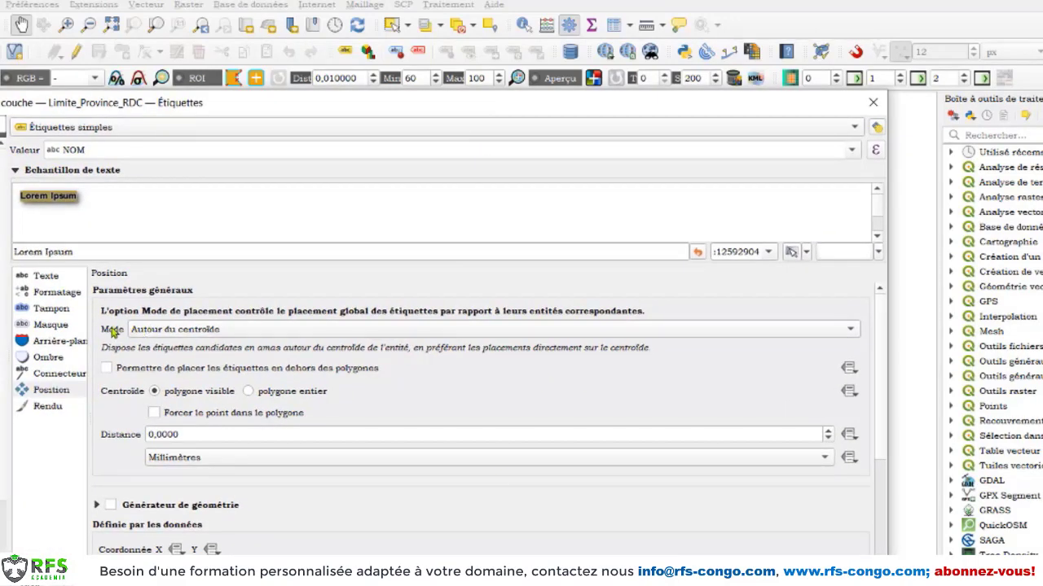
Try Libre (orienté) as the label placement mode
click(157, 330)
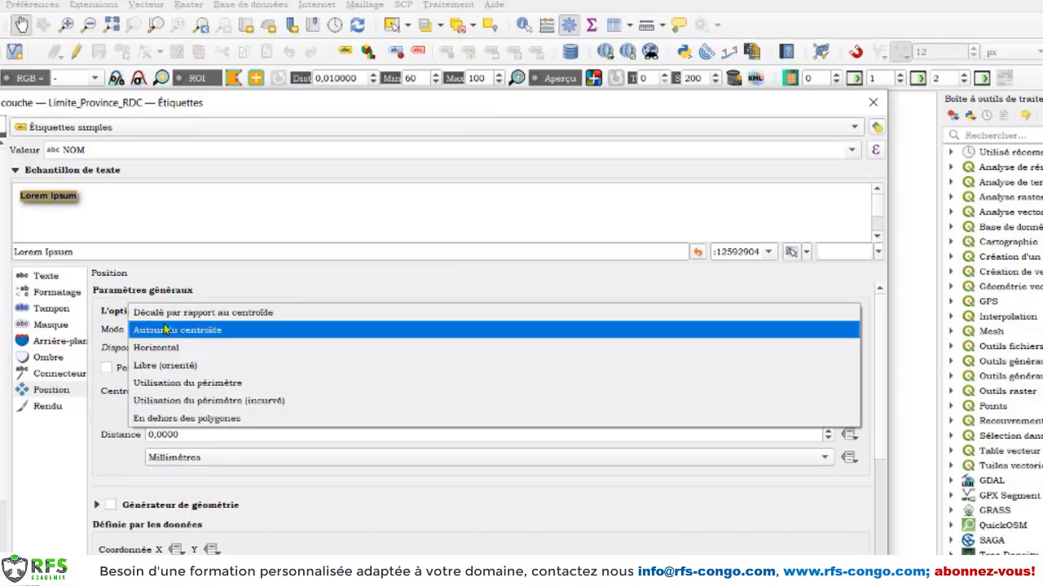
click(146, 368)
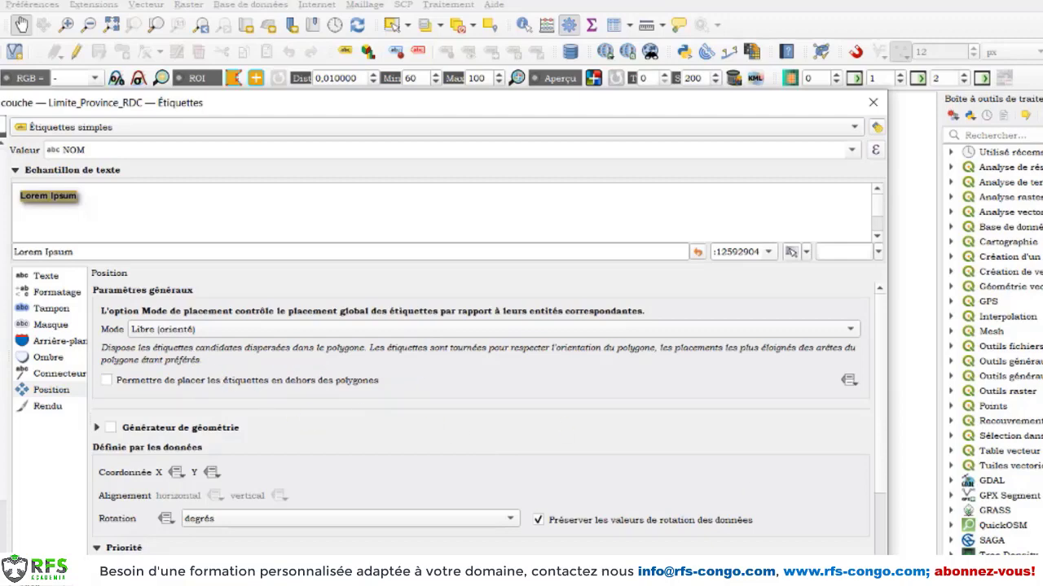
drag(592, 95, 662, 77)
Try the Utilisation du périmètre placement mode, apply it and inspect the labels on the map
click(268, 301)
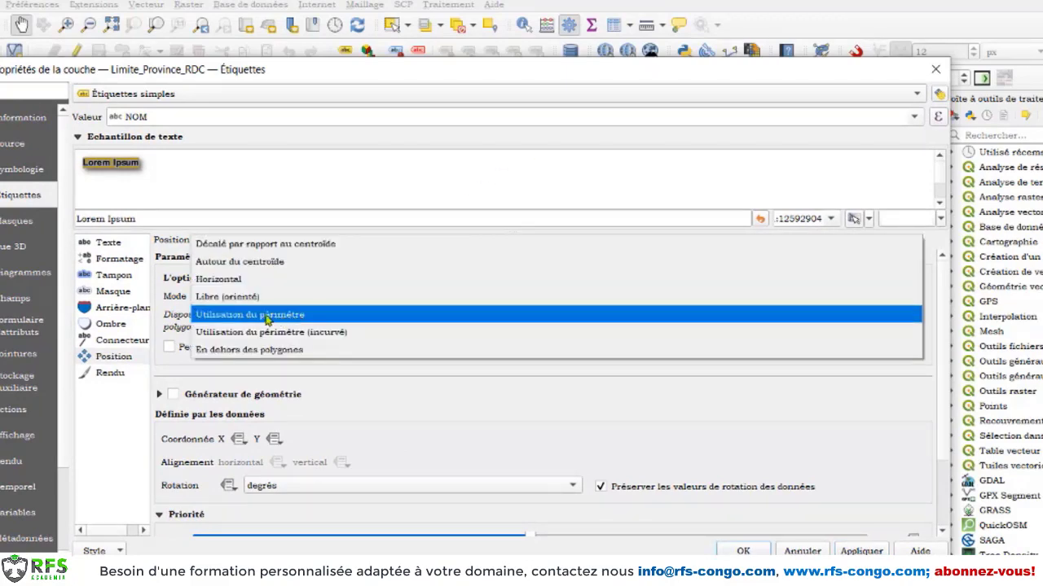
click(267, 318)
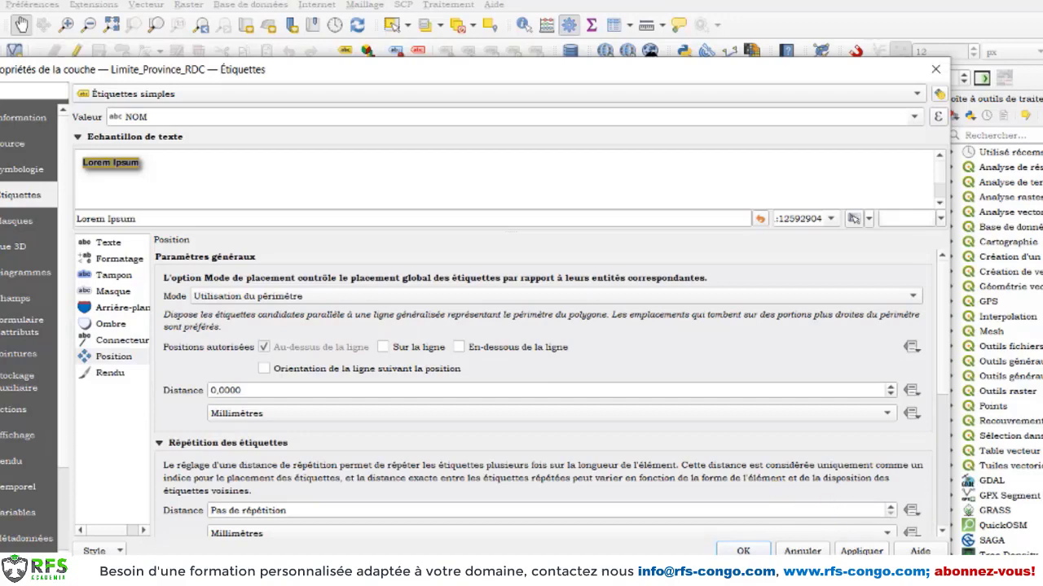
click(863, 550)
drag(664, 79, 0, 137)
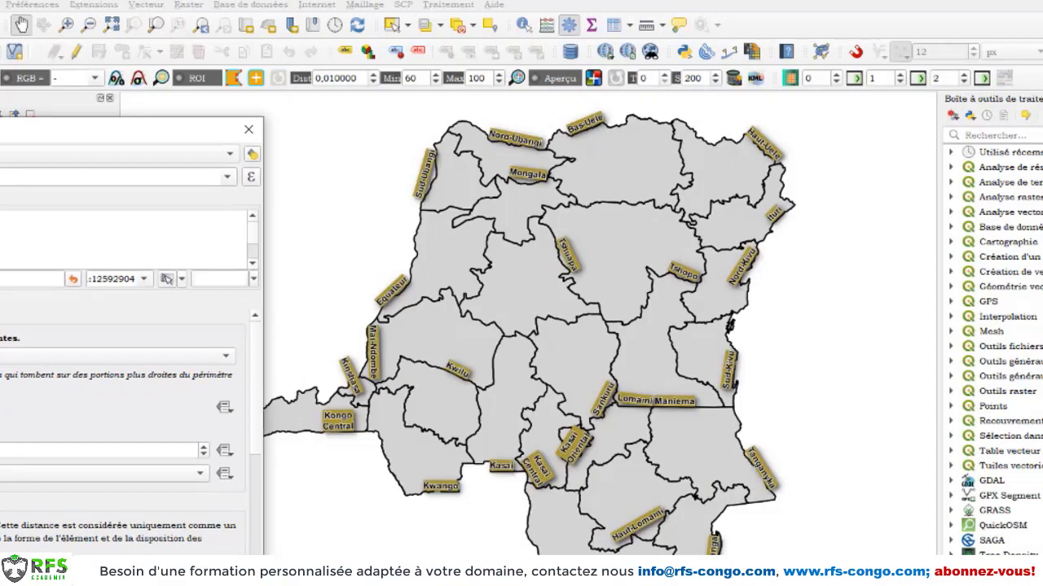
drag(4, 130, 633, 94)
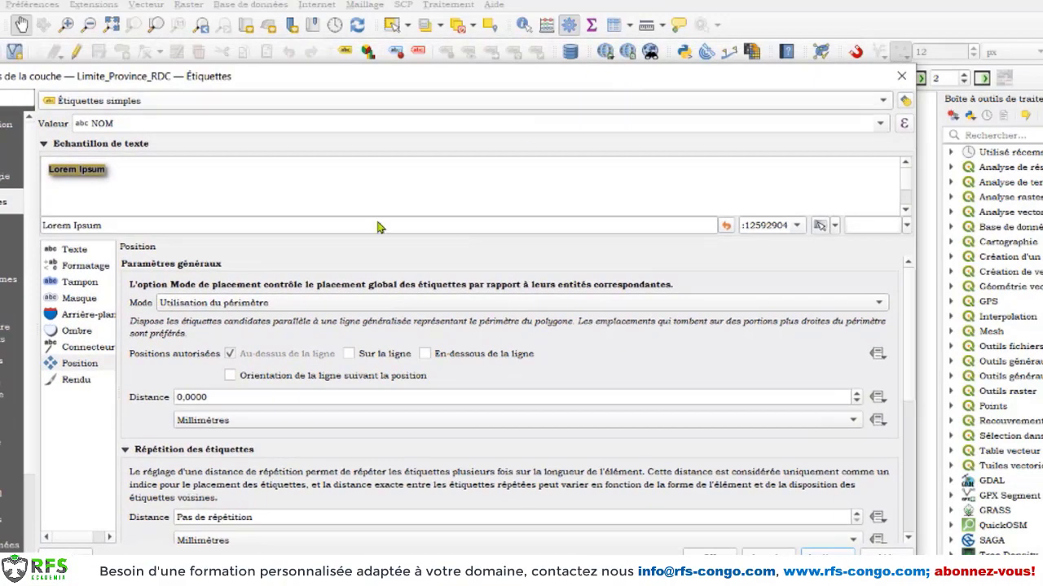
Try allowing only Sur la ligne positions for the perimeter placement, apply it and inspect the labels on the map
click(243, 303)
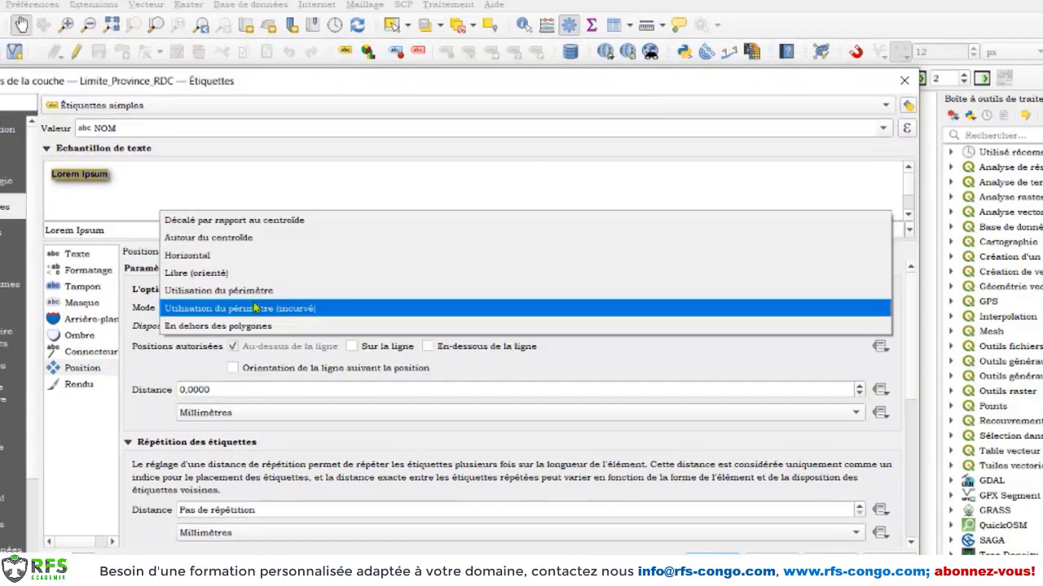
click(259, 290)
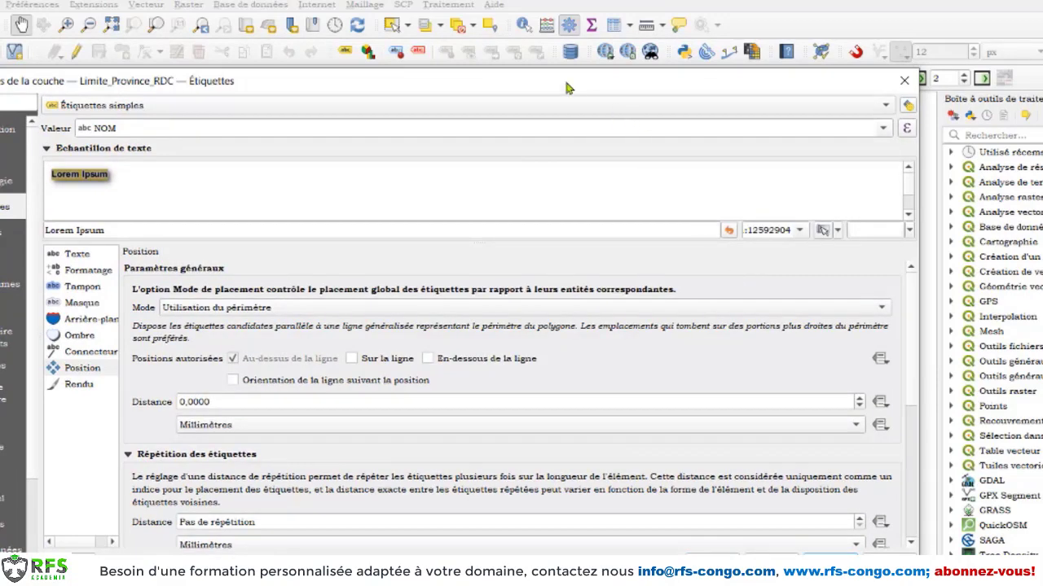
drag(566, 83, 619, 81)
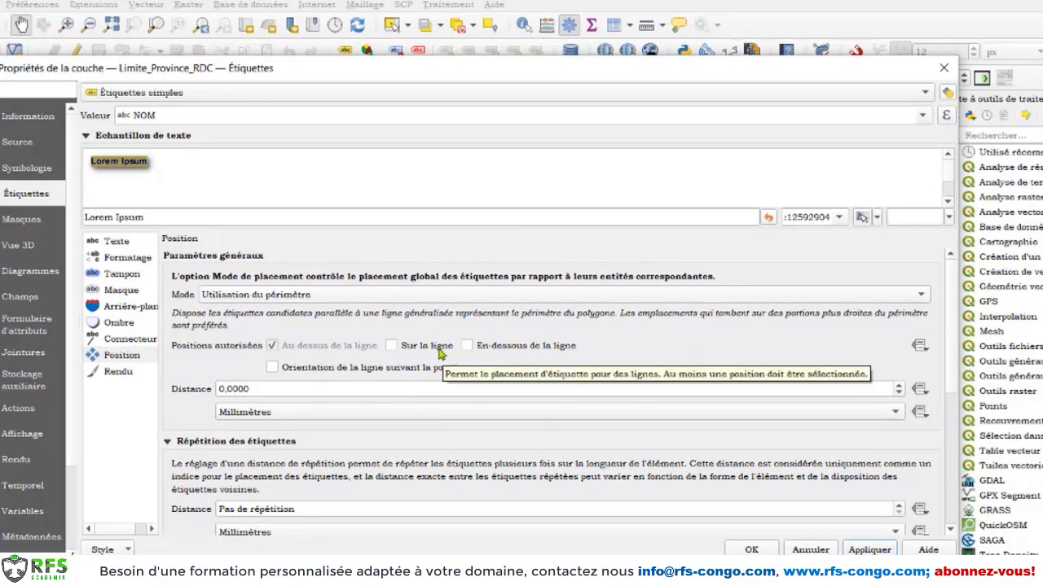
click(428, 347)
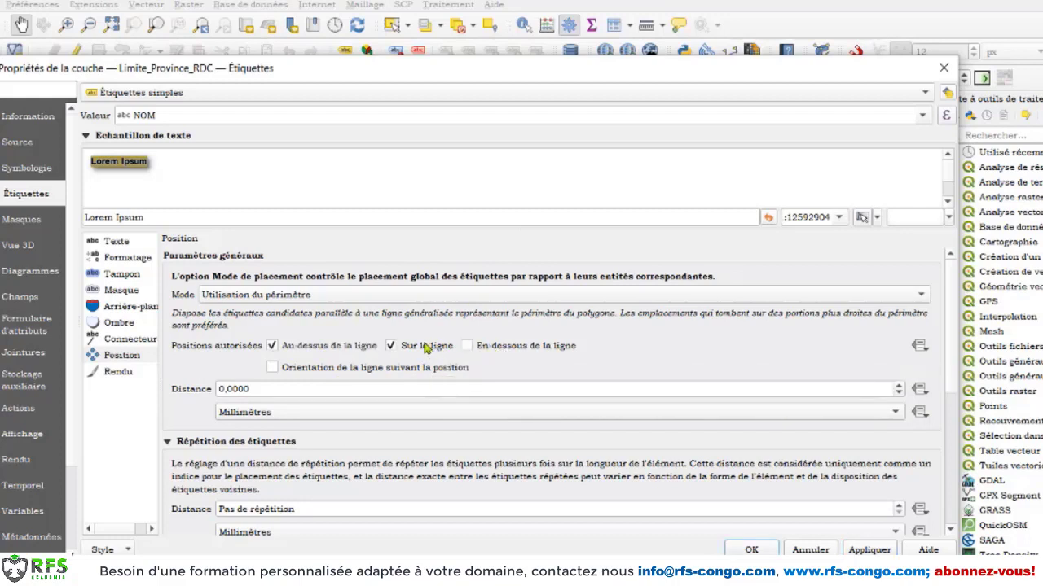
click(283, 348)
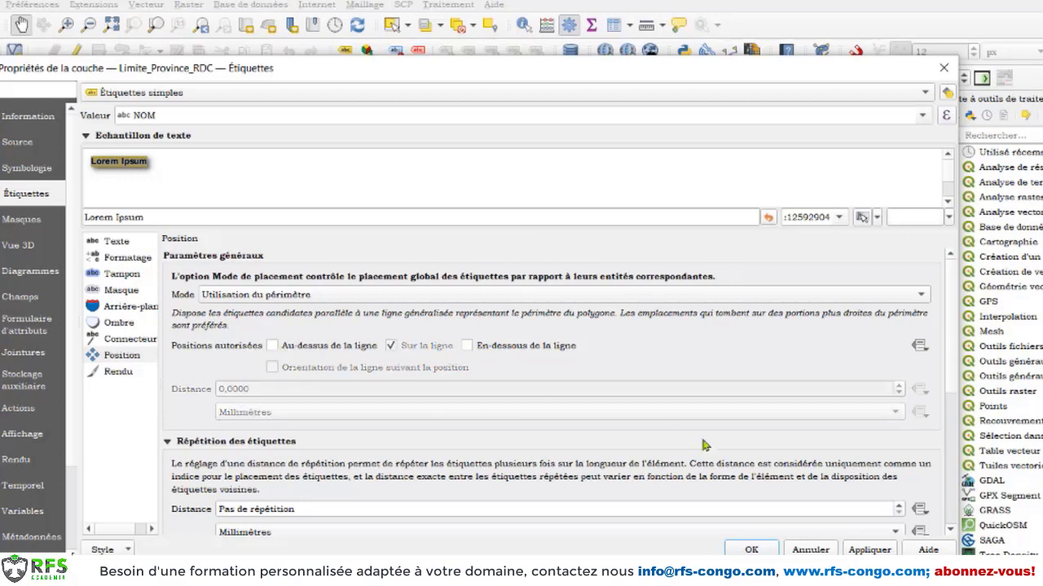
click(868, 551)
drag(694, 70, 0, 131)
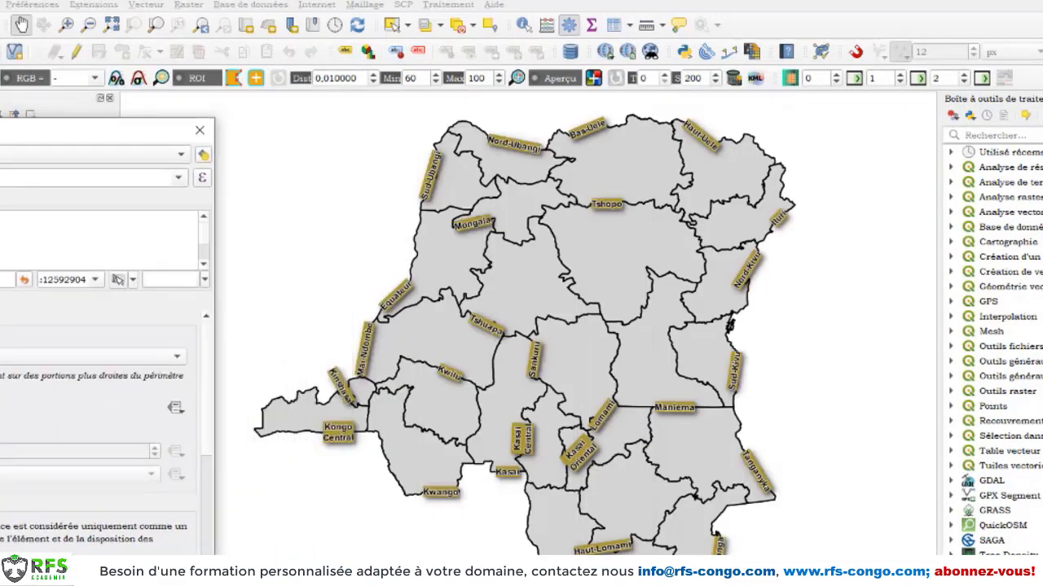
drag(0, 131, 581, 92)
Set the label placement mode back to Autour du centroïde
click(192, 306)
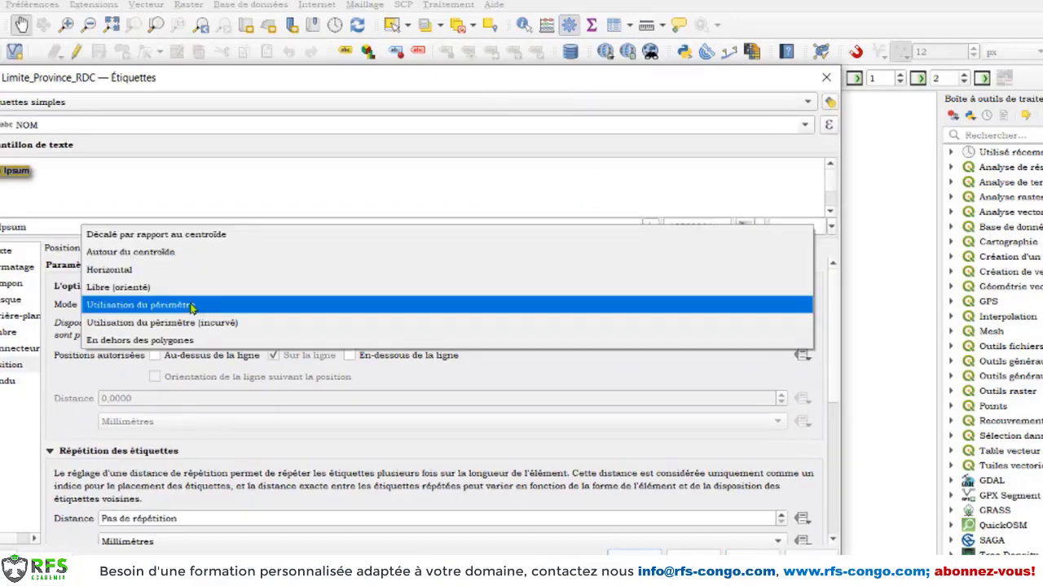
click(168, 254)
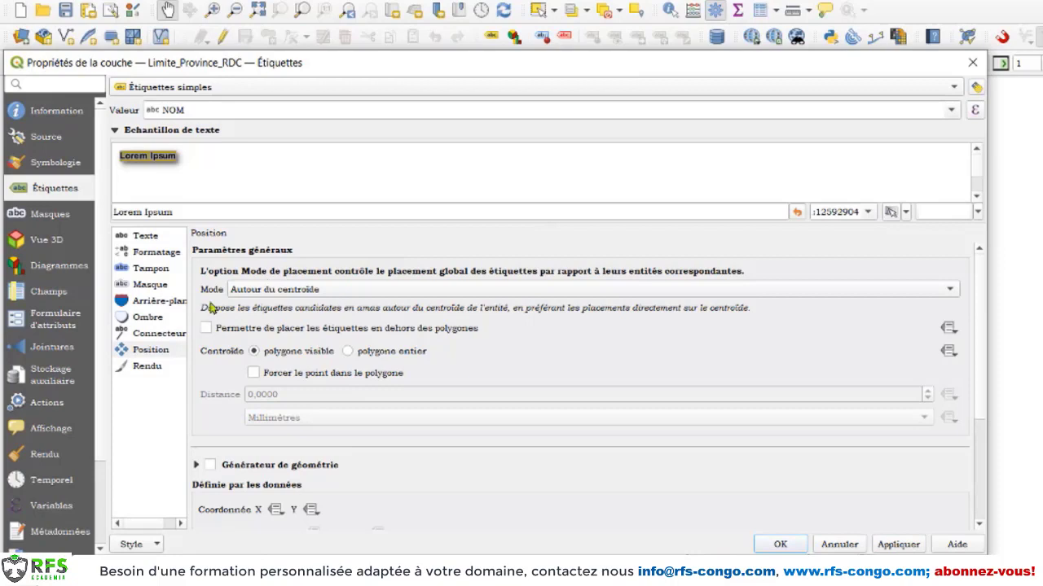
Examine the label rendering options, including scale and pixel-size visibility, Z index, upside-down labels and entity options
click(145, 368)
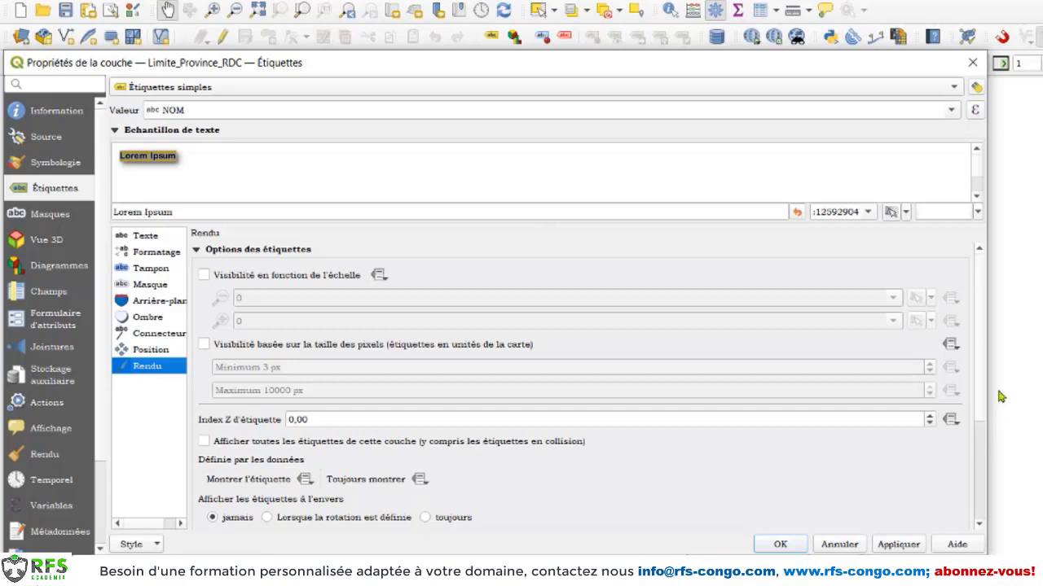
scroll(983, 478, down, 3)
scroll(983, 480, down, 1)
scroll(961, 366, up, 4)
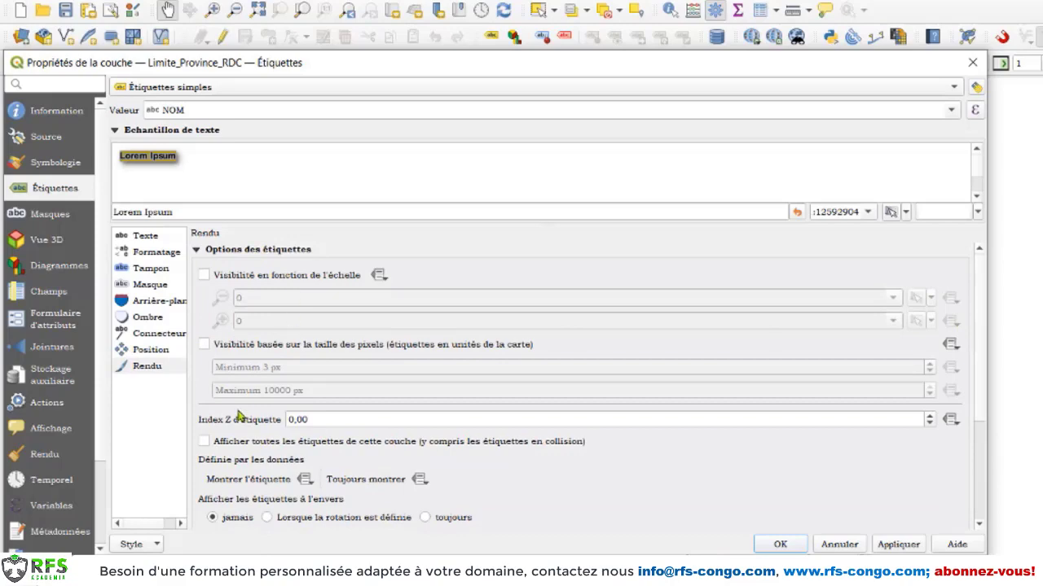
scroll(205, 333, down, 1)
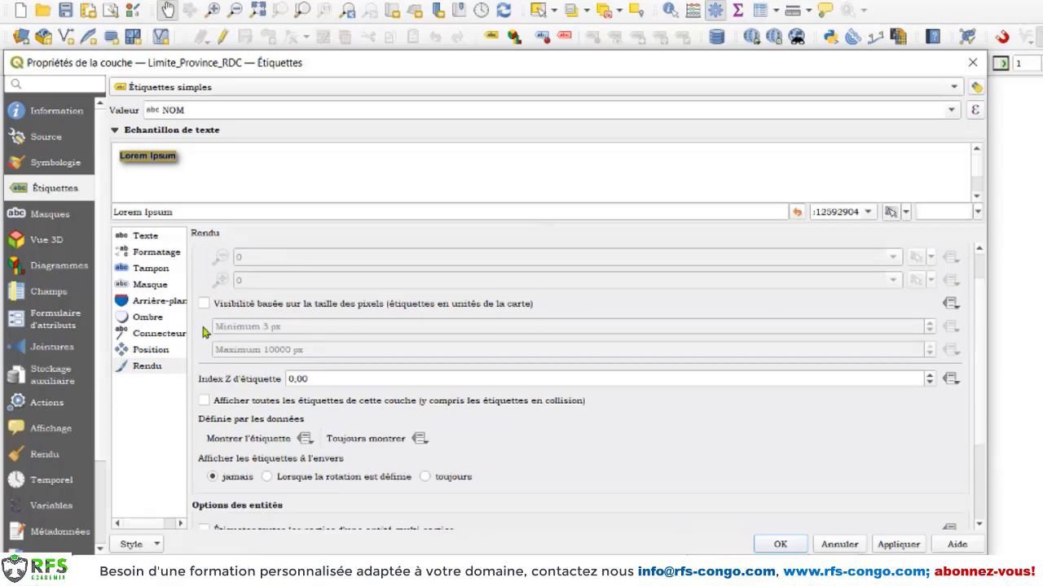
scroll(205, 333, down, 3)
scroll(222, 325, up, 4)
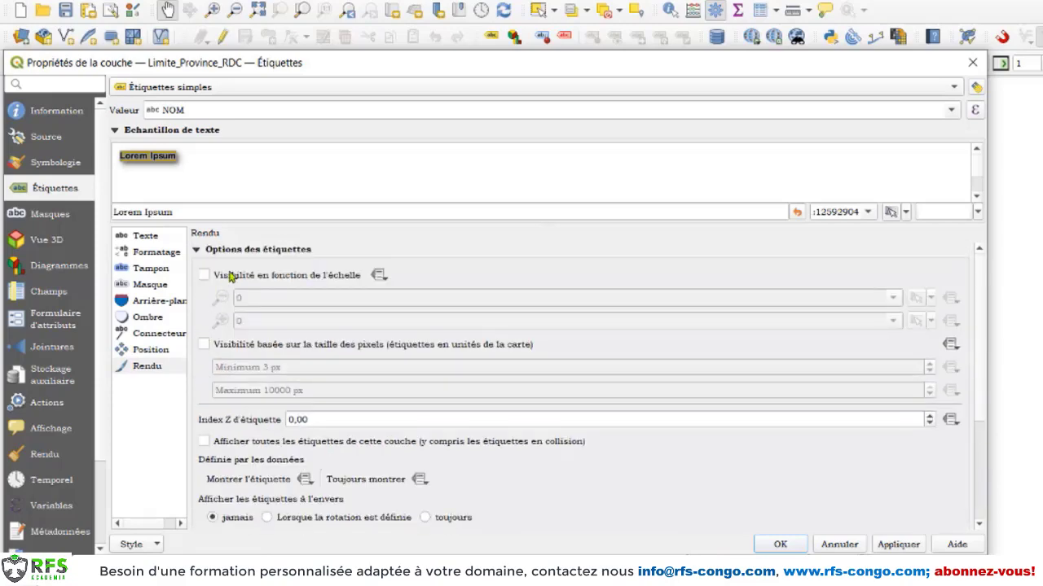
Try scale-dependent label visibility by applying it and checking the map, and turn it off again
click(204, 276)
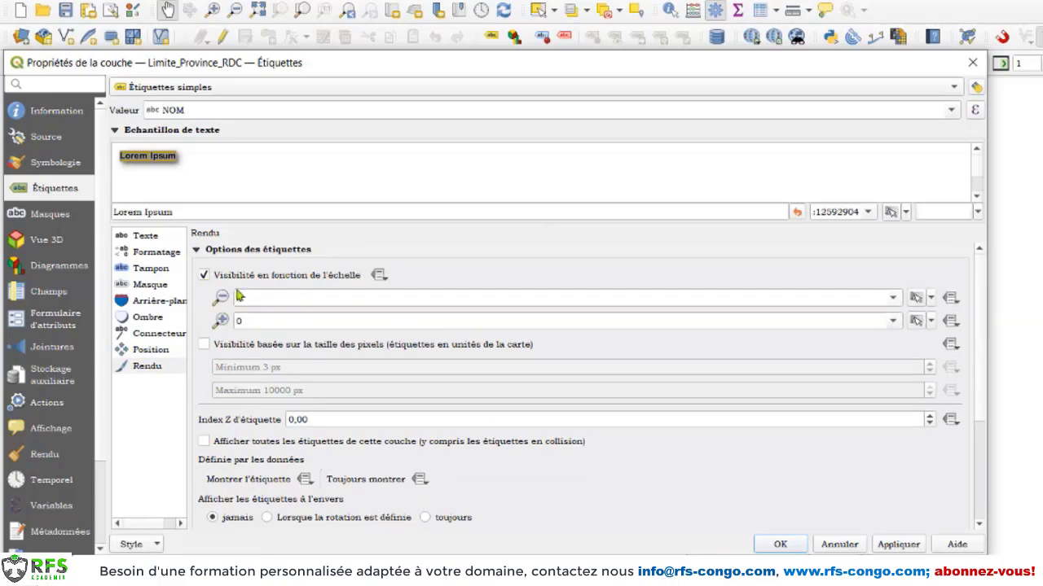
click(894, 547)
drag(641, 61, 563, 575)
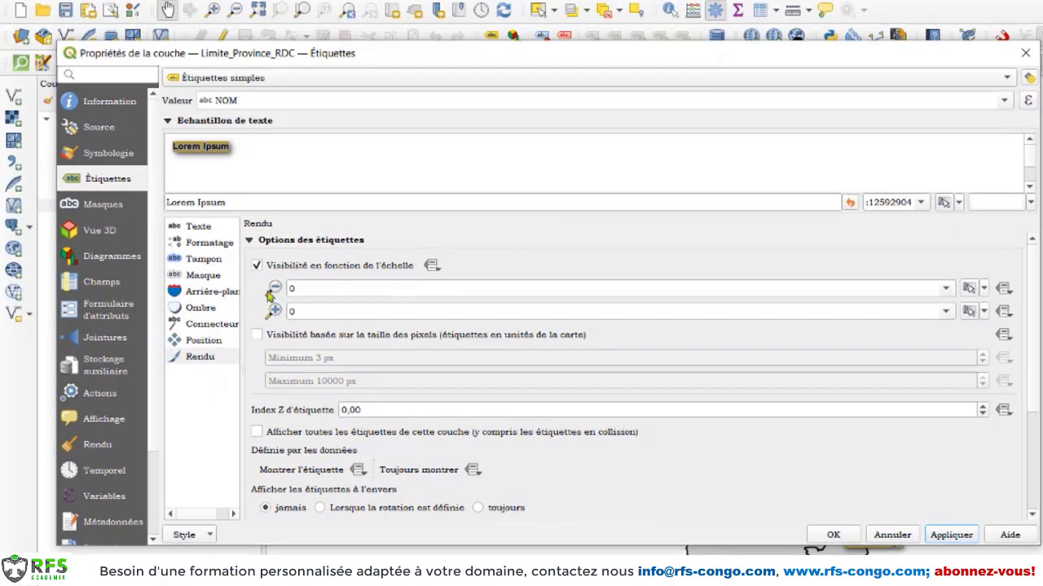
click(257, 265)
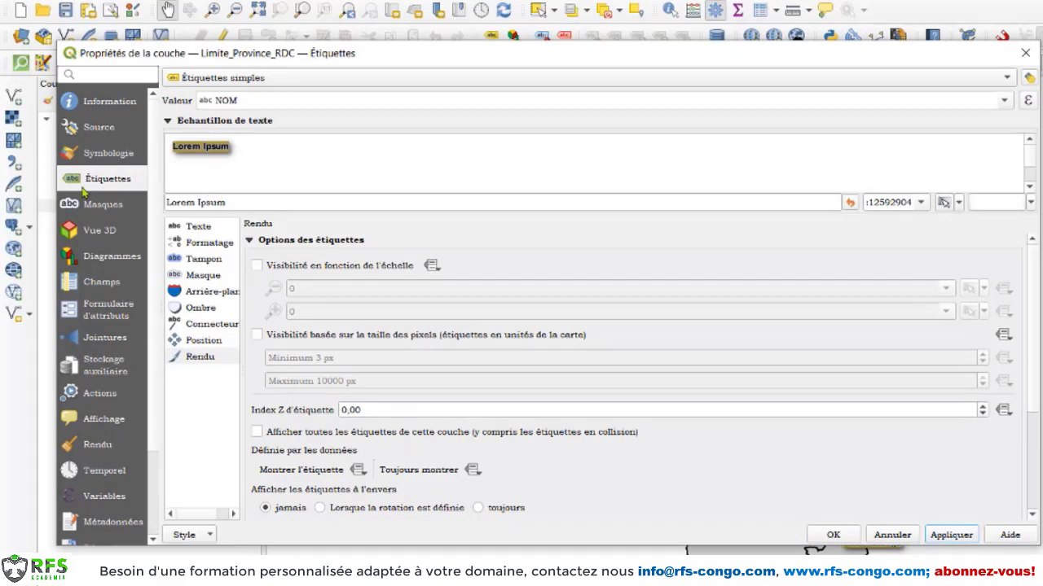
Compare the symbology and label settings of Limite_Province_RDC, and accept the layer properties
click(105, 160)
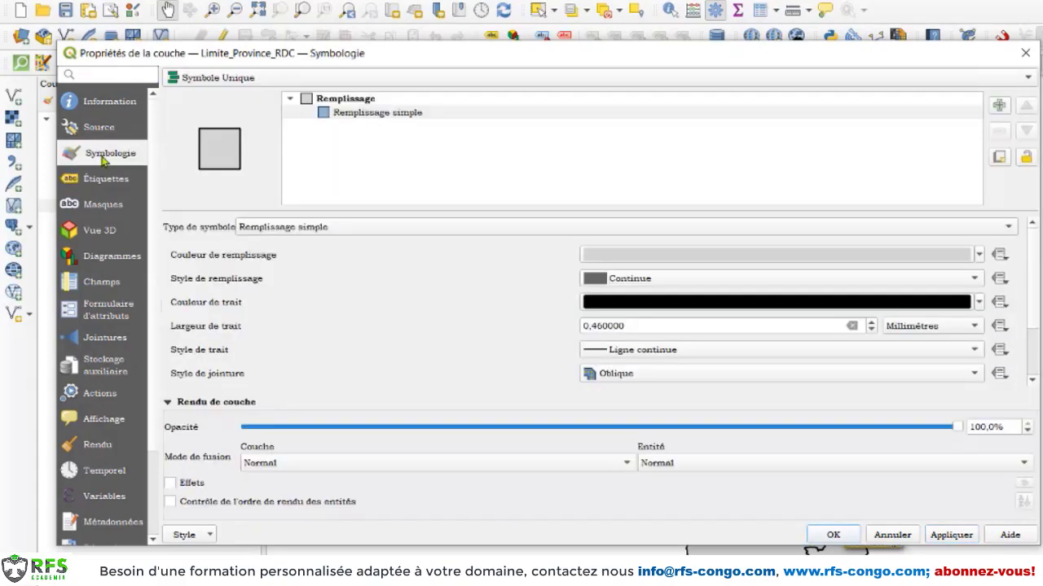
click(100, 187)
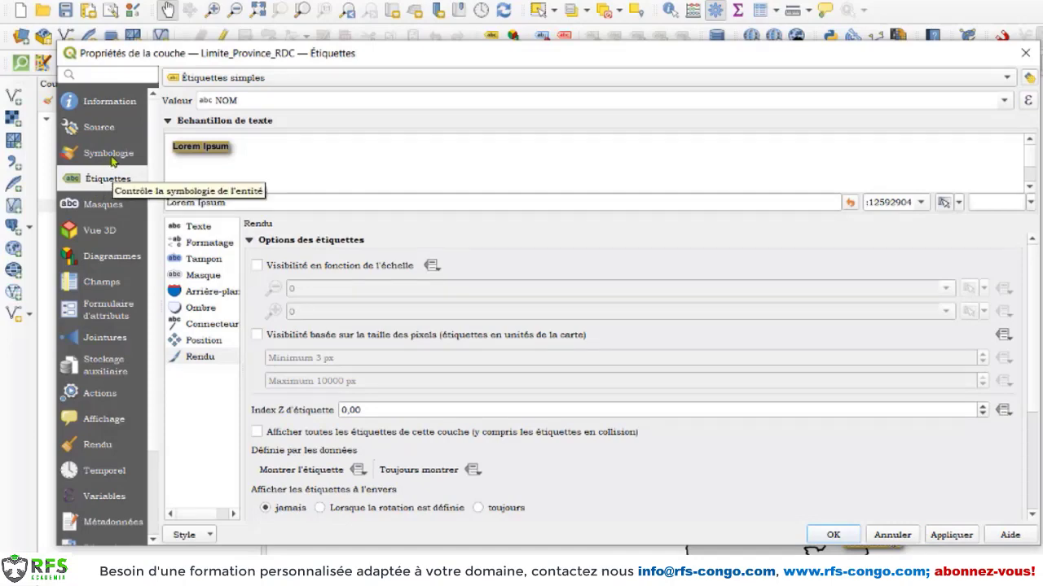
click(109, 161)
click(92, 181)
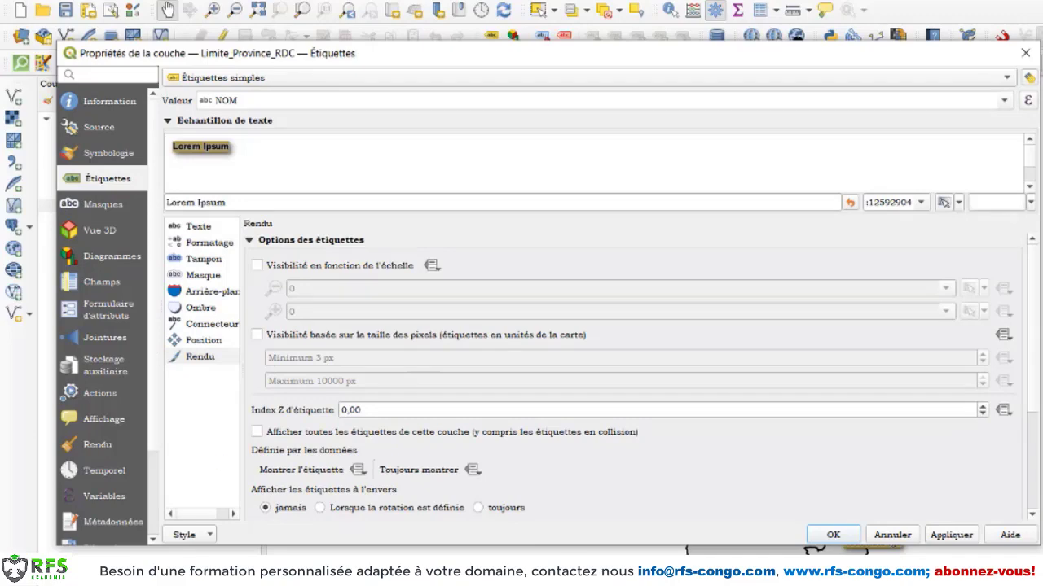
click(835, 535)
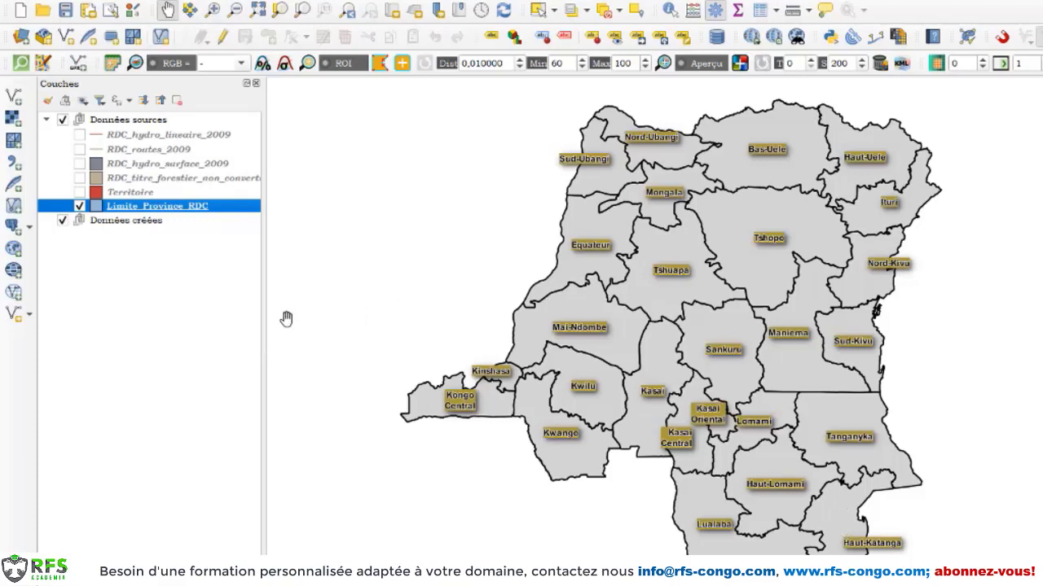
Make the Territoire layer visible on the map and select it in the layer list
click(79, 193)
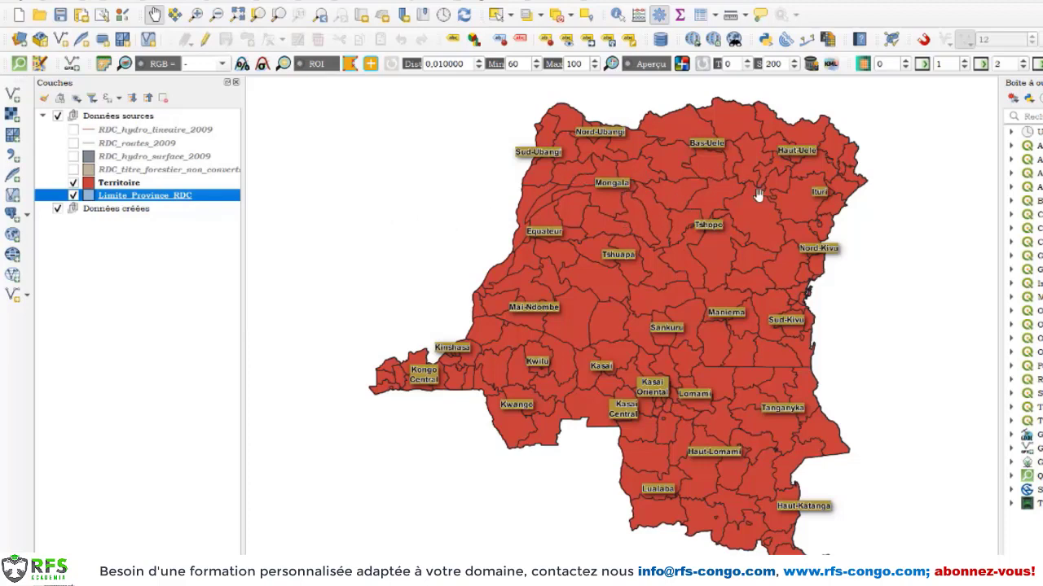
click(117, 186)
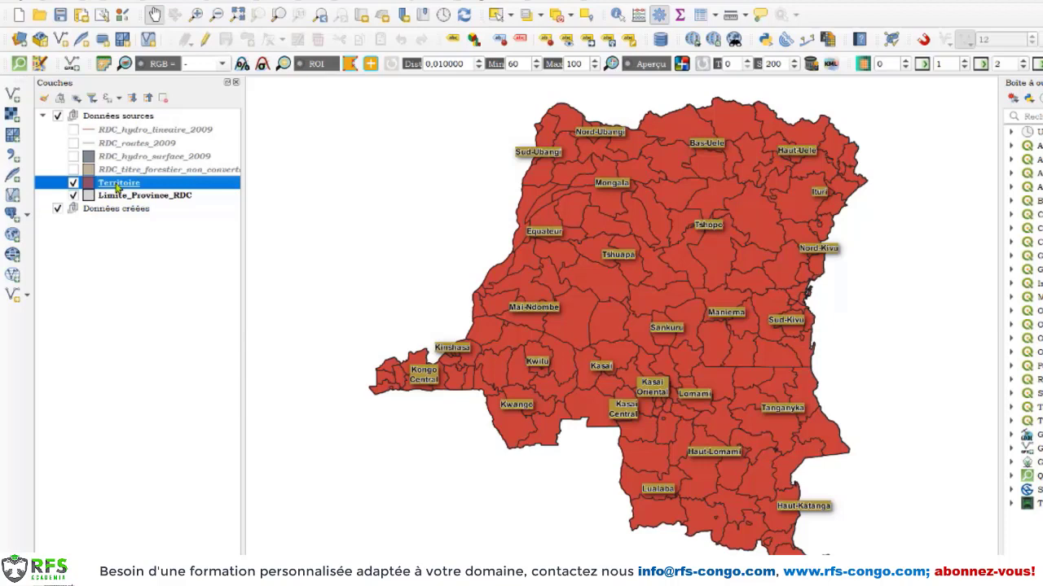
right_click(116, 185)
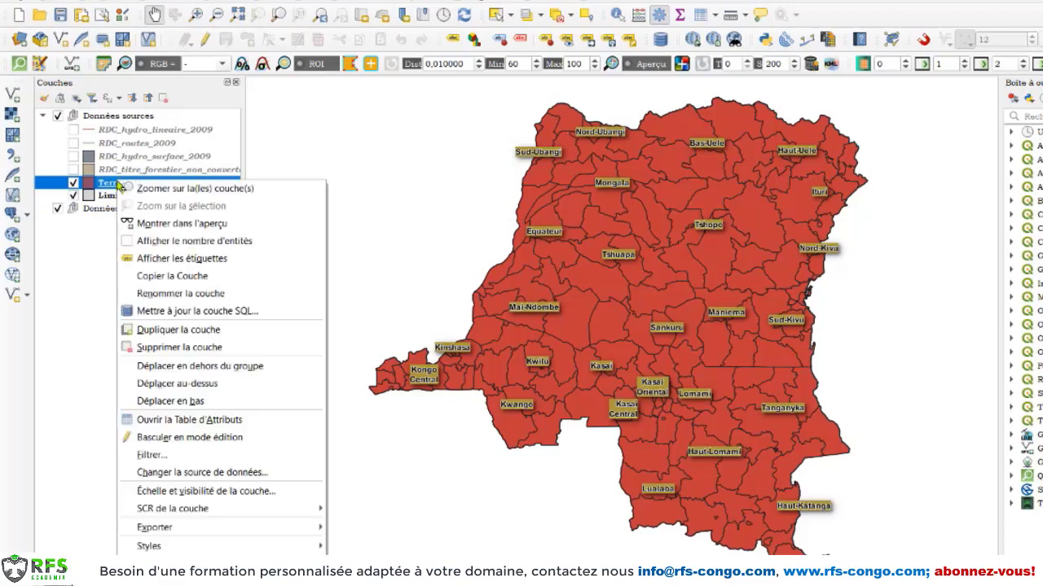
key(Escape)
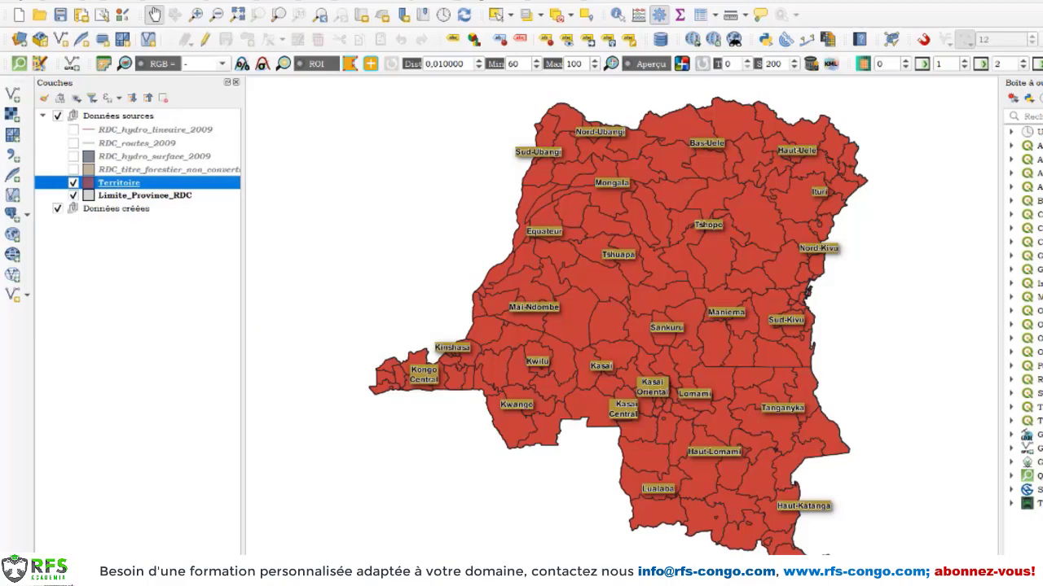
Set the fill style of Territoire's simple fill symbol to Pas de remplissage
double_click(116, 182)
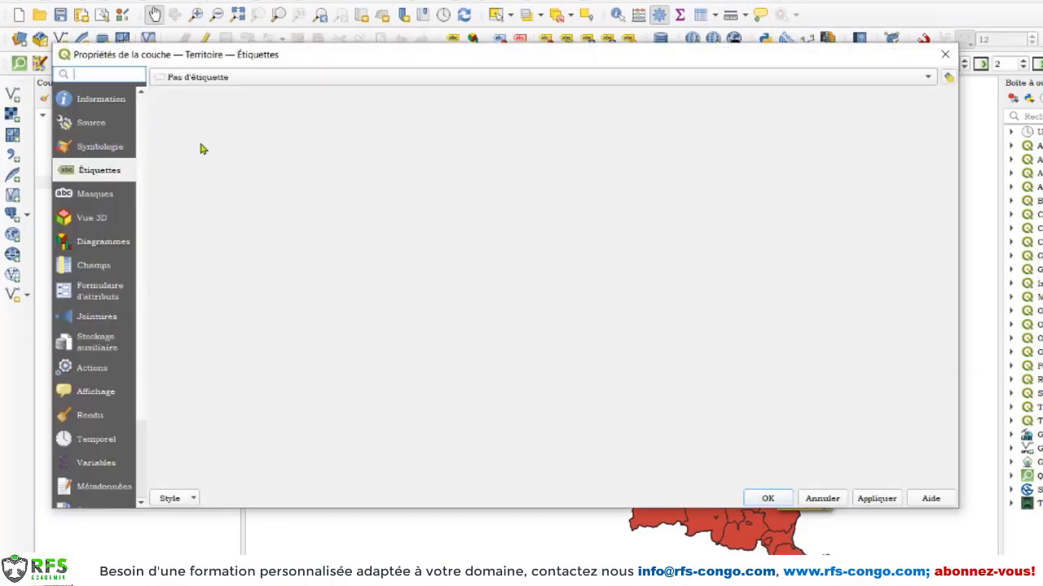
click(102, 149)
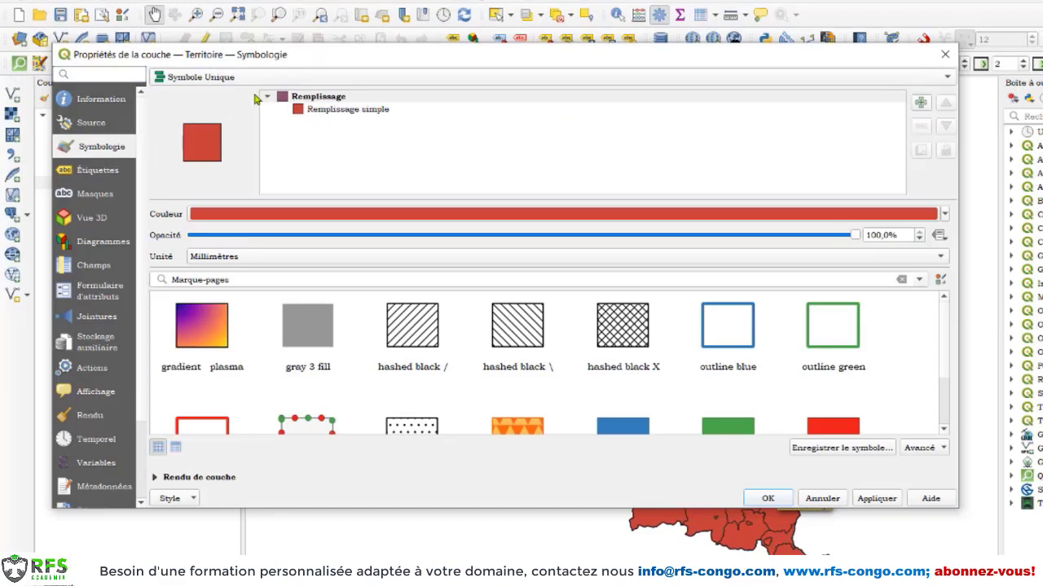
click(341, 110)
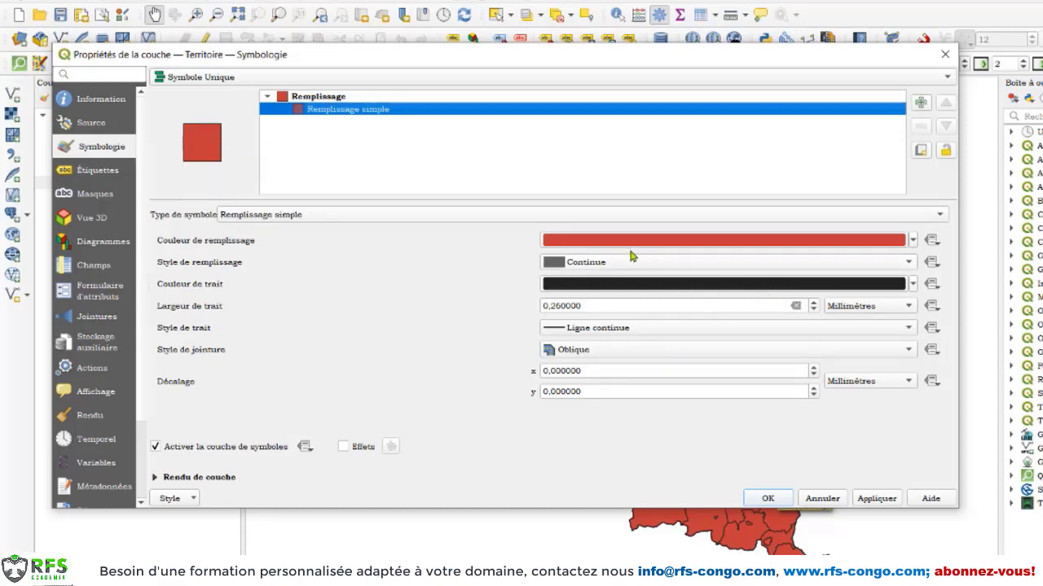
click(733, 267)
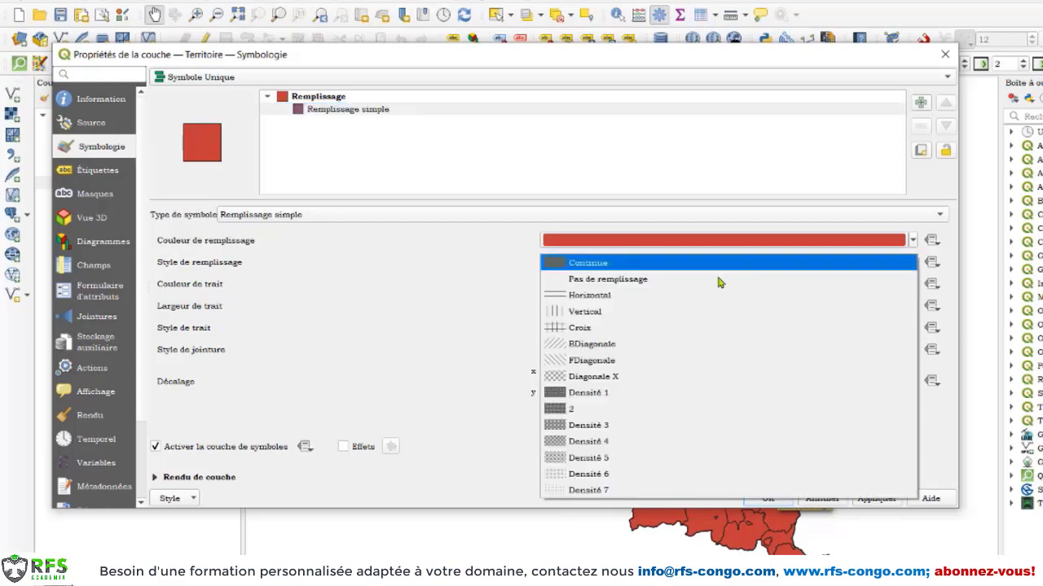
click(609, 283)
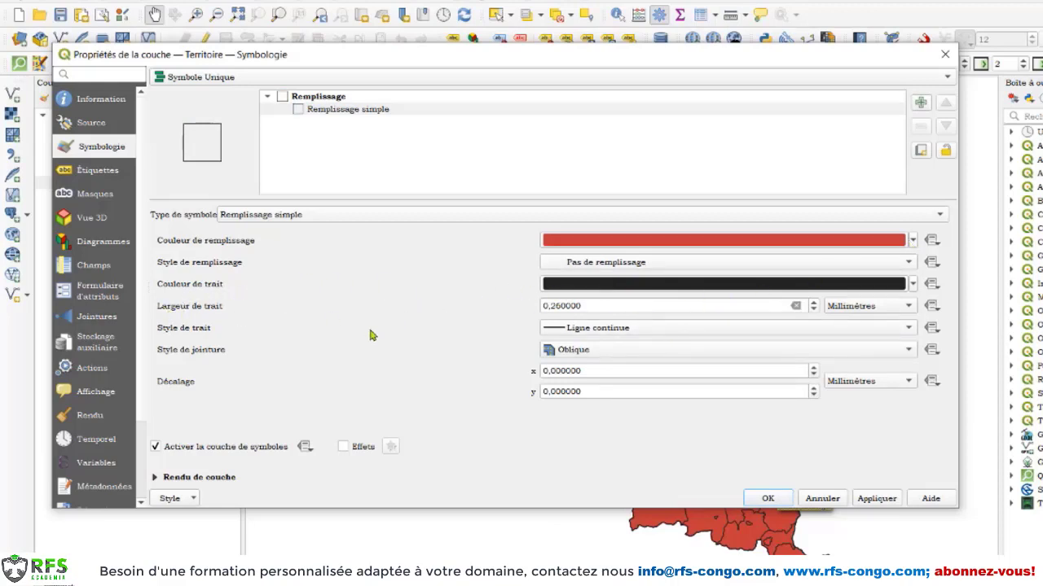
Set the Territoire outline's stroke style to Ligne en tiret and apply it
click(584, 328)
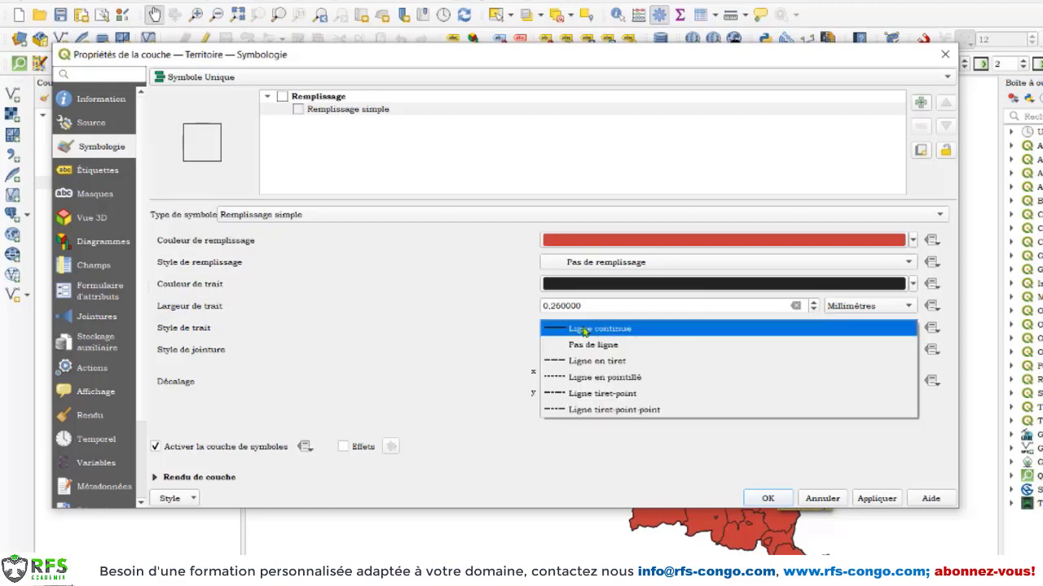
click(598, 361)
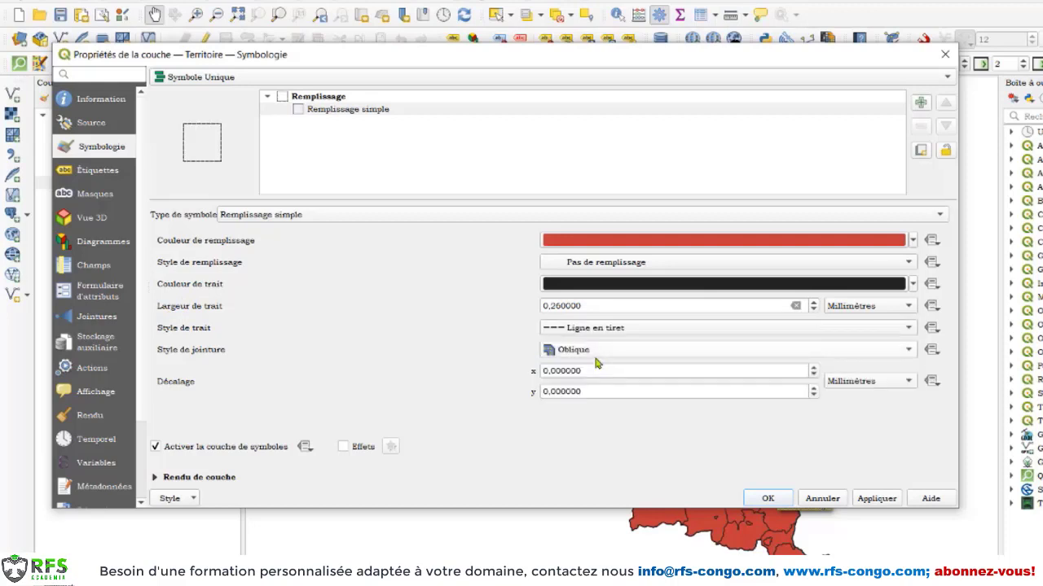
click(877, 499)
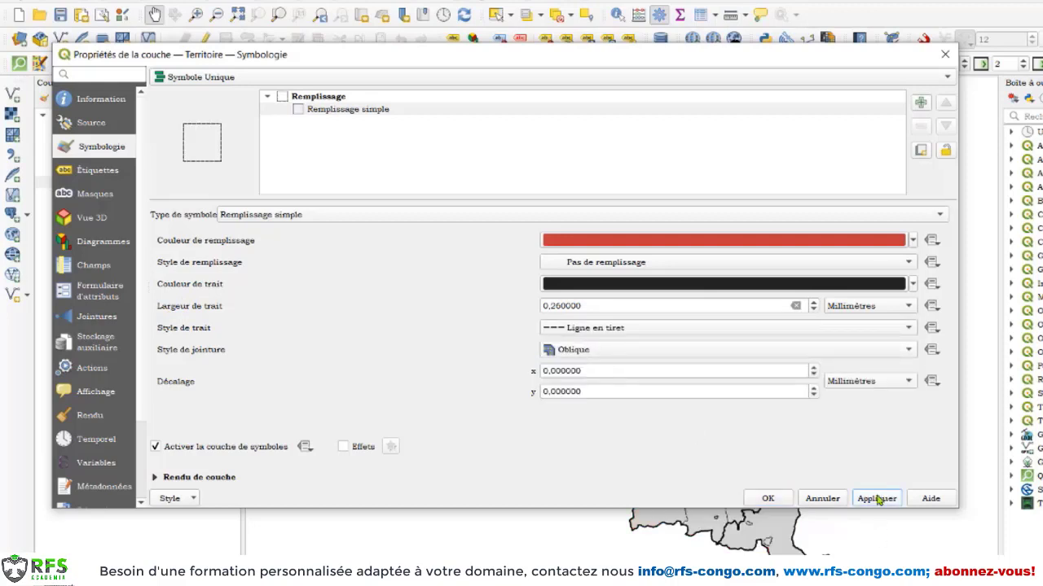
Change the Territoire outline's stroke colour to bright red and apply it
drag(764, 51, 783, 91)
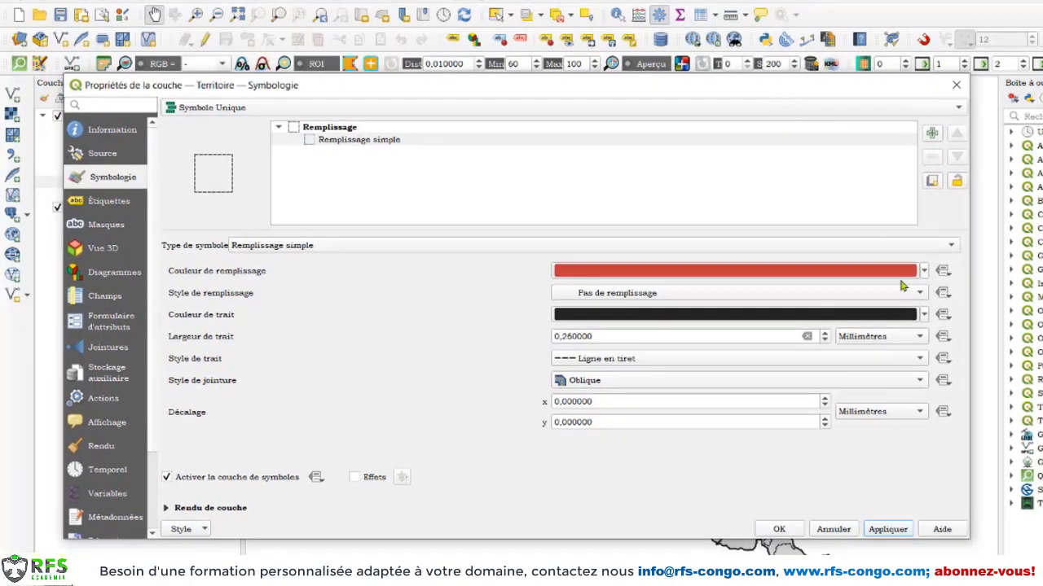
click(923, 315)
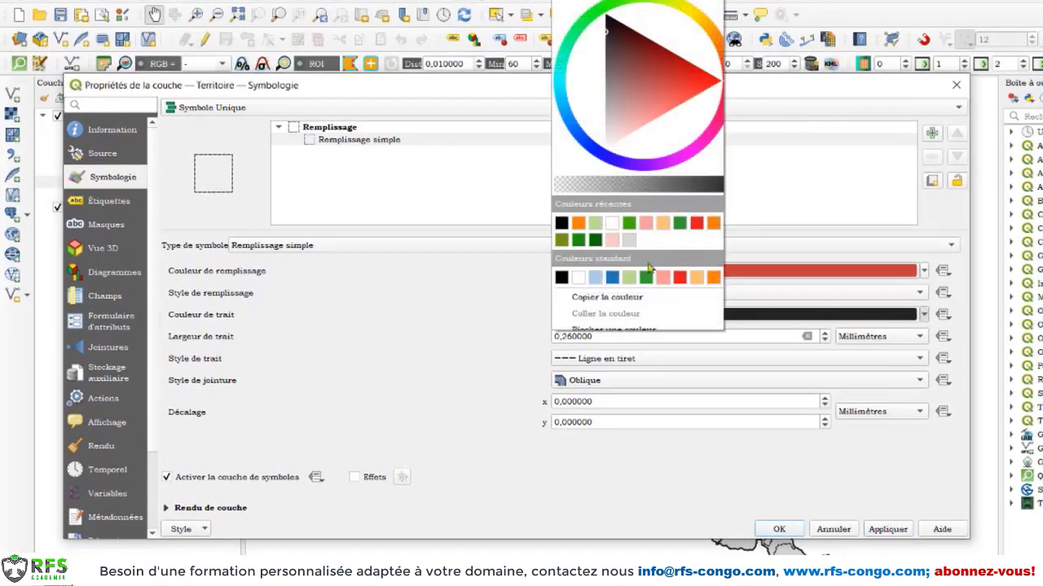
click(707, 72)
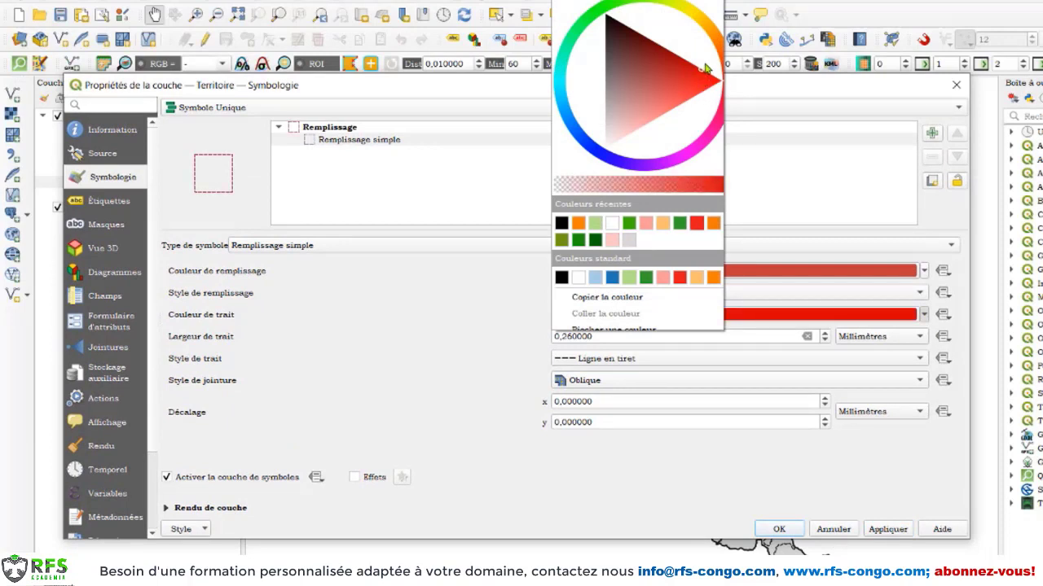
click(508, 315)
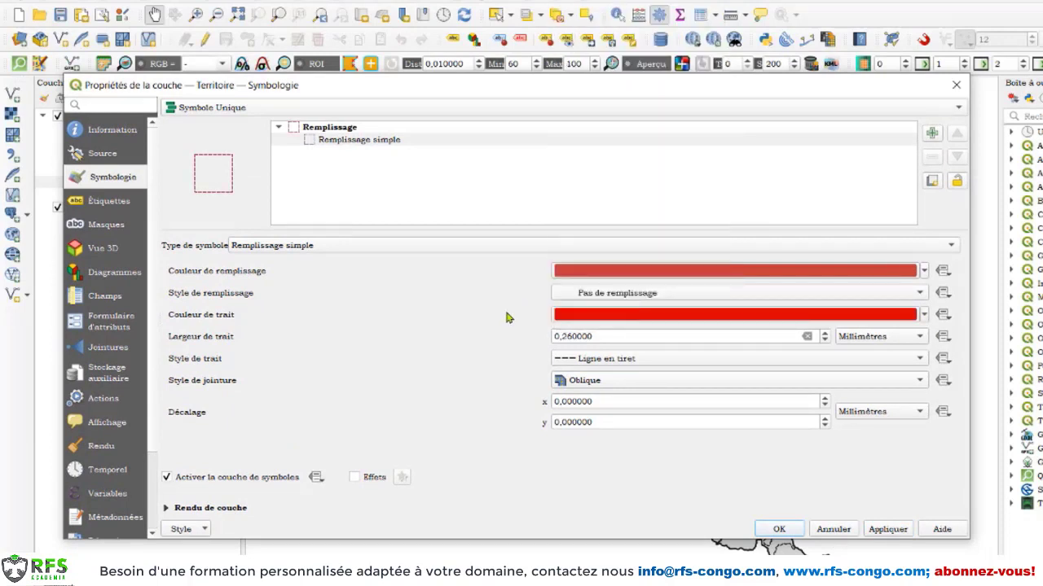
click(894, 528)
Set the Territoire outline's stroke width to 0,15 mm
drag(712, 92, 668, 44)
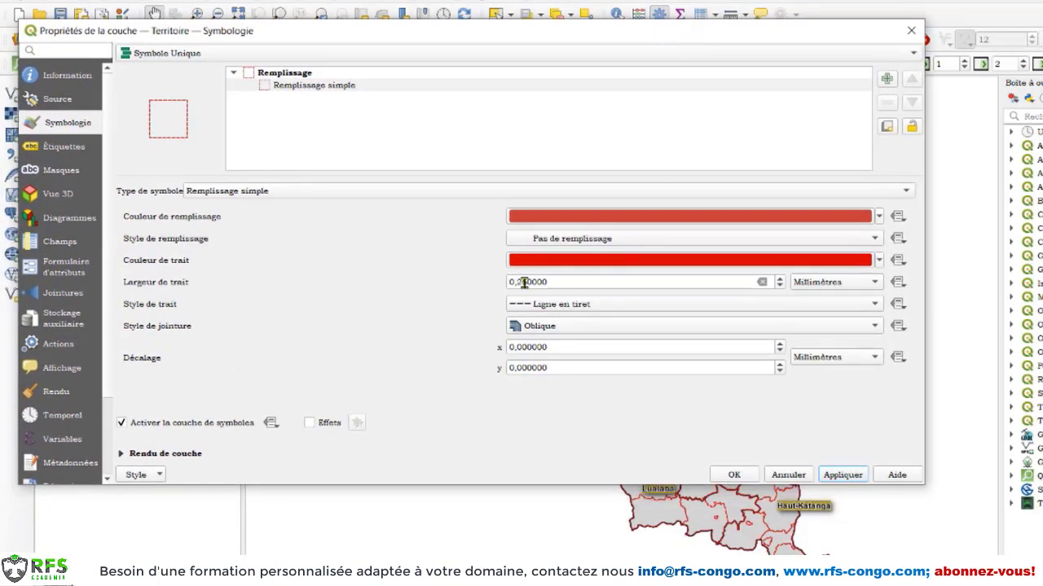
drag(527, 283, 518, 282)
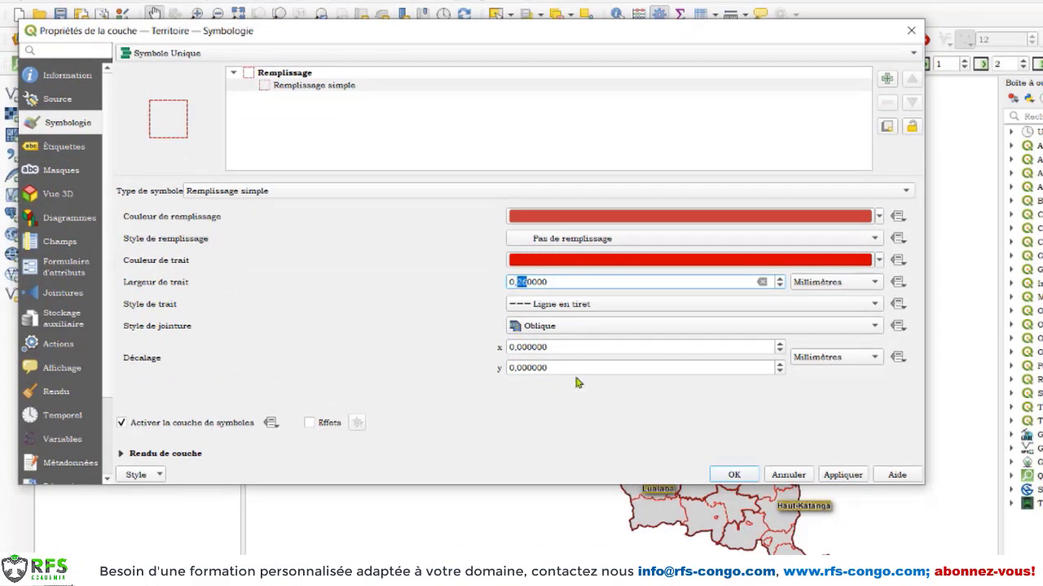
text(15)
Enable Étiquettes simples for the Territoire layer, labelling with the NOM field
click(52, 149)
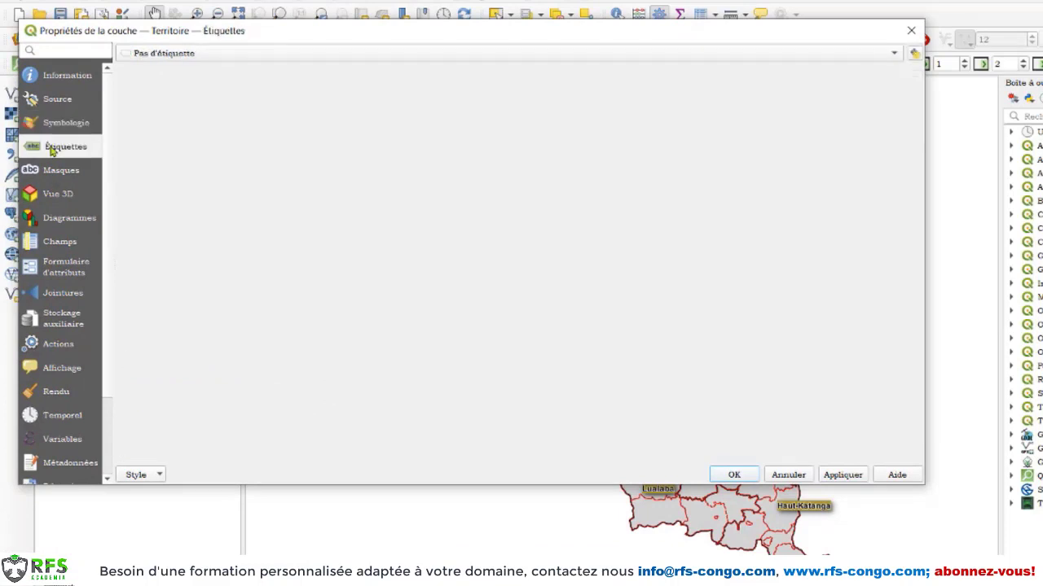
click(173, 54)
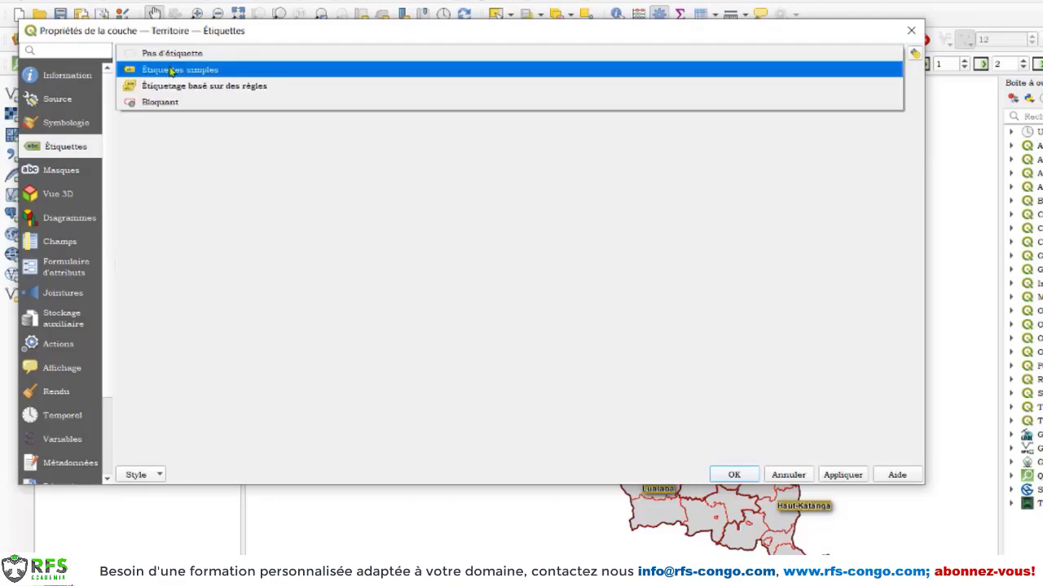
click(171, 70)
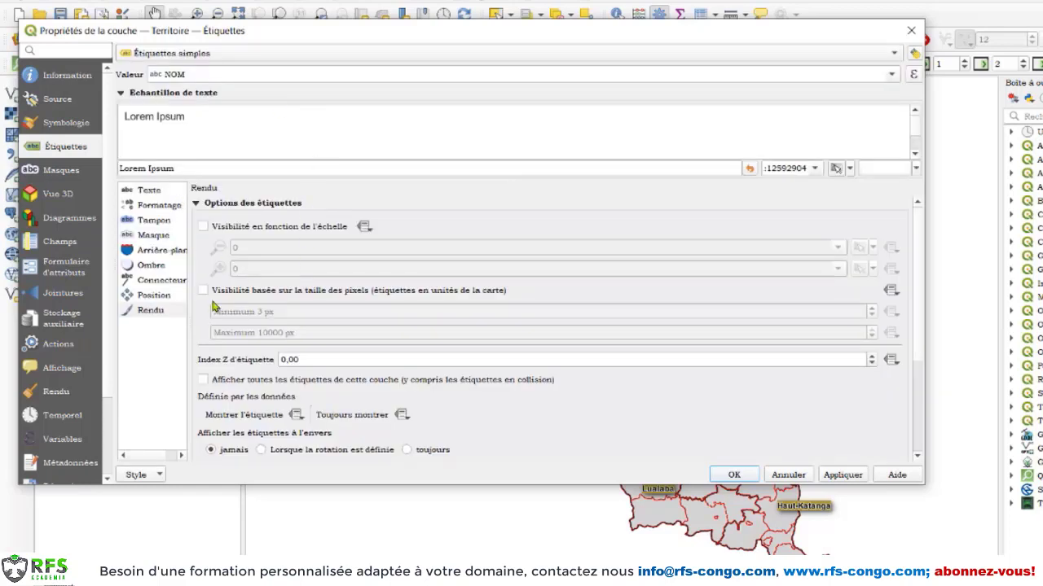
Set the Territoire label text size to 6 points
click(153, 195)
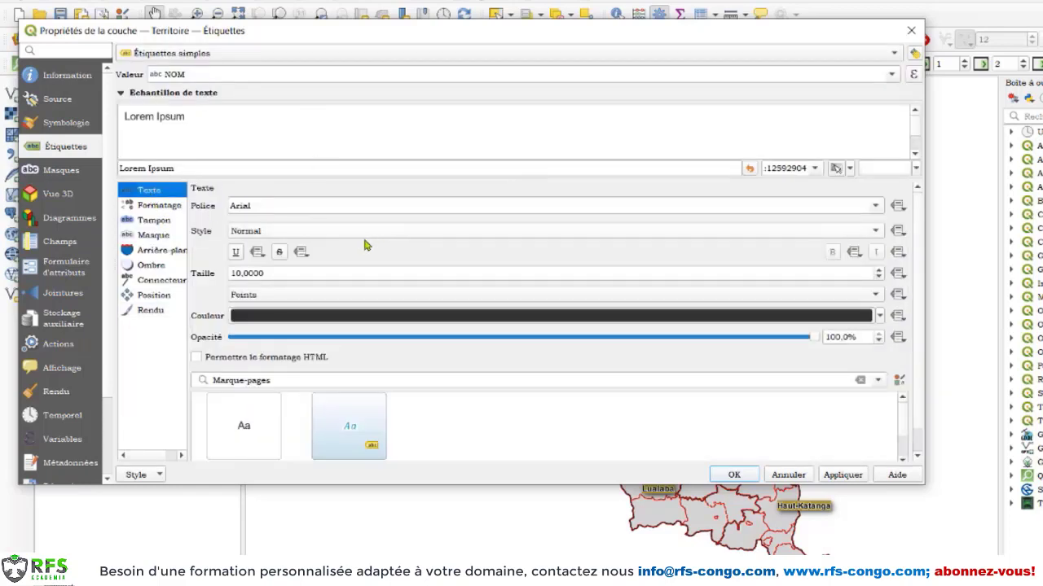
click(325, 272)
scroll(325, 273, down, 1)
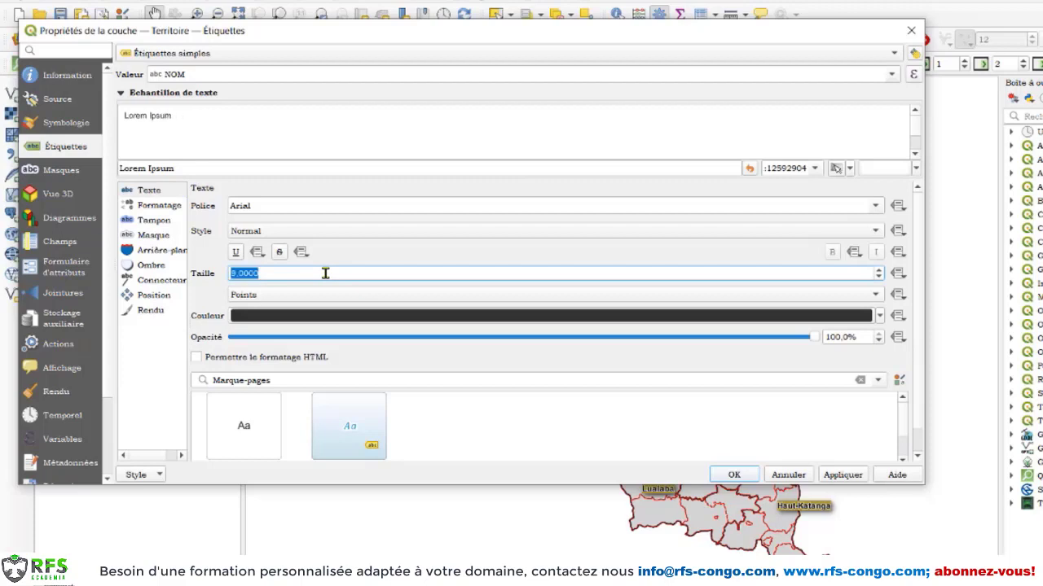
scroll(325, 273, down, 3)
Colour the Territoire label text dark red, apply it and accept the layer properties
click(880, 316)
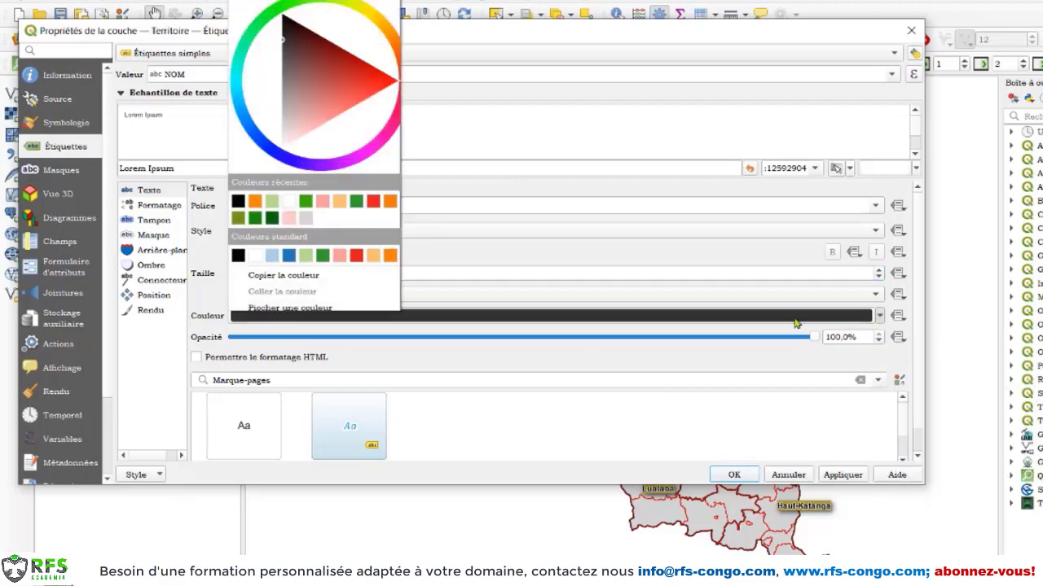
drag(363, 90, 361, 47)
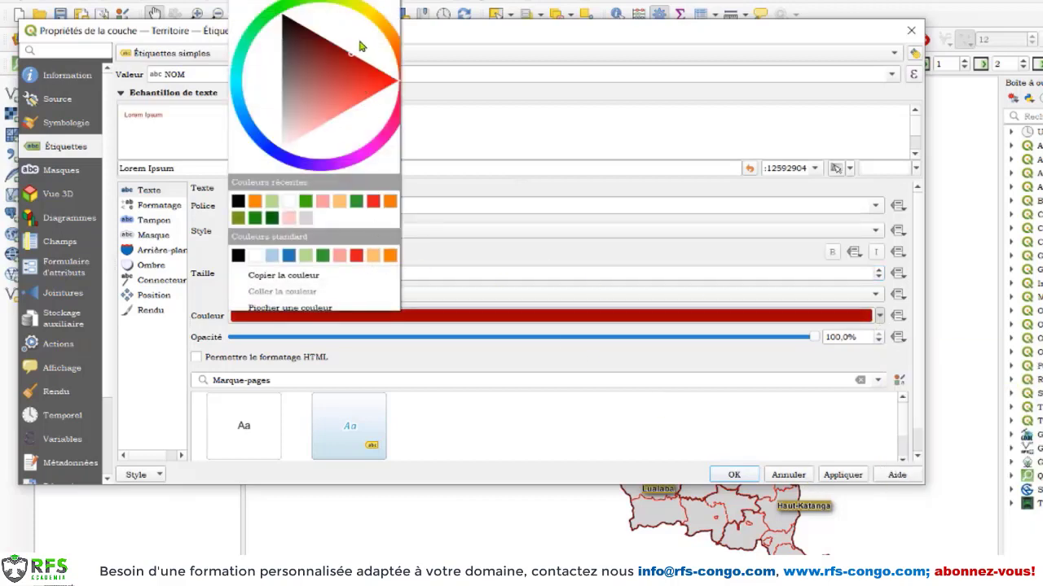
click(516, 363)
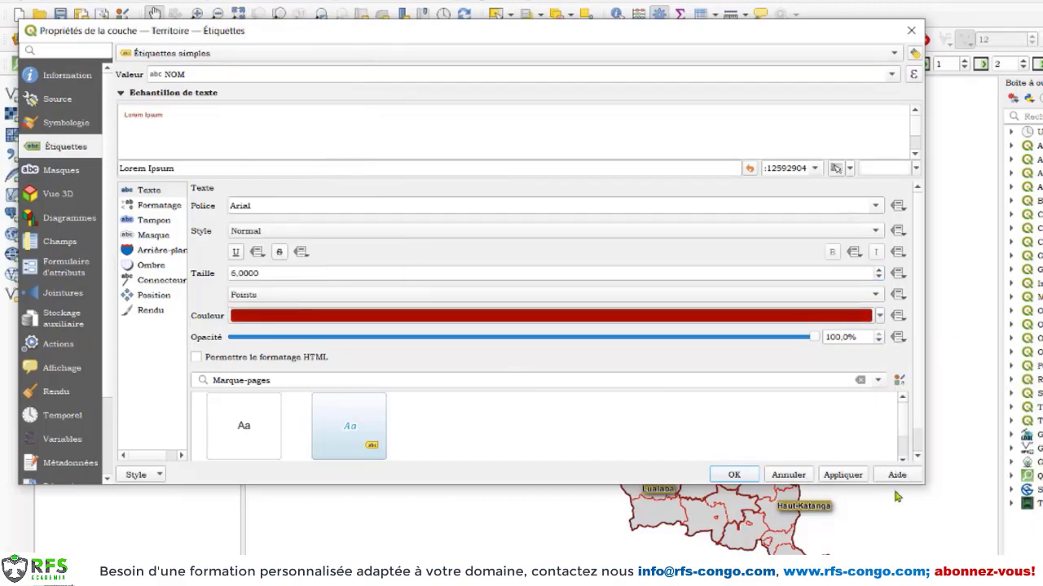
click(852, 475)
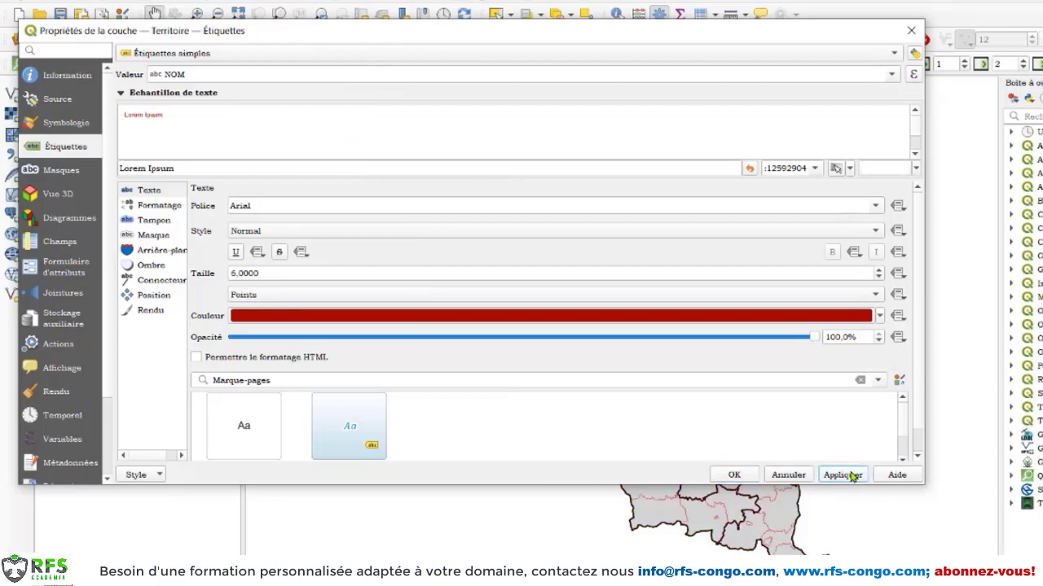
click(734, 476)
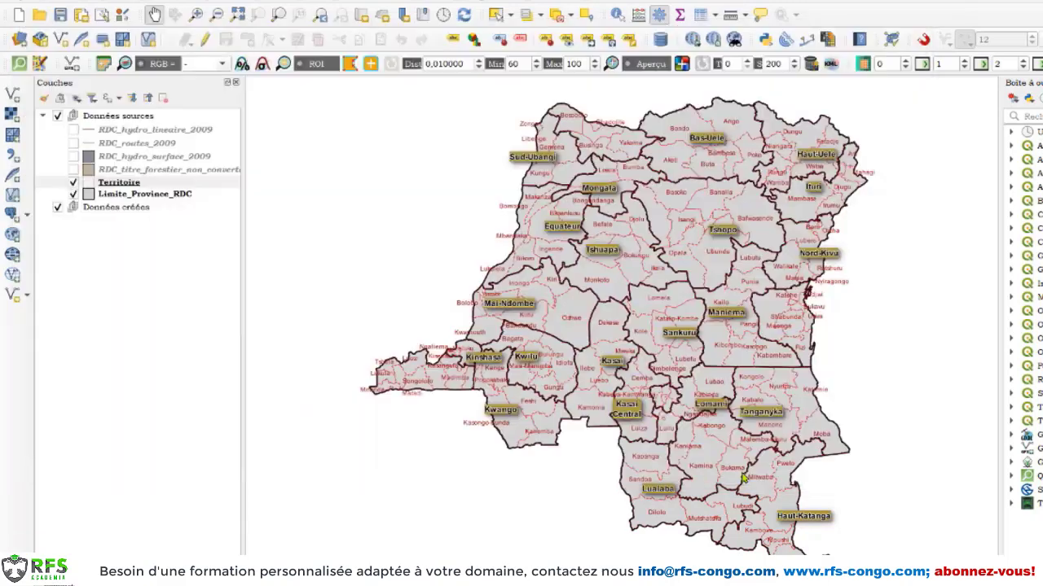